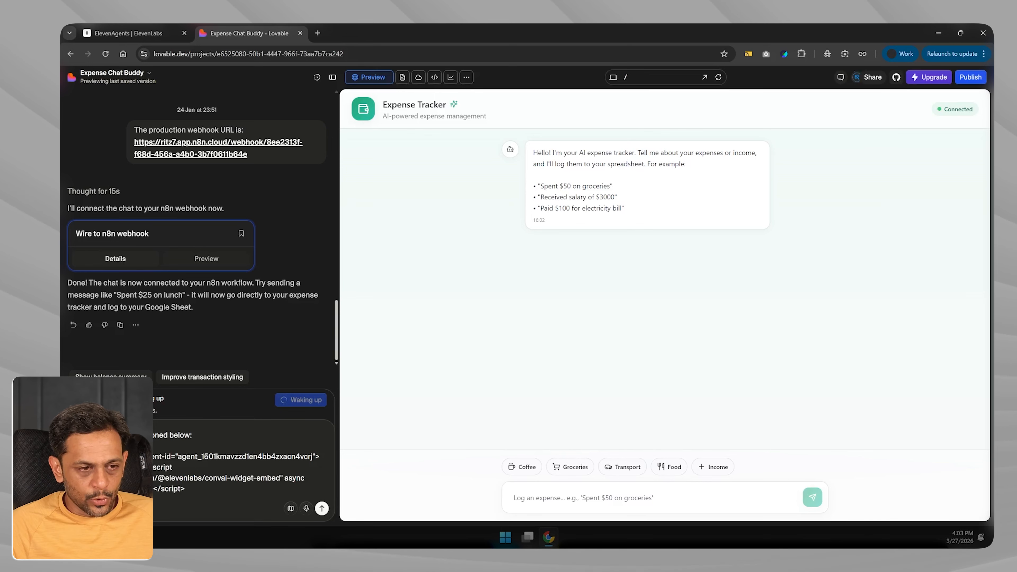
# Step: Submit the prompt to embed the ElevenLabs widget code and make a test call through the embedded widget, accepting its terms
pyautogui.press('Return')
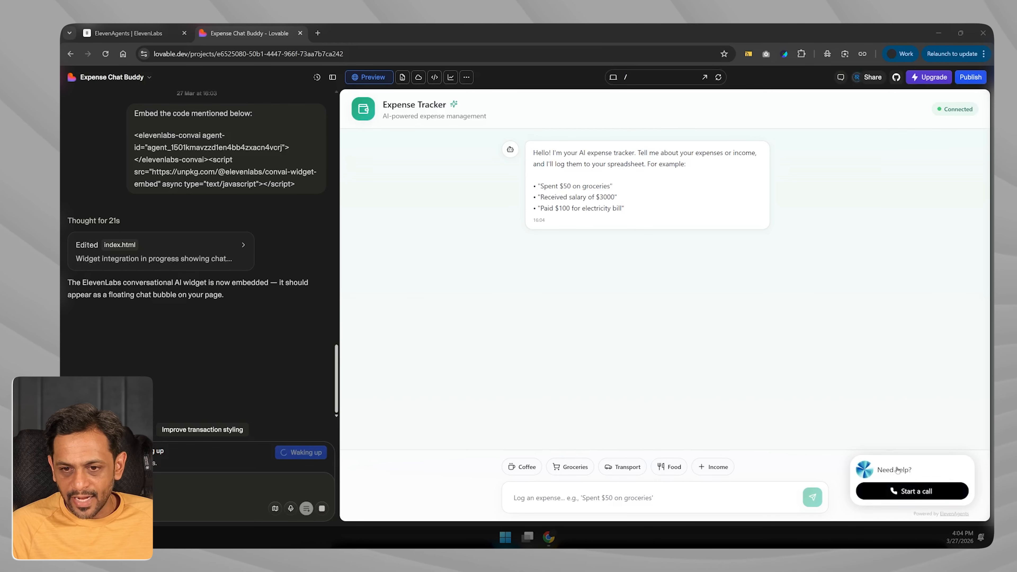
pyautogui.click(914, 492)
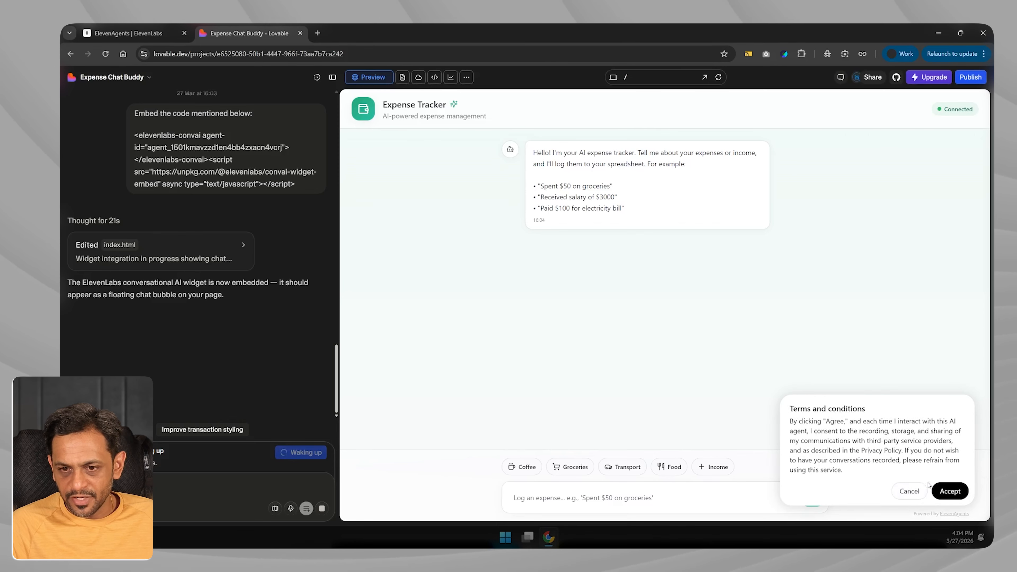
pyautogui.click(950, 490)
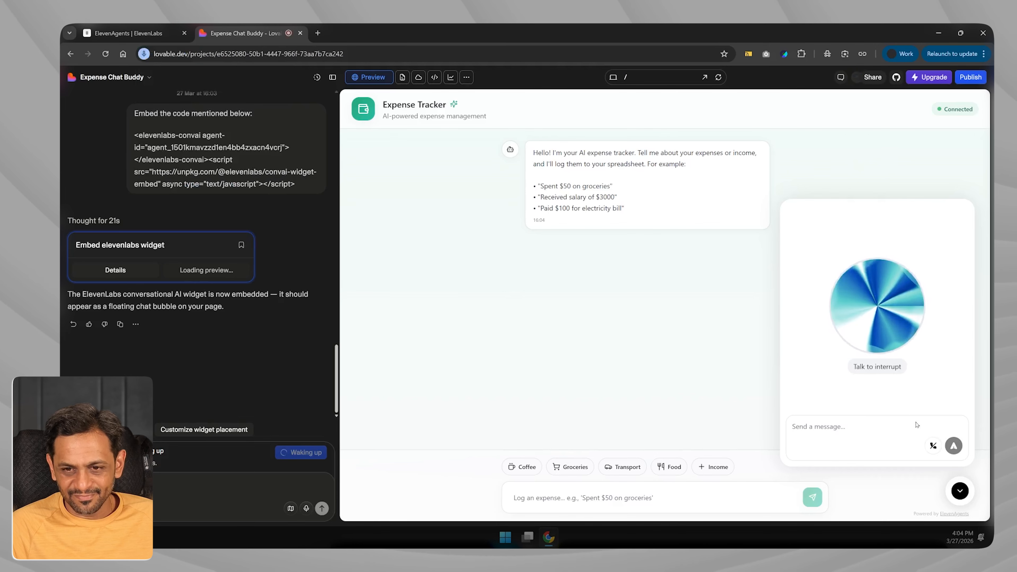
pyautogui.click(933, 445)
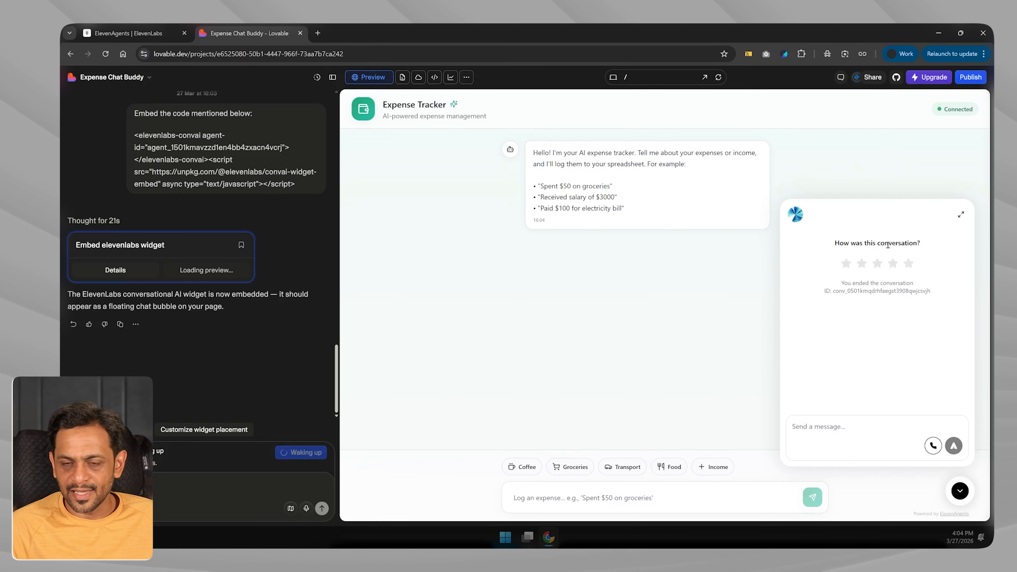
# Step: Switch to ElevenLabs and review the embed and interface settings of the Event Concierge - Bangalore agent's widget
pyautogui.click(146, 35)
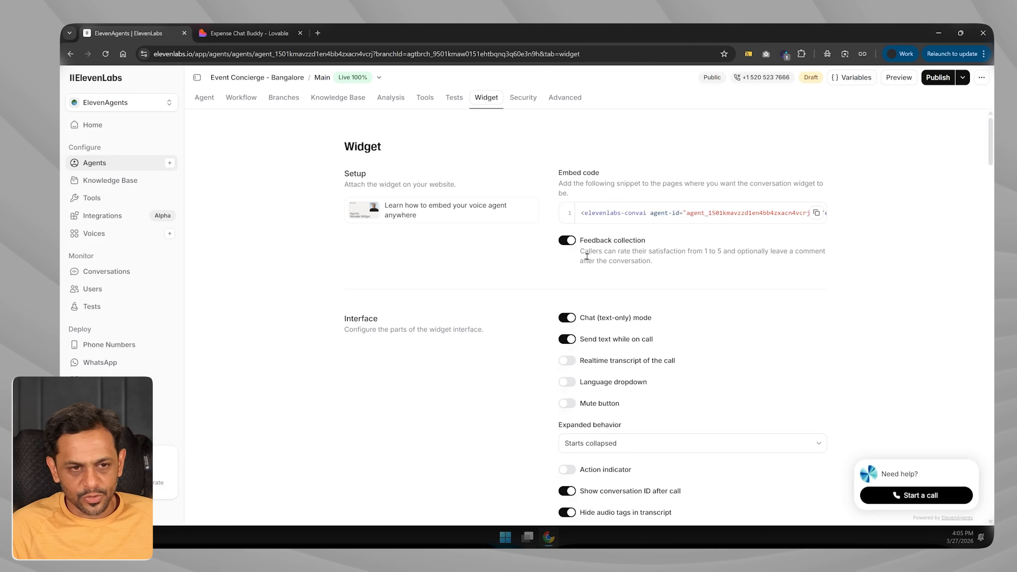
pyautogui.scroll(-1, 556, 282)
pyautogui.scroll(1, 556, 282)
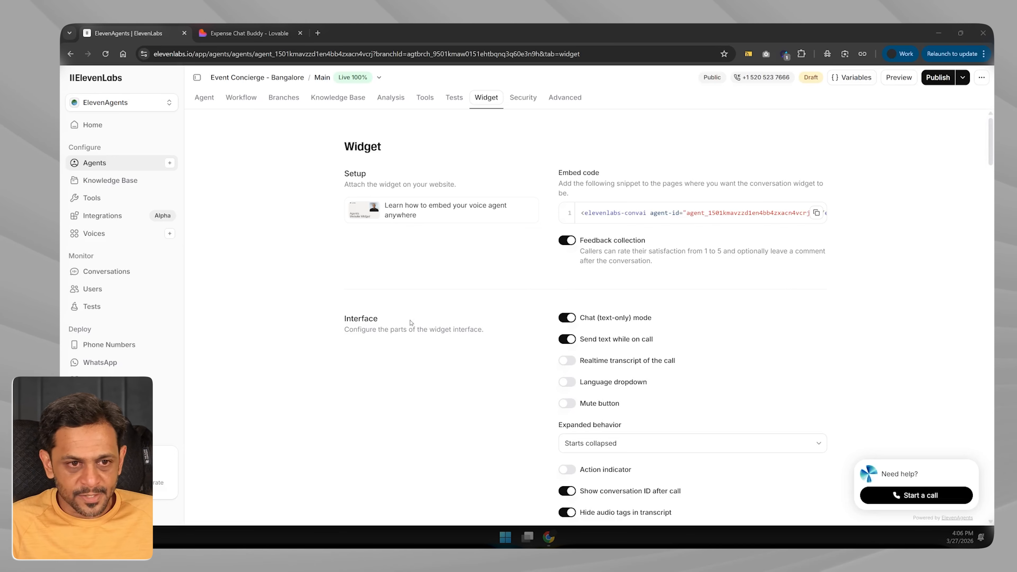
pyautogui.scroll(-3, 445, 333)
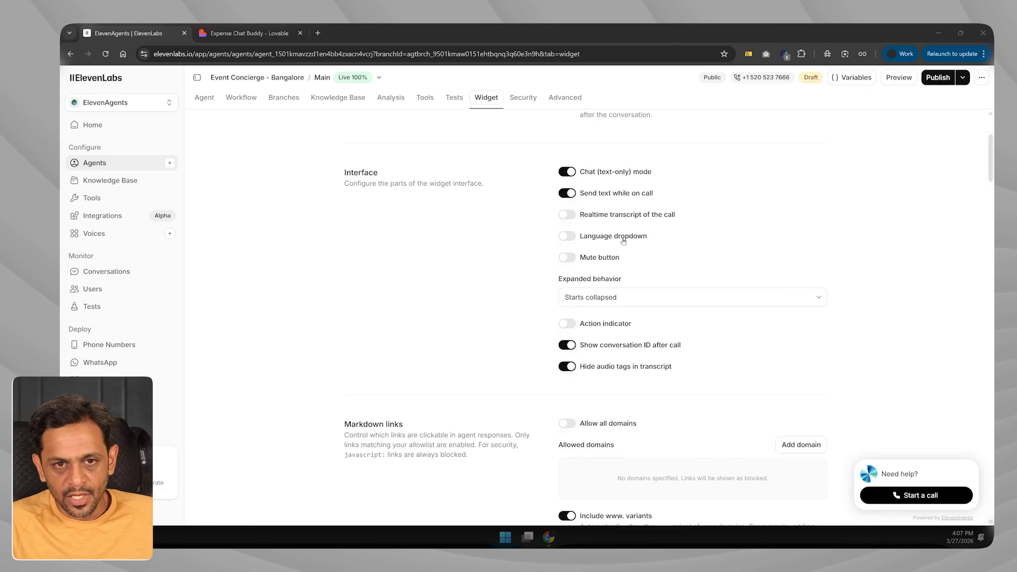
# Step: Return to the Lovable app, start another call from the embedded widget and end it
pyautogui.click(245, 36)
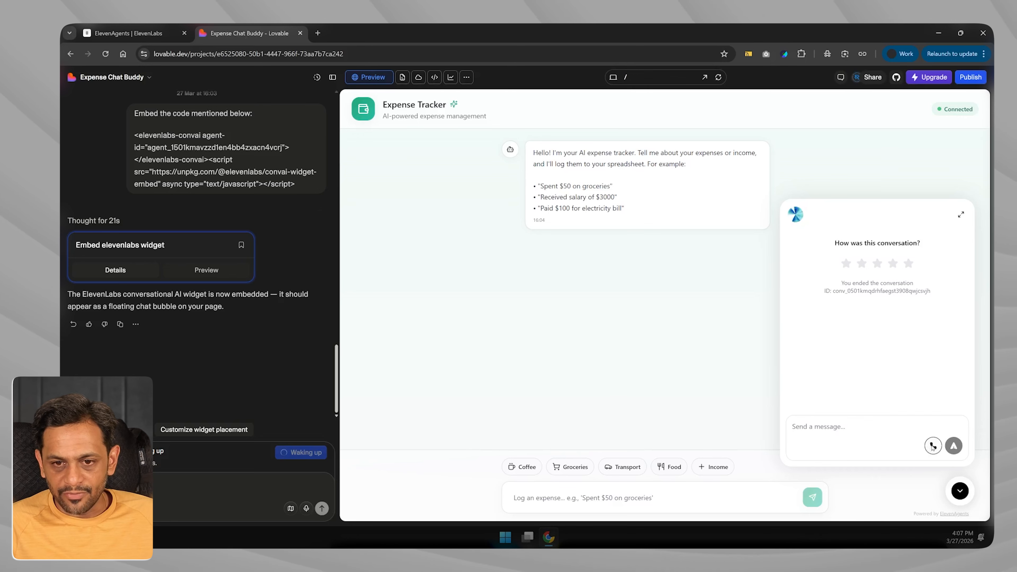
pyautogui.click(933, 445)
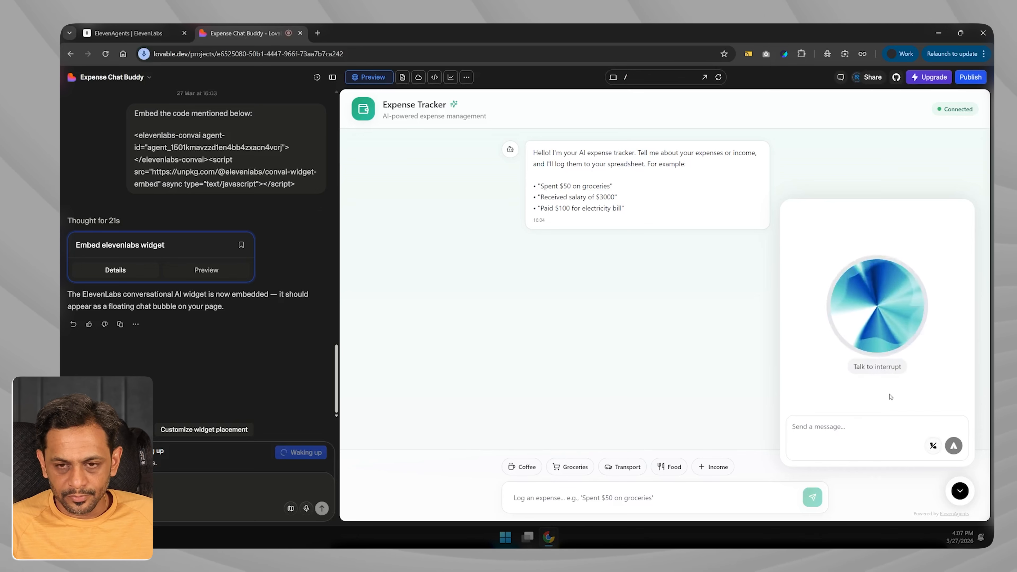
pyautogui.click(936, 448)
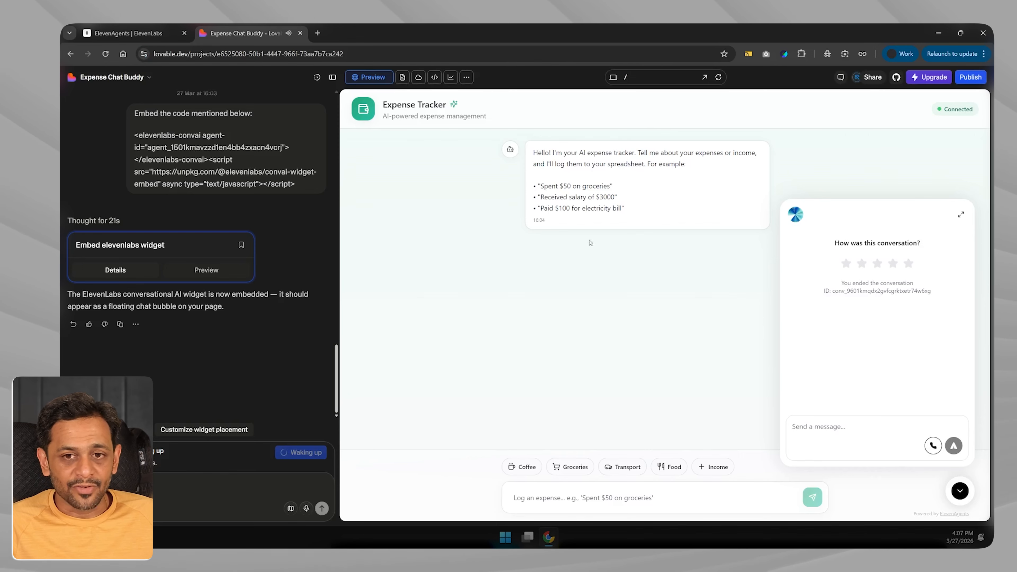
# Step: Try the mute control during a preview call with the agent in ElevenLabs, end the call and return to the widget settings
pyautogui.click(133, 33)
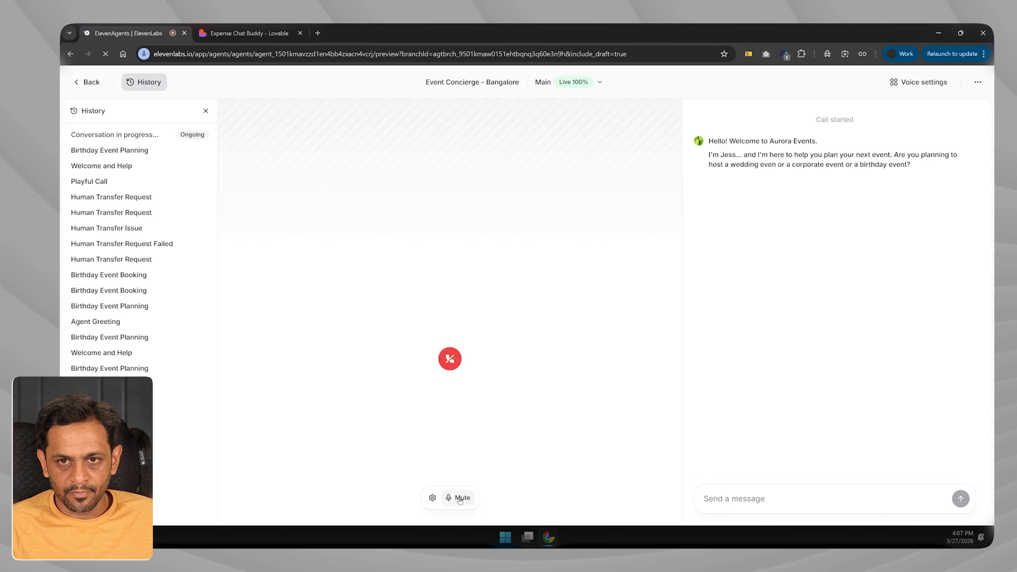
pyautogui.click(460, 499)
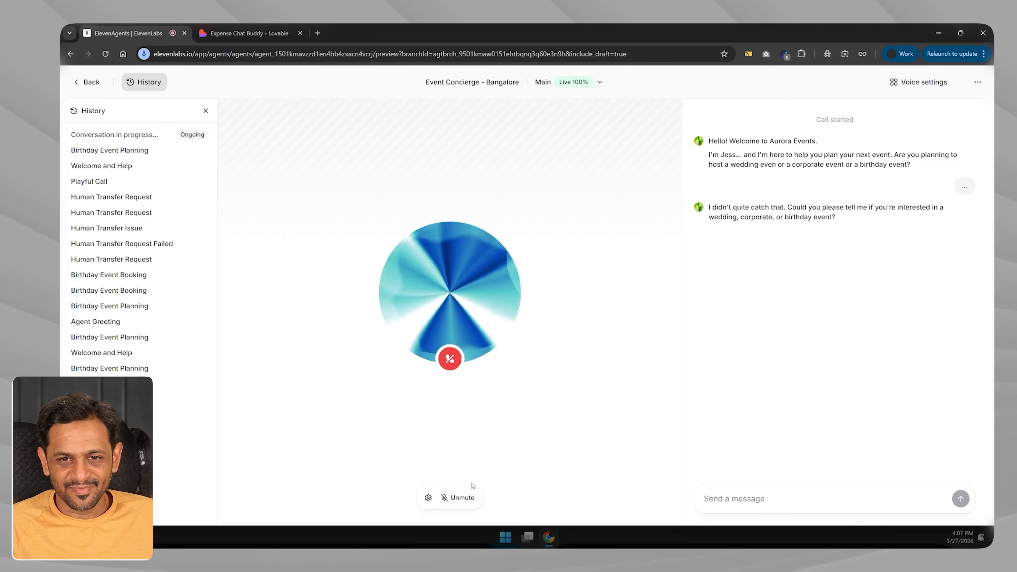
pyautogui.click(460, 497)
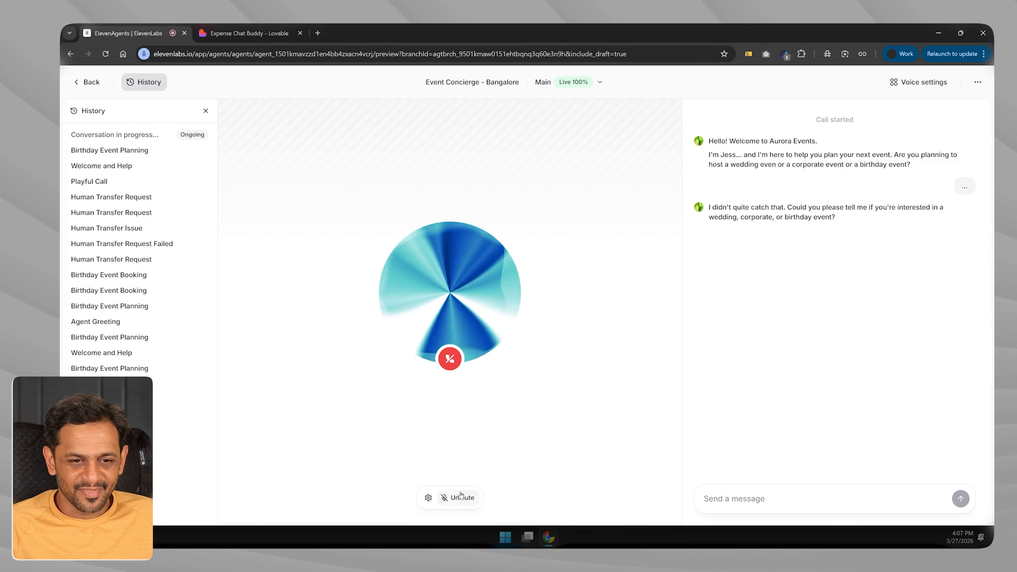
pyautogui.click(449, 359)
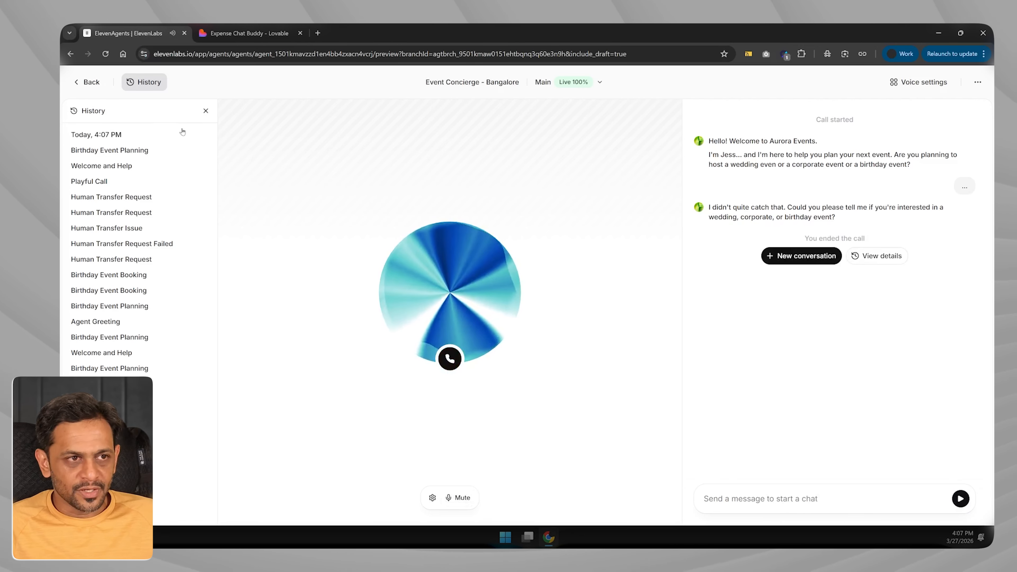
pyautogui.click(89, 82)
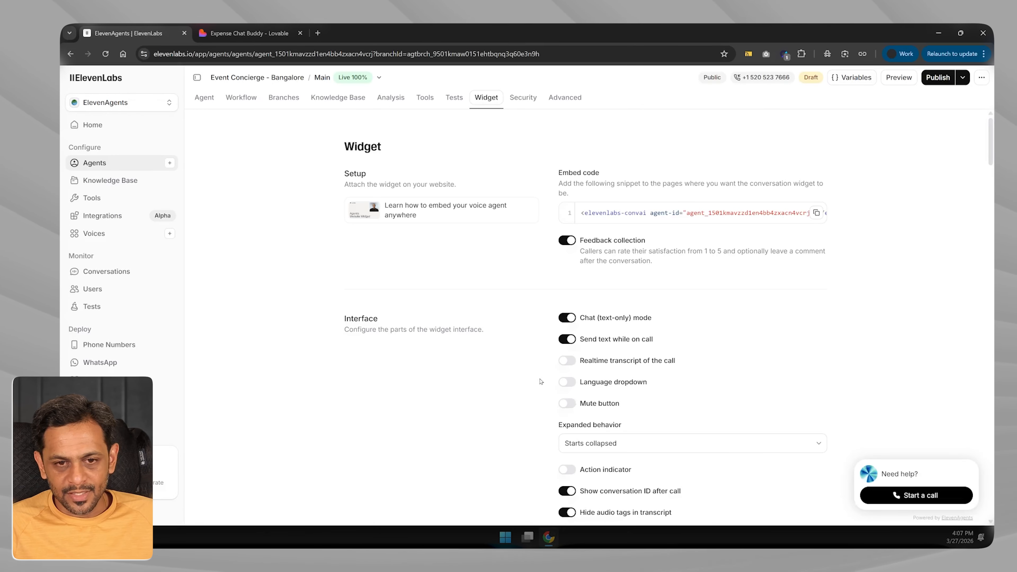
# Step: Set the widget's expanded behavior to Starts expanded
pyautogui.scroll(-3, 540, 382)
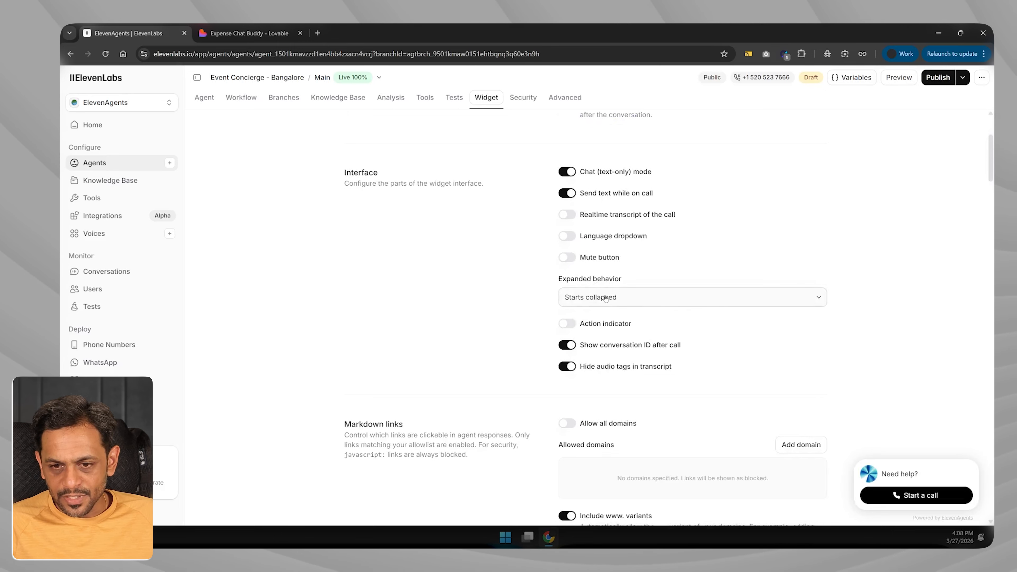
pyautogui.click(641, 297)
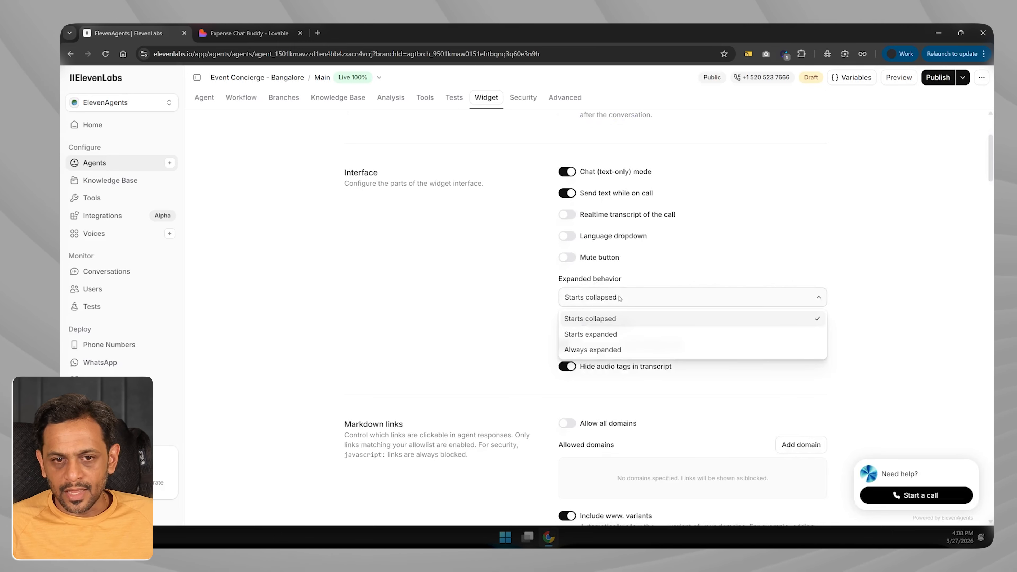
pyautogui.click(601, 335)
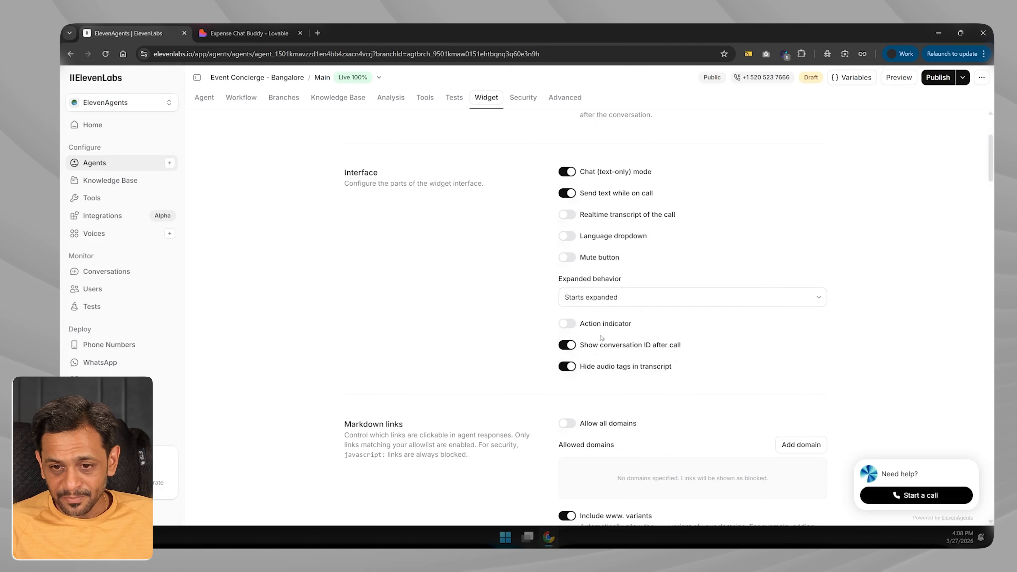
pyautogui.click(597, 299)
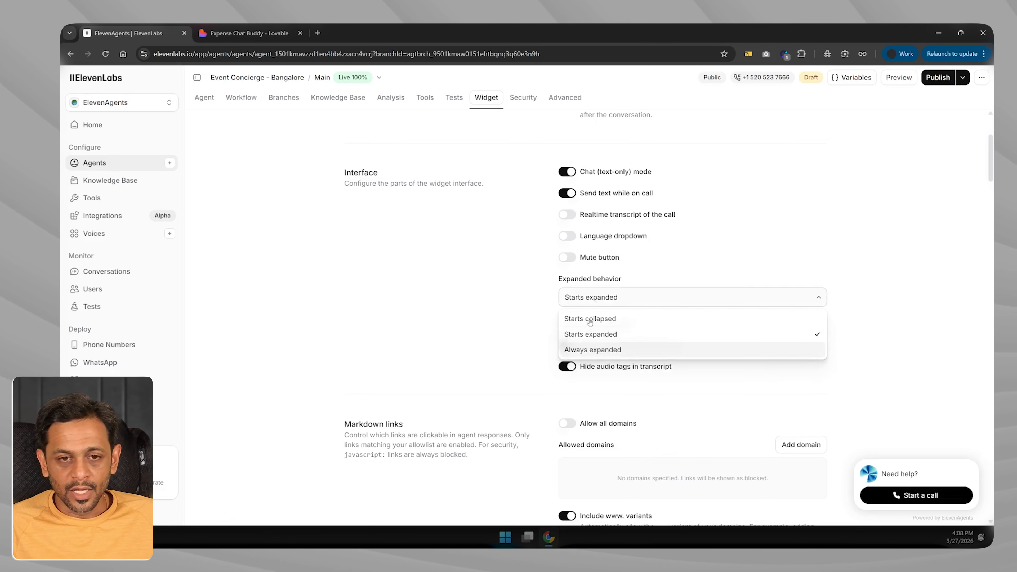
pyautogui.click(594, 298)
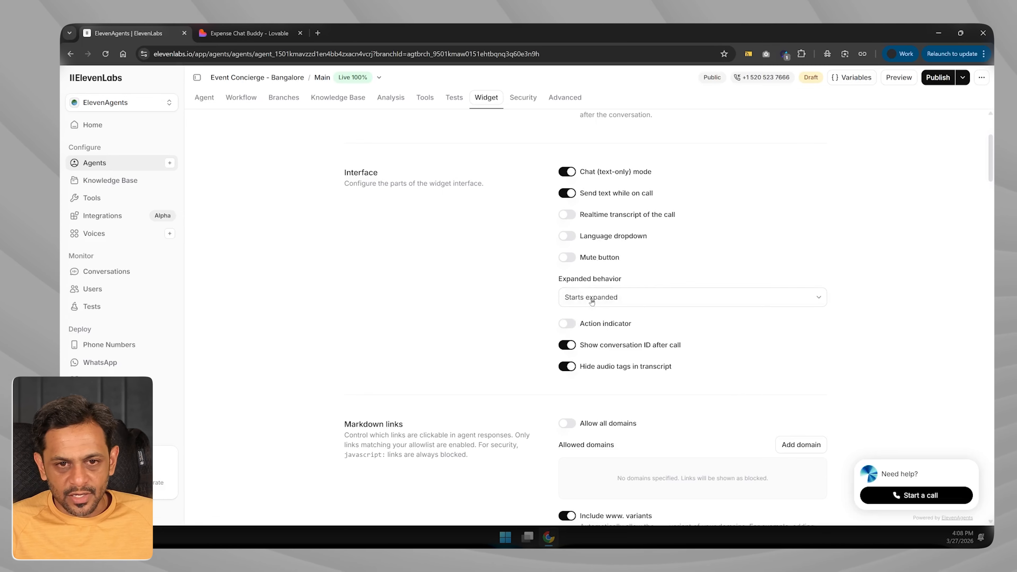
pyautogui.click(592, 301)
# Step: Switch to the Lovable preview, collapse the embedded widget and return to the ElevenLabs widget settings
pyautogui.click(239, 35)
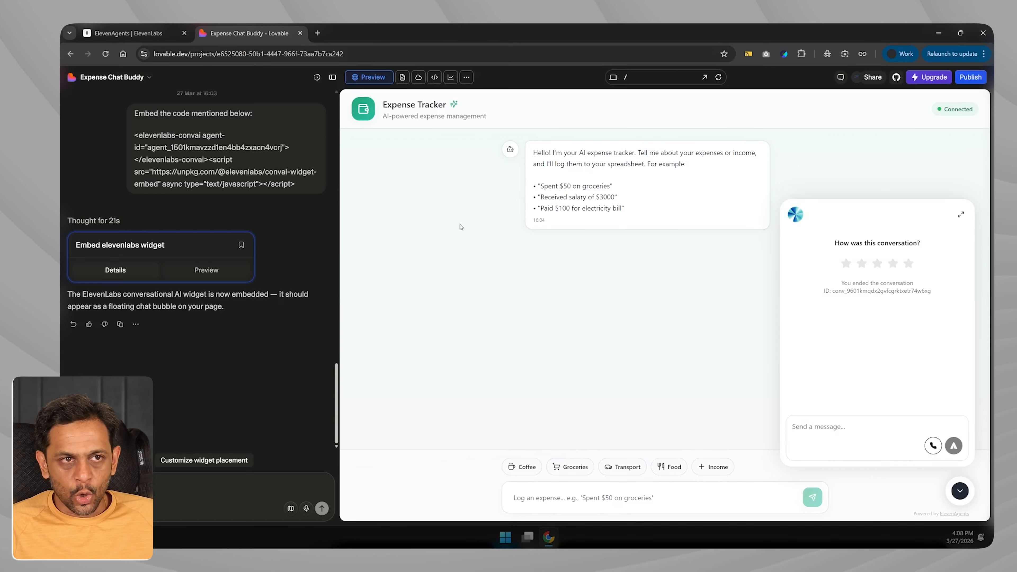
pyautogui.click(959, 490)
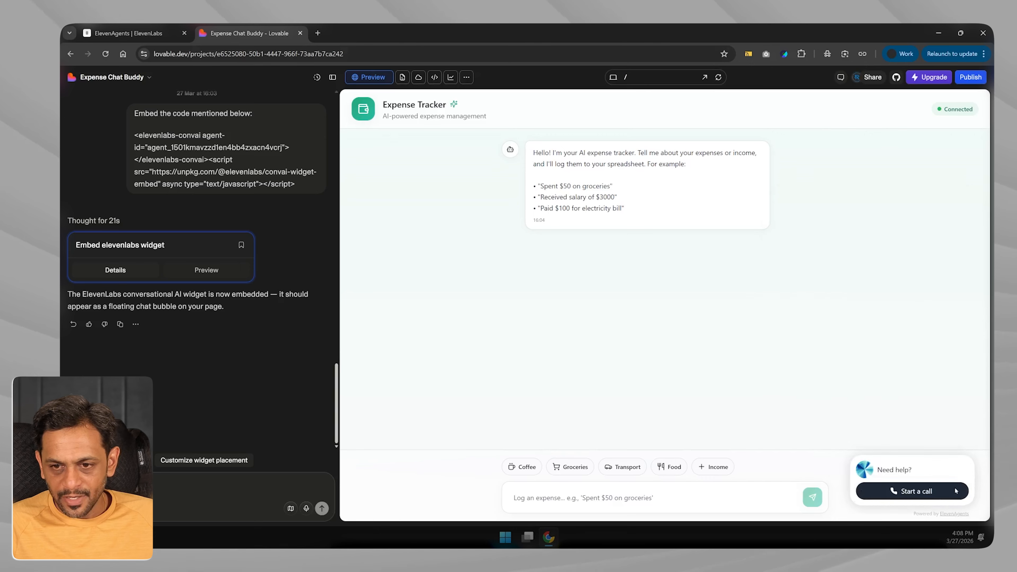
pyautogui.click(172, 36)
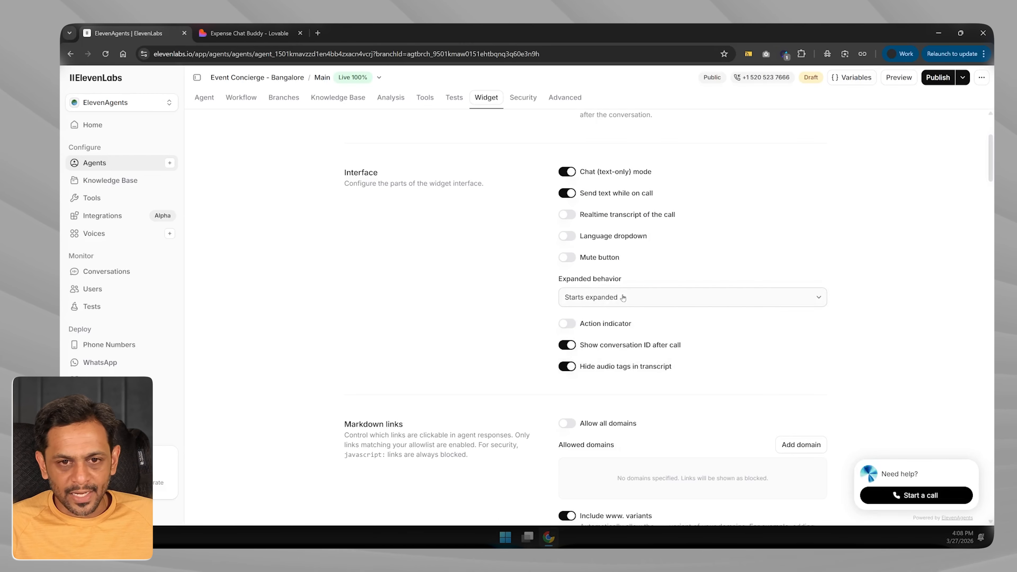
# Step: Try the Always expanded option for the widget's expanded behavior and set it back to Starts collapsed
pyautogui.click(623, 298)
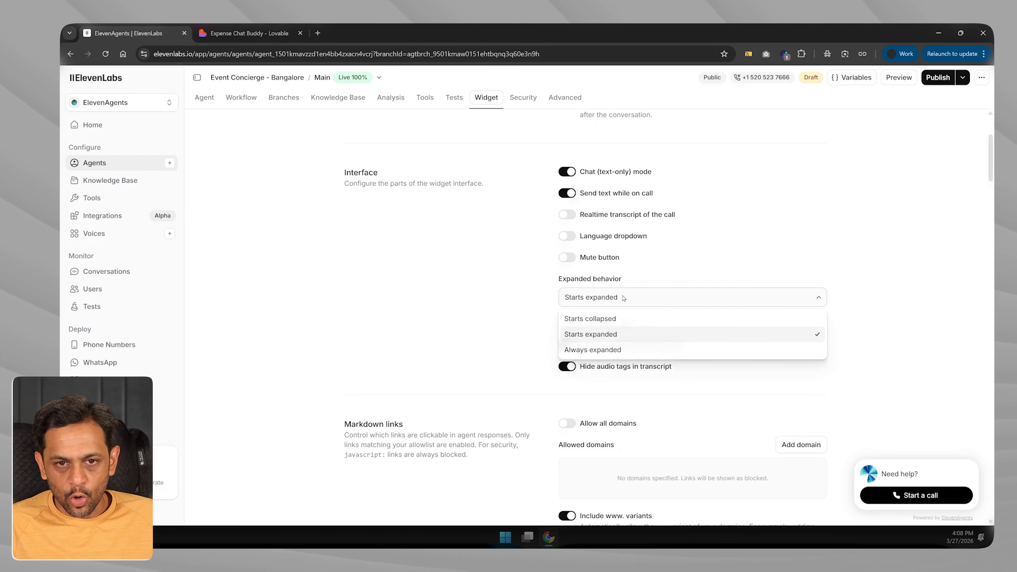
pyautogui.click(610, 348)
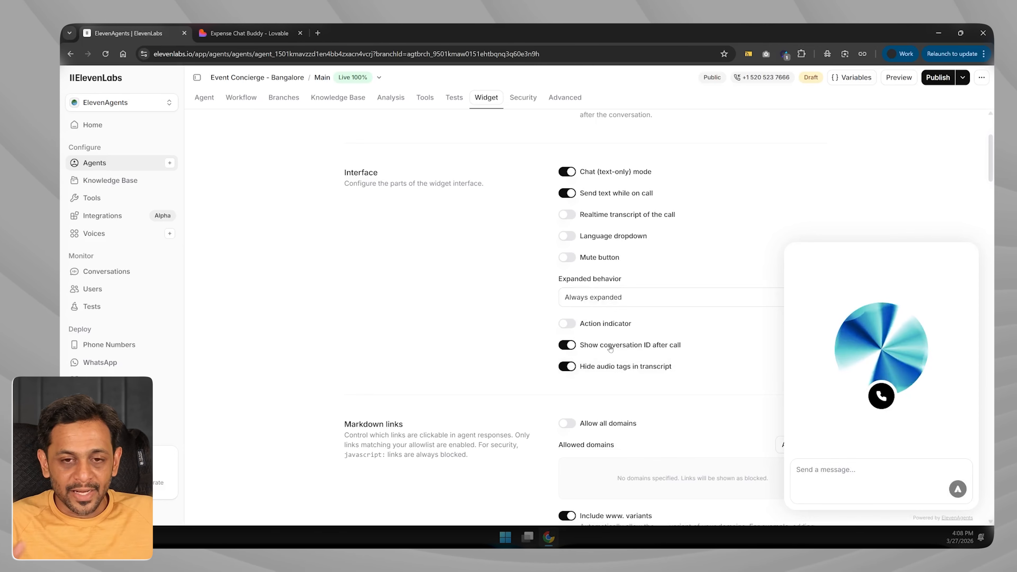
pyautogui.click(571, 299)
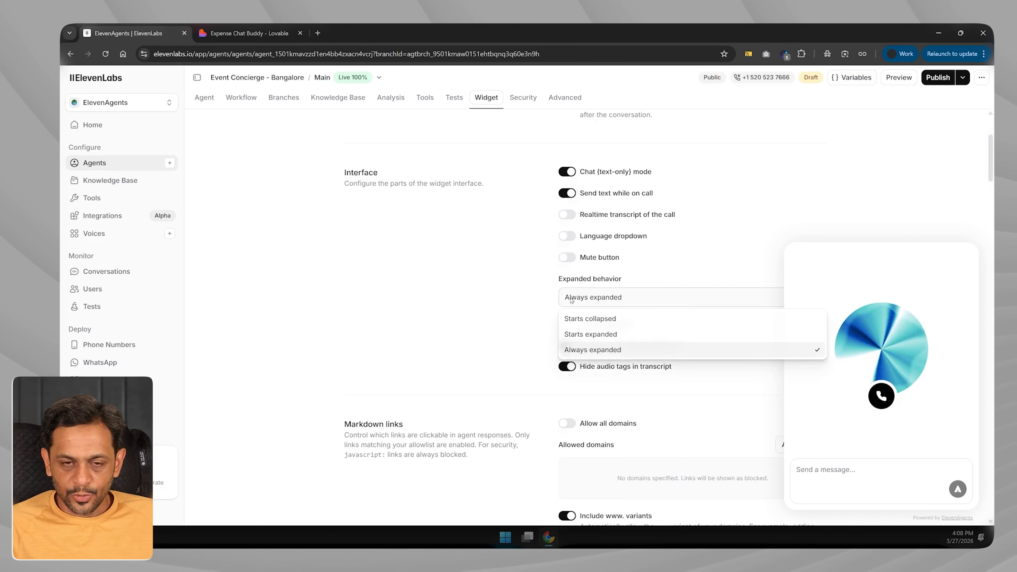
pyautogui.click(581, 319)
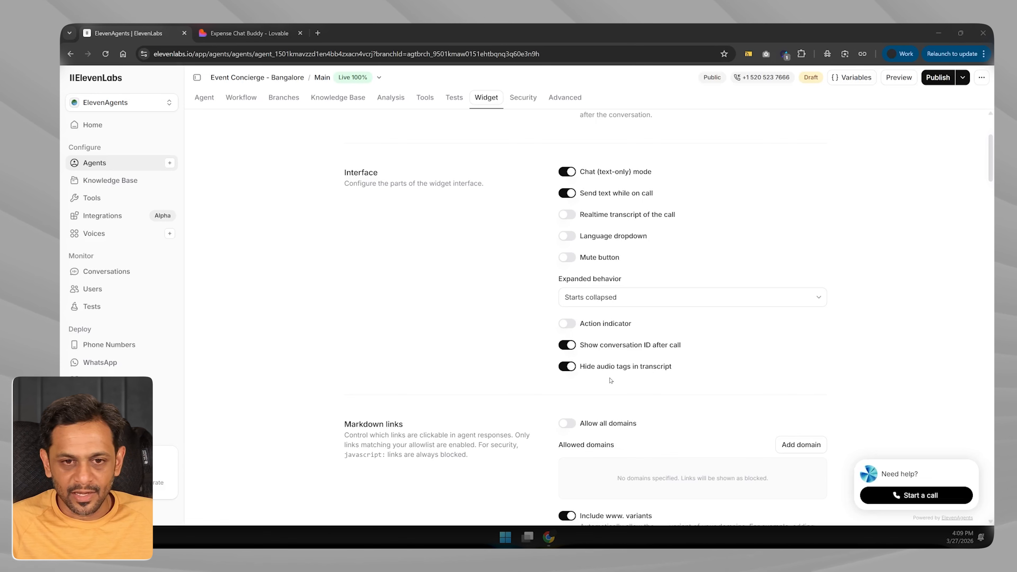
# Step: Examine the widget's Markdown links settings and check the app that hosts the widget in Lovable
pyautogui.scroll(-3, 477, 325)
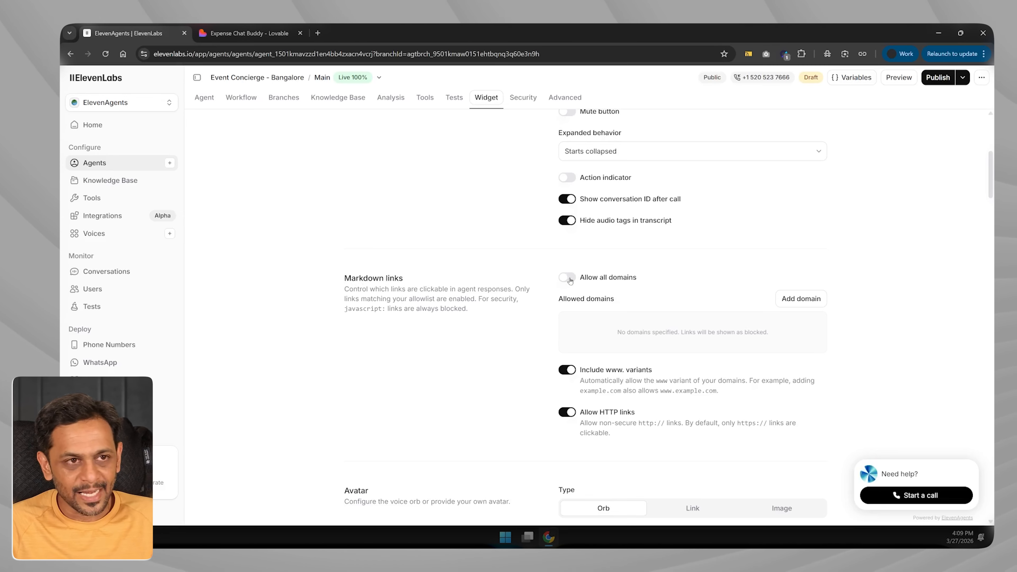
pyautogui.click(246, 33)
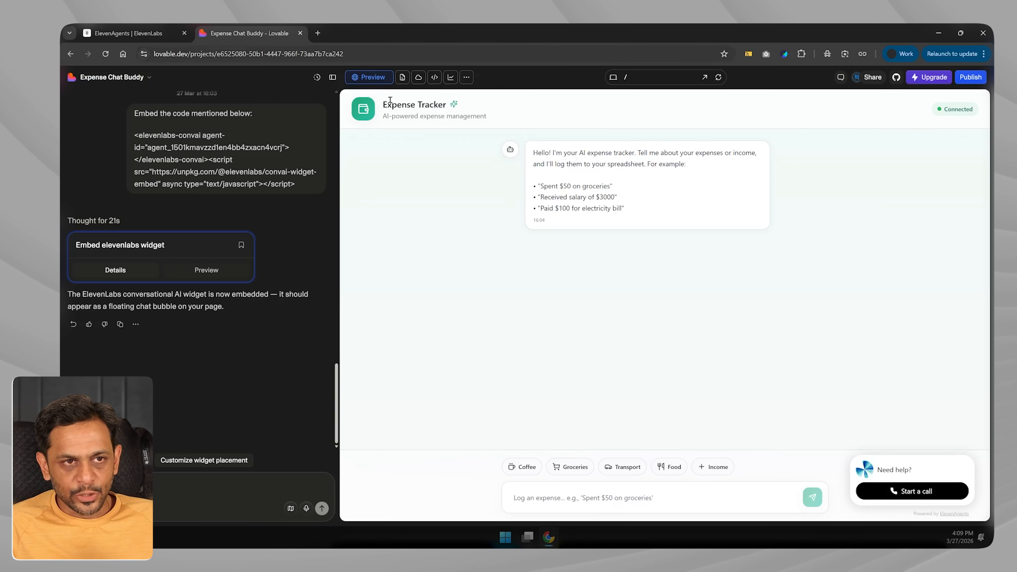
pyautogui.click(148, 33)
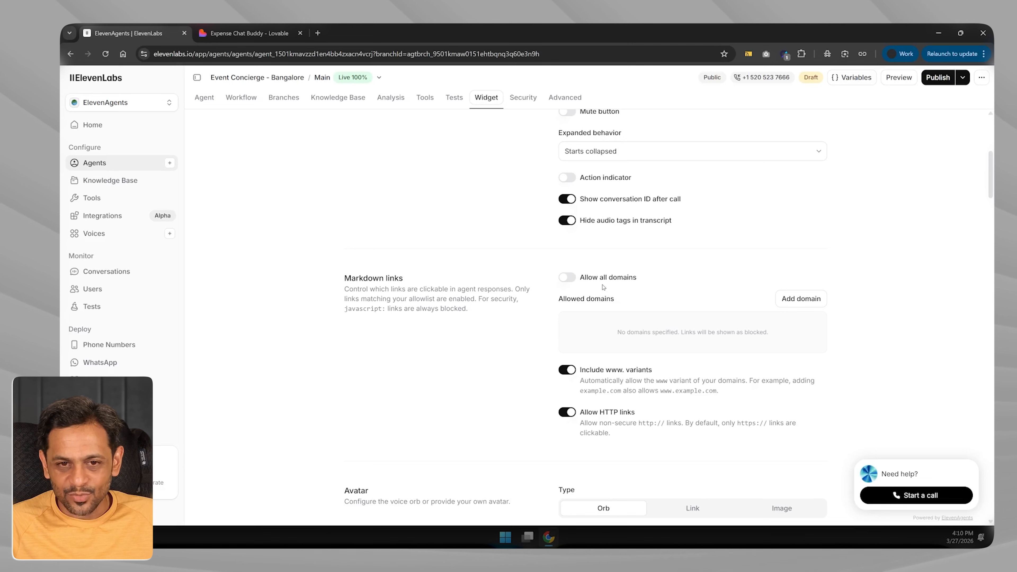
# Step: Discard a blank allowed-domain entry and allow all domains for the widget's Markdown links
pyautogui.click(798, 300)
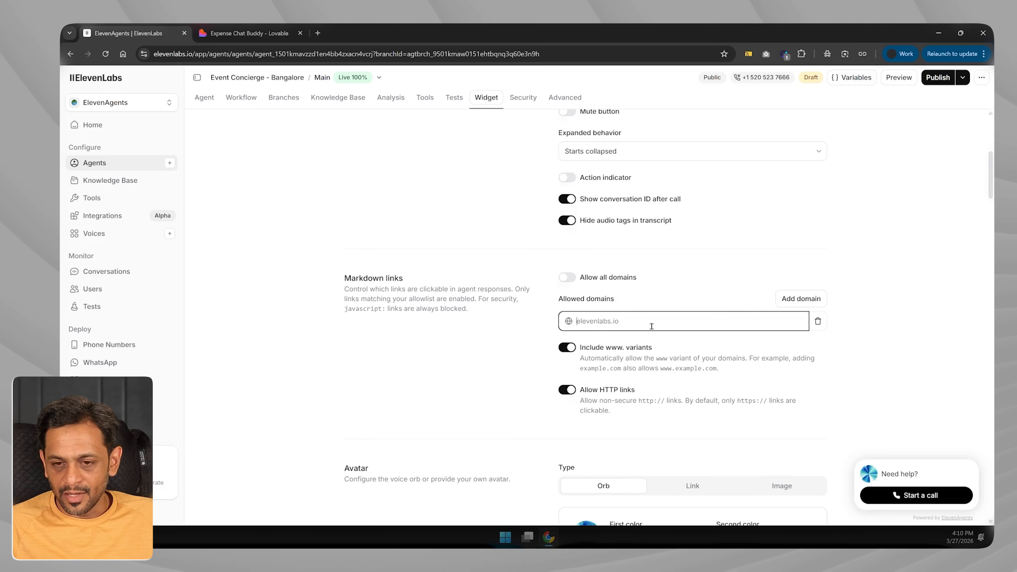
pyautogui.click(471, 371)
pyautogui.scroll(1, 471, 371)
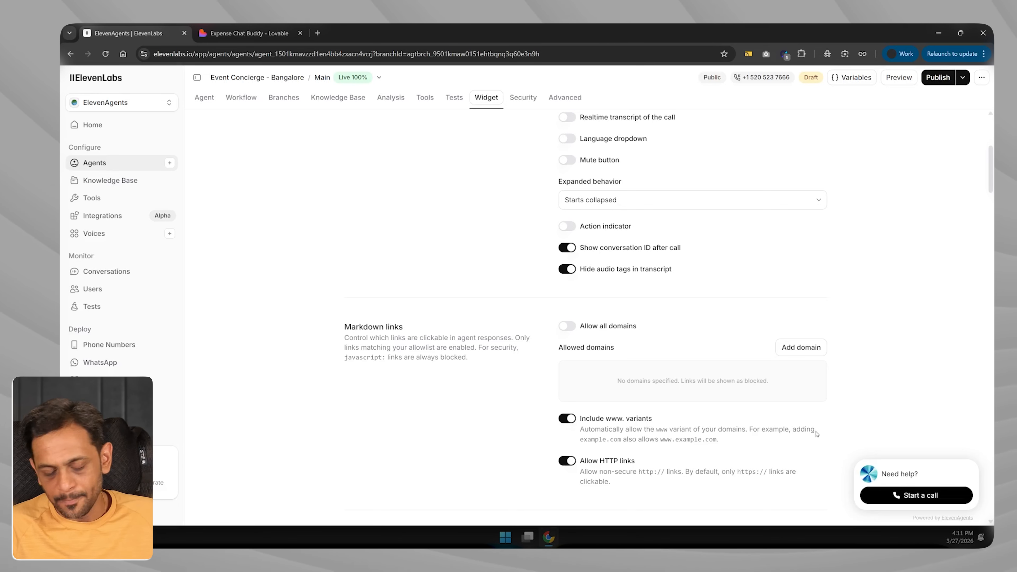
pyautogui.click(568, 327)
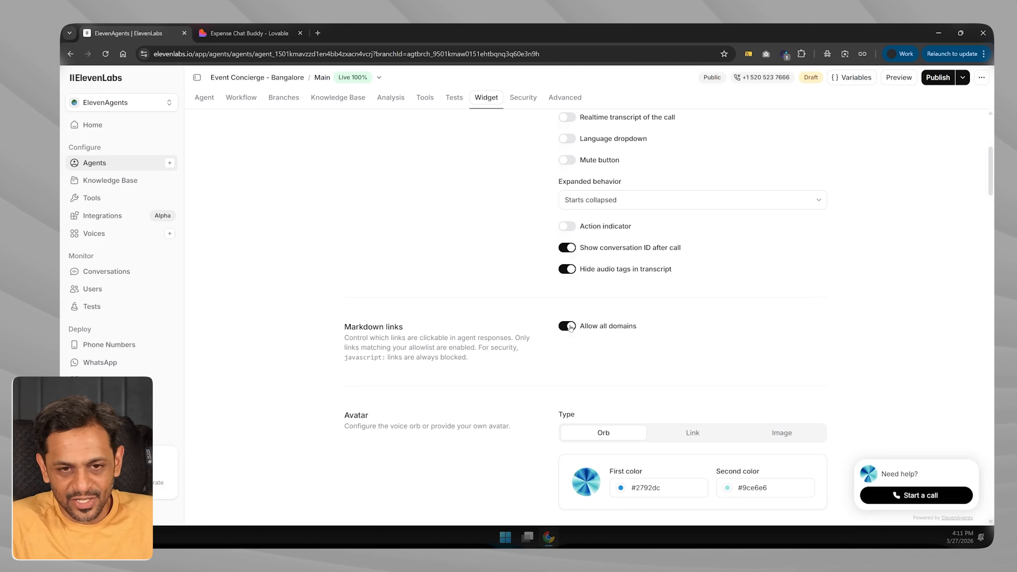
# Step: Open the Customer support agent from the list of agents
pyautogui.click(95, 163)
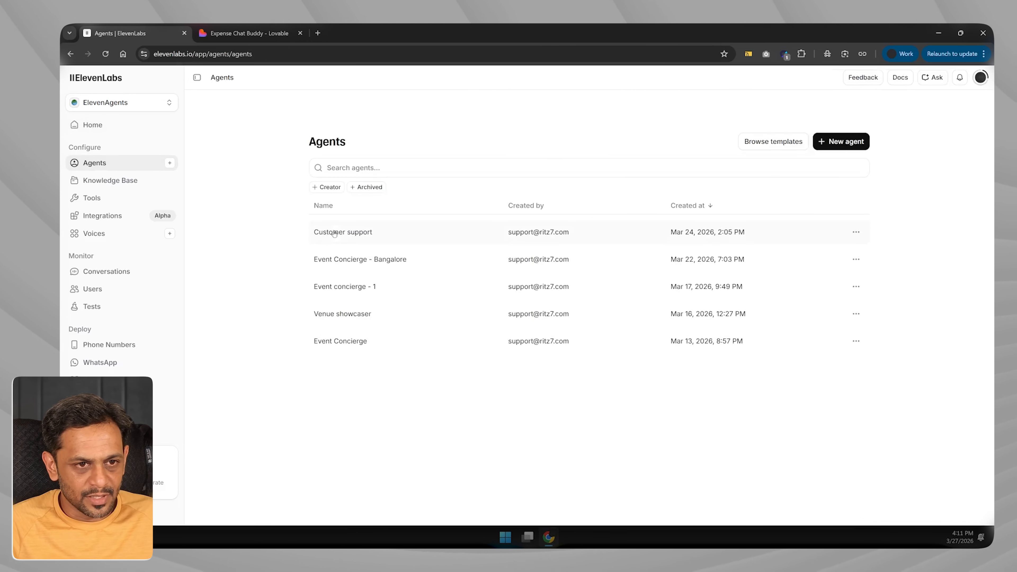
pyautogui.click(335, 233)
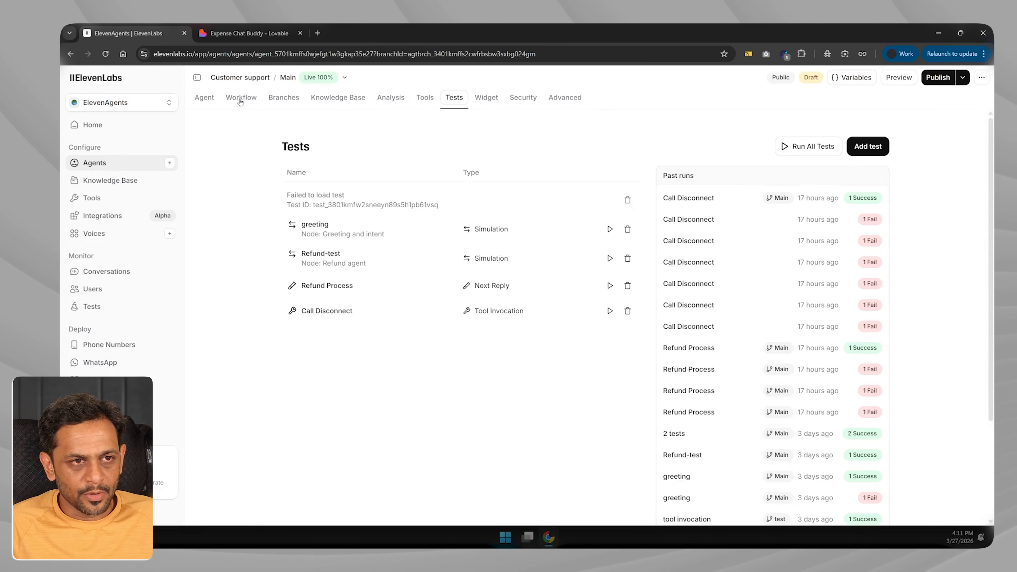
pyautogui.click(204, 98)
pyautogui.click(241, 98)
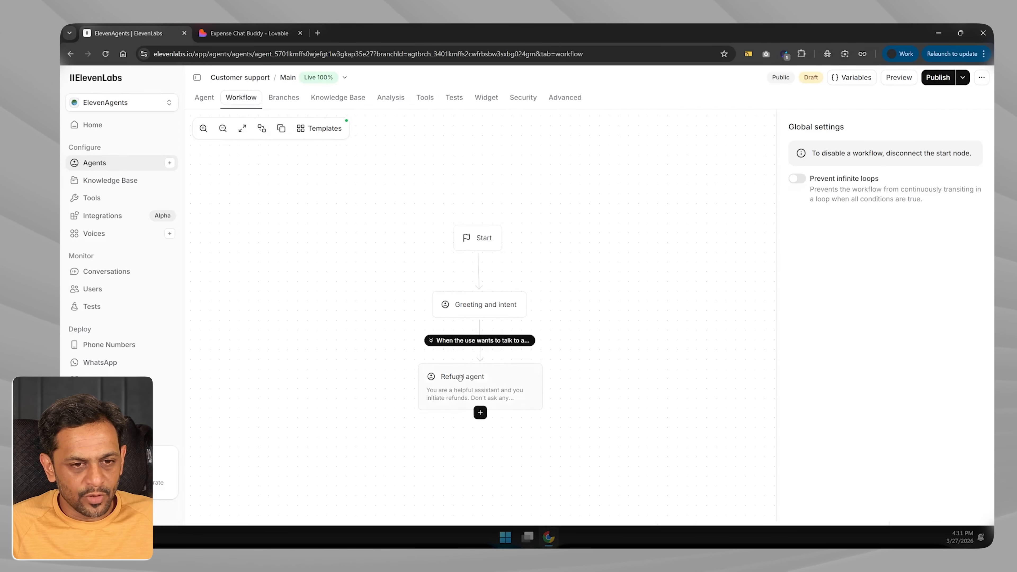
pyautogui.click(460, 380)
pyautogui.click(204, 97)
pyautogui.click(635, 199)
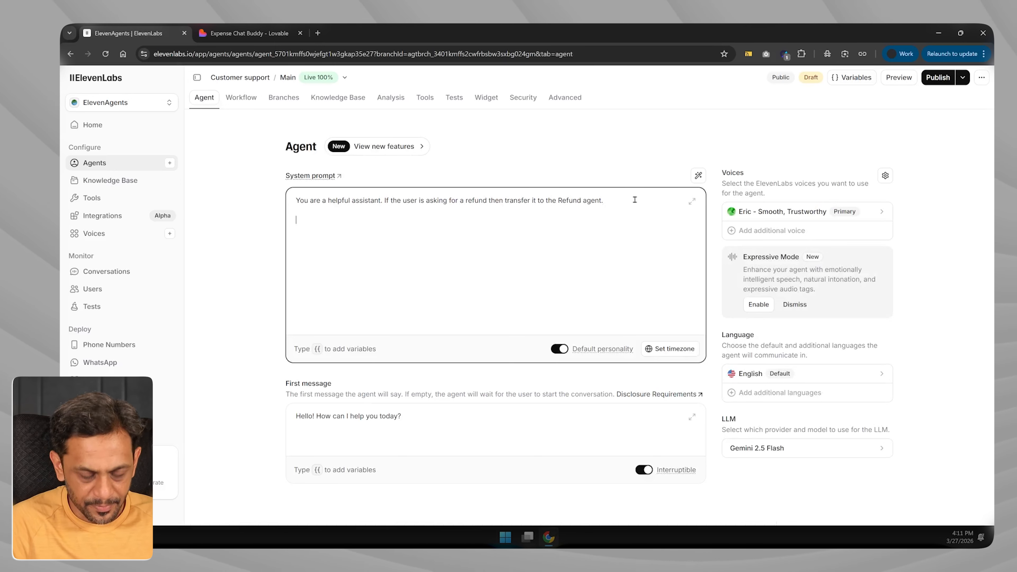
pyautogui.press('Return')
pyautogui.press('Return')
pyautogui.write('Ritz7 website: htt')
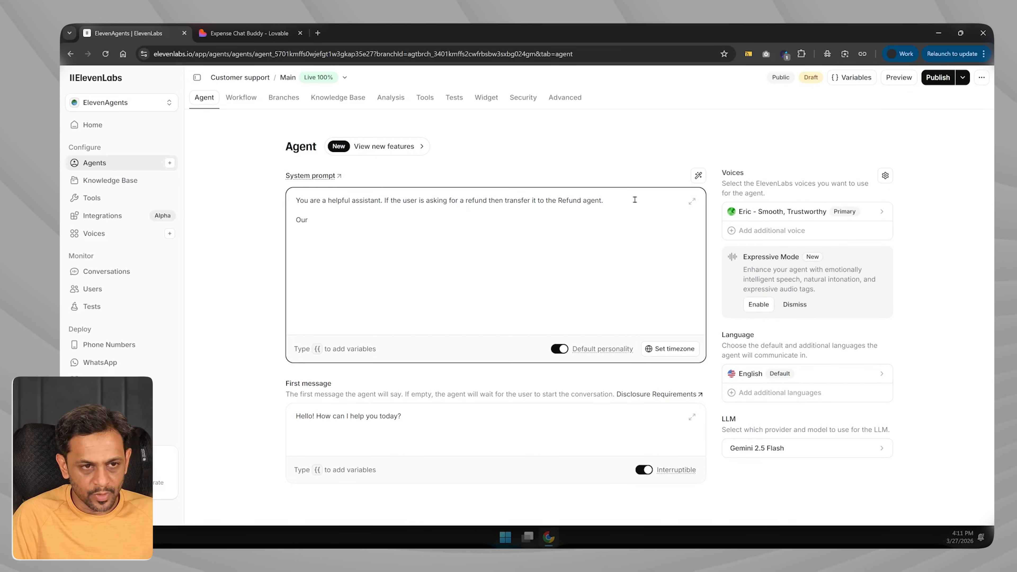
pyautogui.write('ps://ritz7.com ABCD Website')
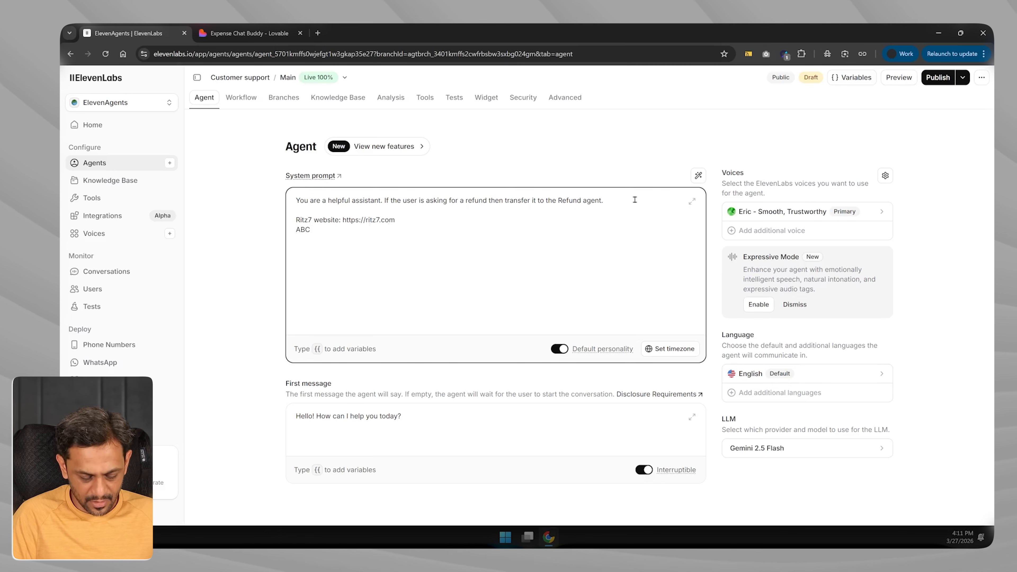
pyautogui.write(': ')
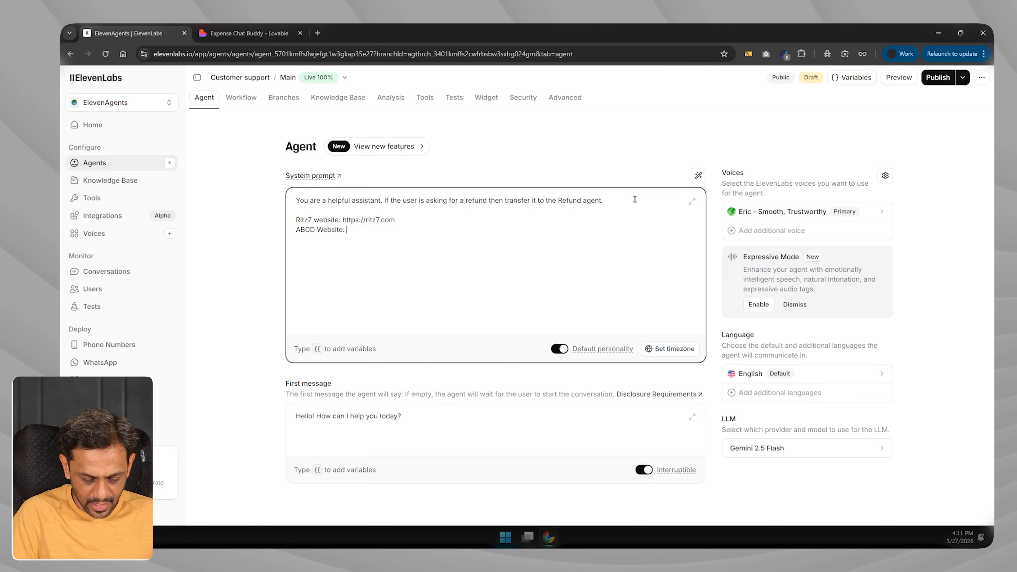
pyautogui.write('http://')
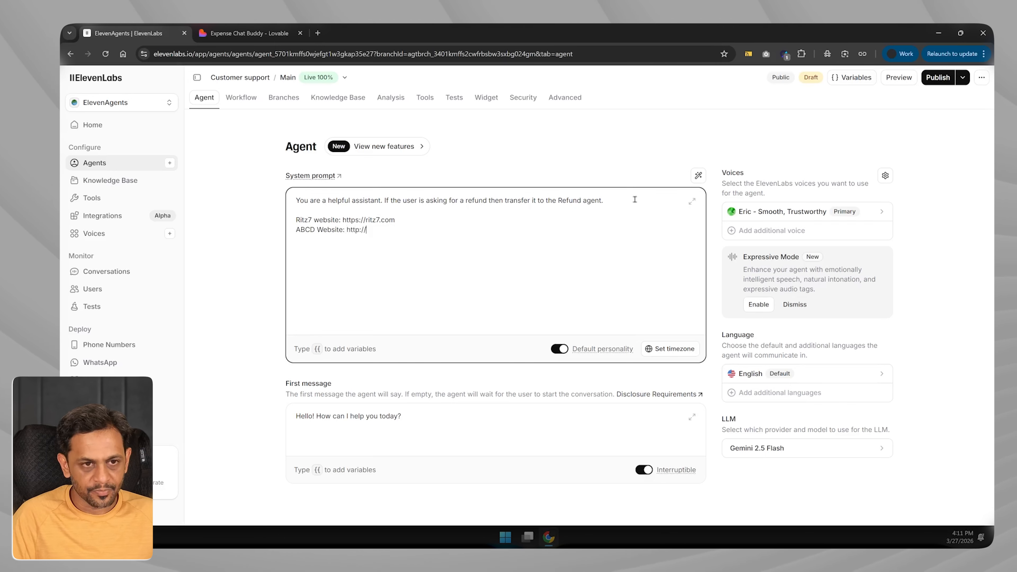
pyautogui.write('abcd.ritz7.com')
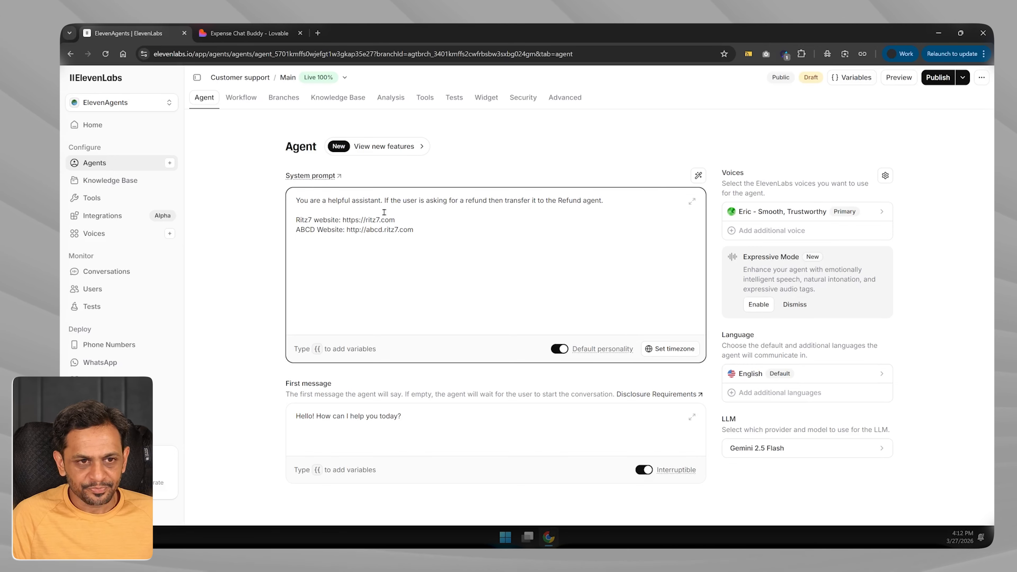
# Step: Insert "If the user asks for website, share these links" above the website lines in the system prompt and publish the agent
pyautogui.press('Return')
pyautogui.write('If the user is')
pyautogui.press('BackSpace')
pyautogui.write('asks for website')
pyautogui.press('BackSpace')
pyautogui.write(', share these links')
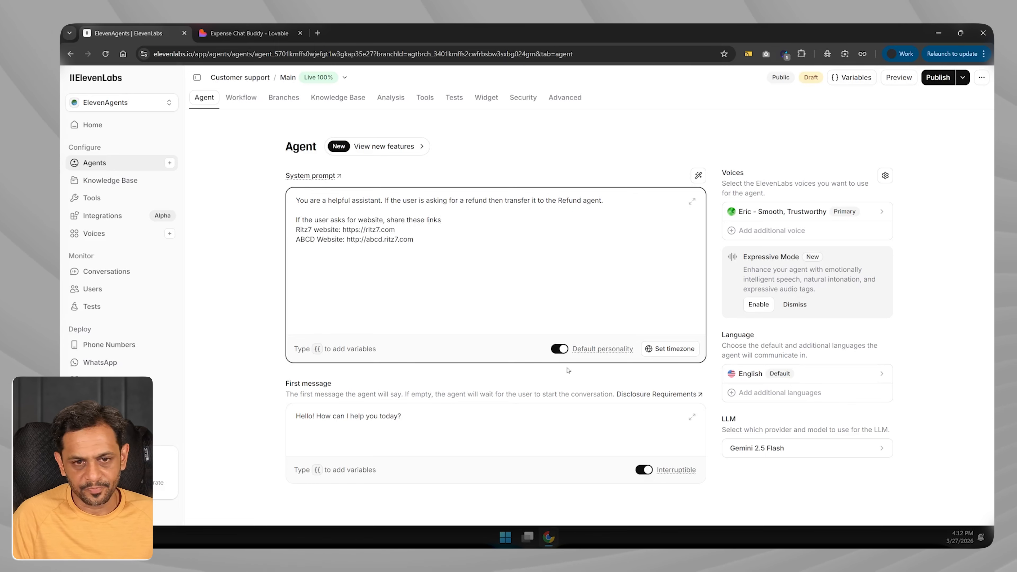
pyautogui.click(938, 77)
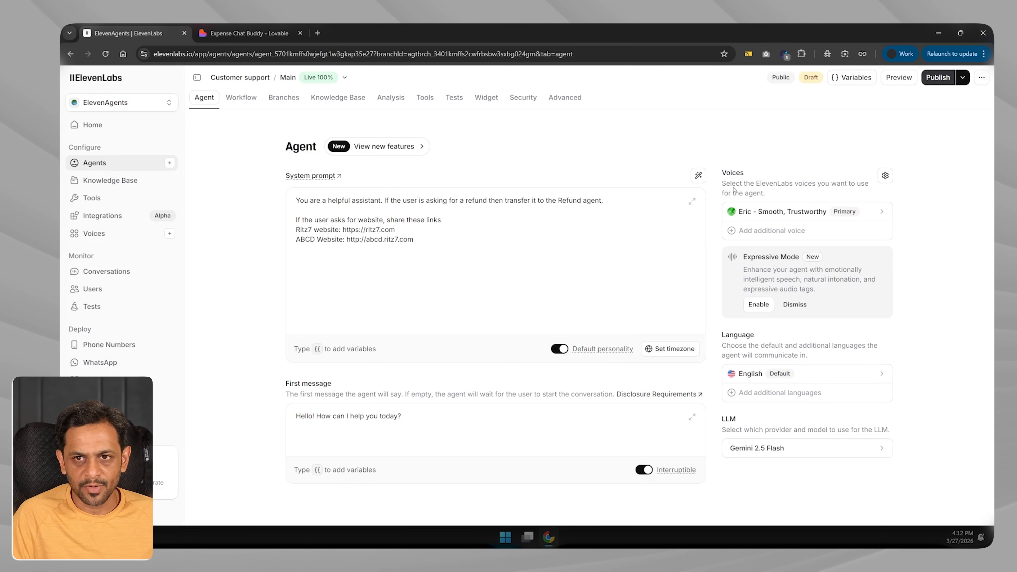
pyautogui.click(826, 484)
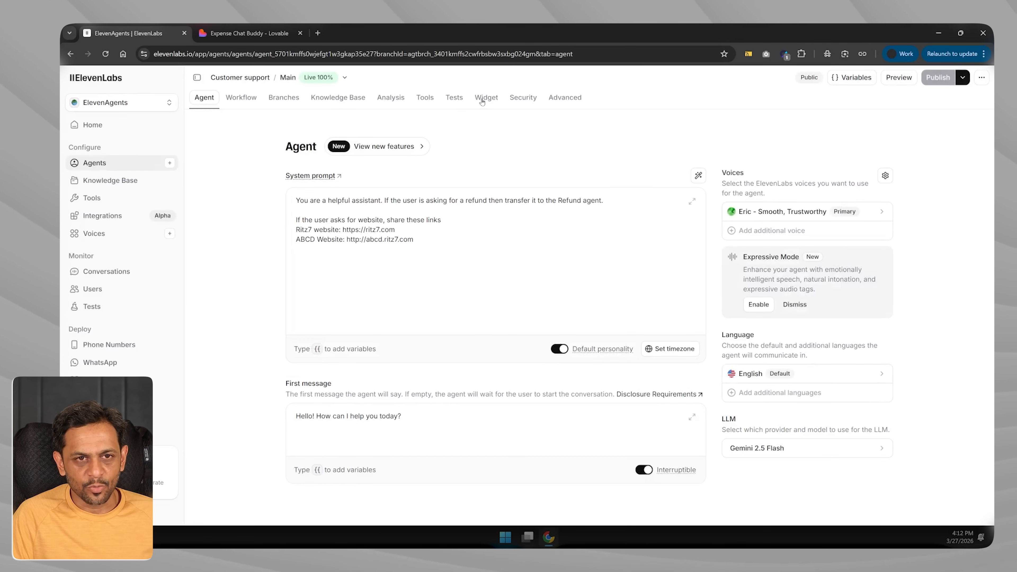
# Step: Switch to the Lovable project and ask it to change the embed code to the Customer support agent's widget snippet
pyautogui.click(485, 98)
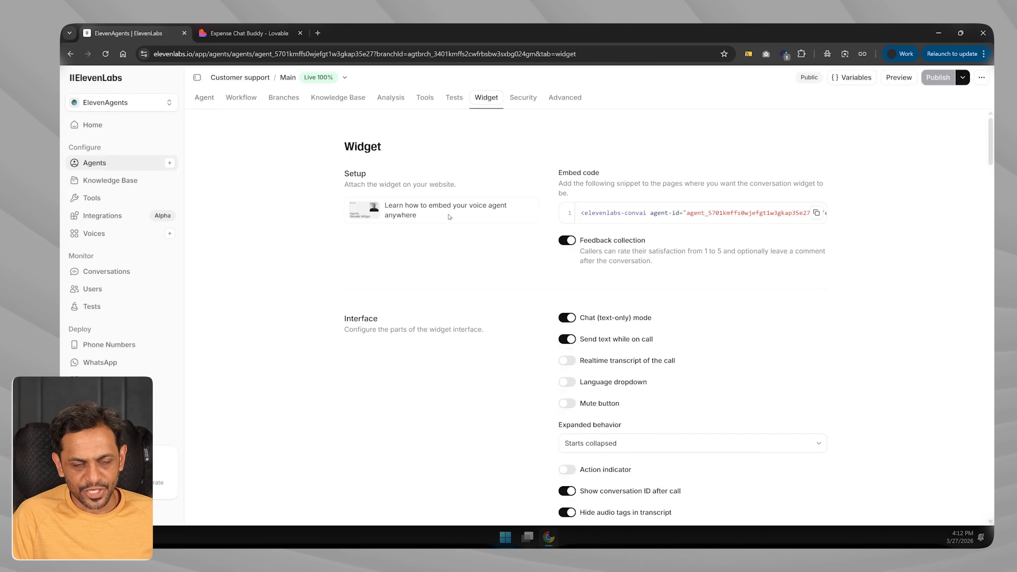
pyautogui.scroll(-6, 633, 363)
pyautogui.scroll(6, 633, 362)
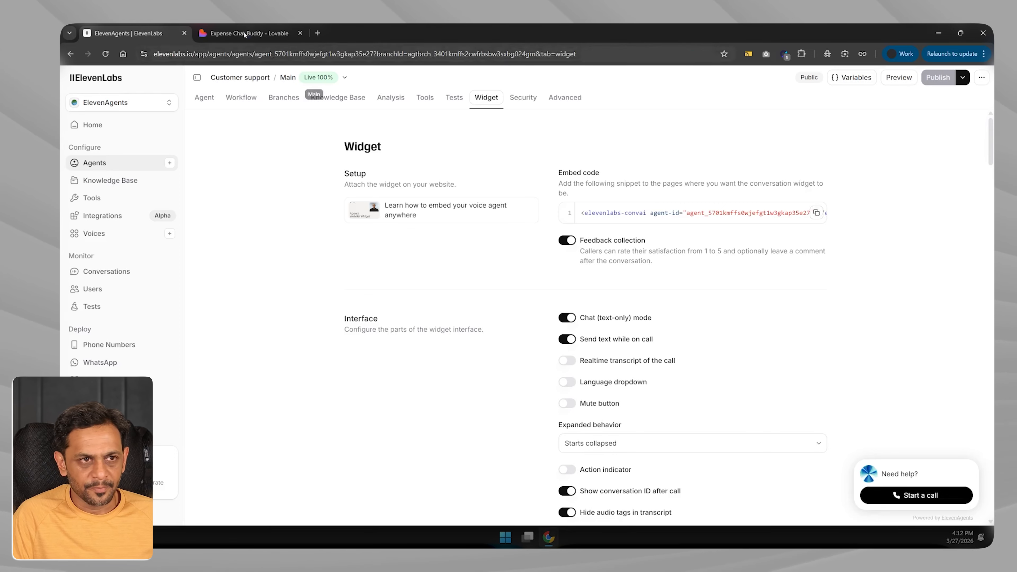
pyautogui.hotkey('ctrl', 'Tab')
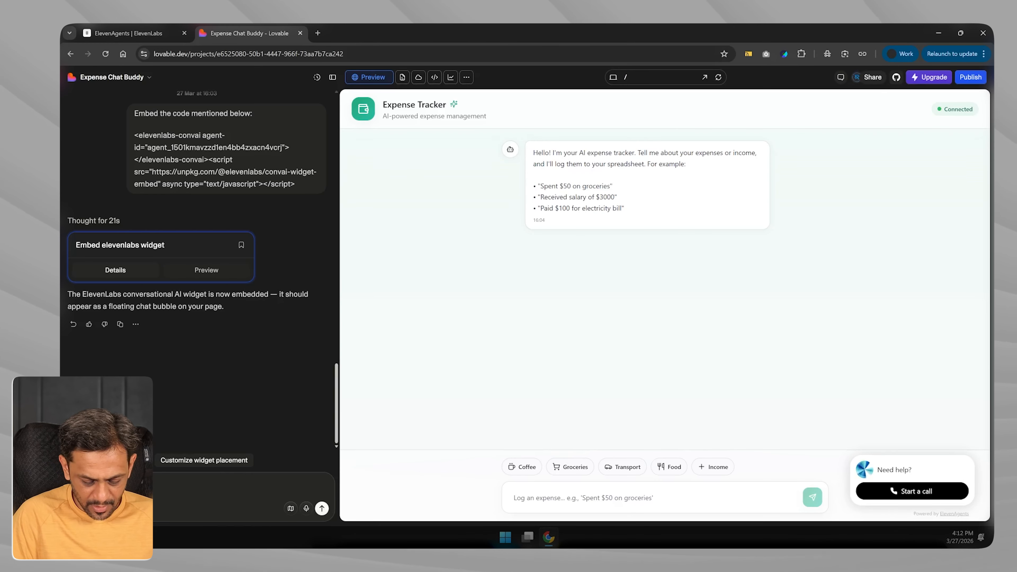
pyautogui.write('m whatever we have to the follow')
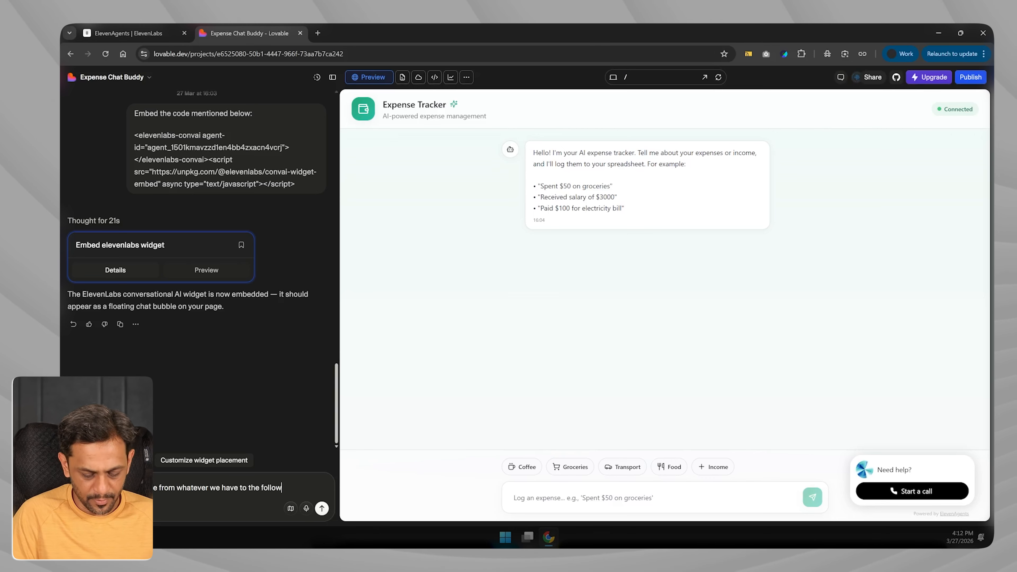
pyautogui.hotkey('ctrl', 'Tab')
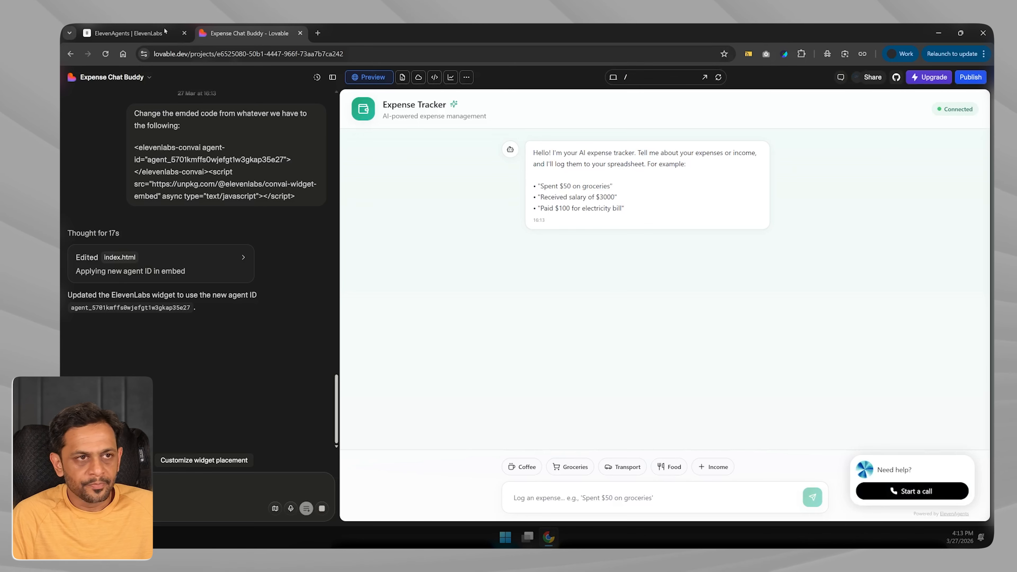
# Step: Return to ElevenLabs and open the Customer support agent's preview
pyautogui.click(165, 31)
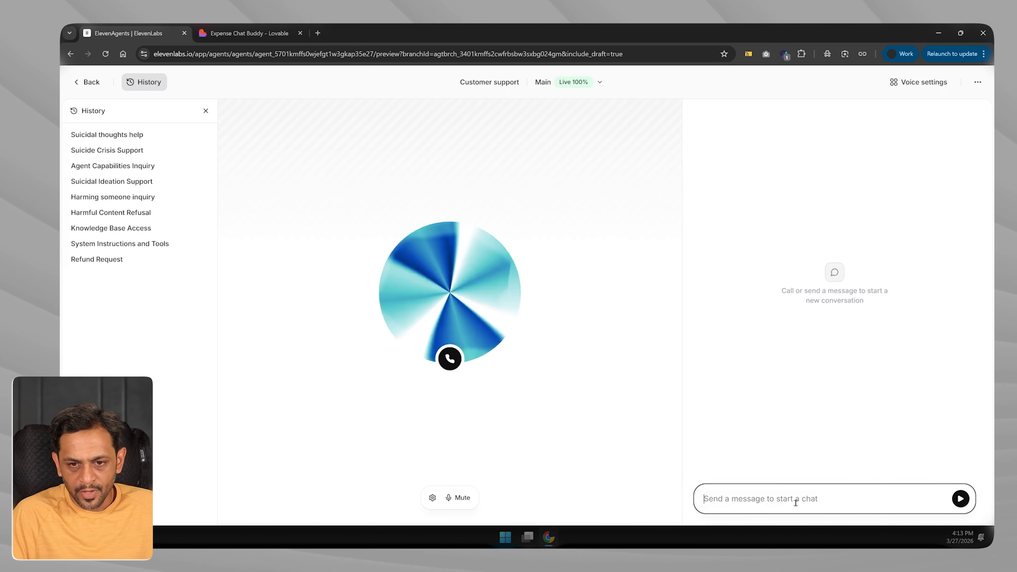
pyautogui.write('Can you share the')
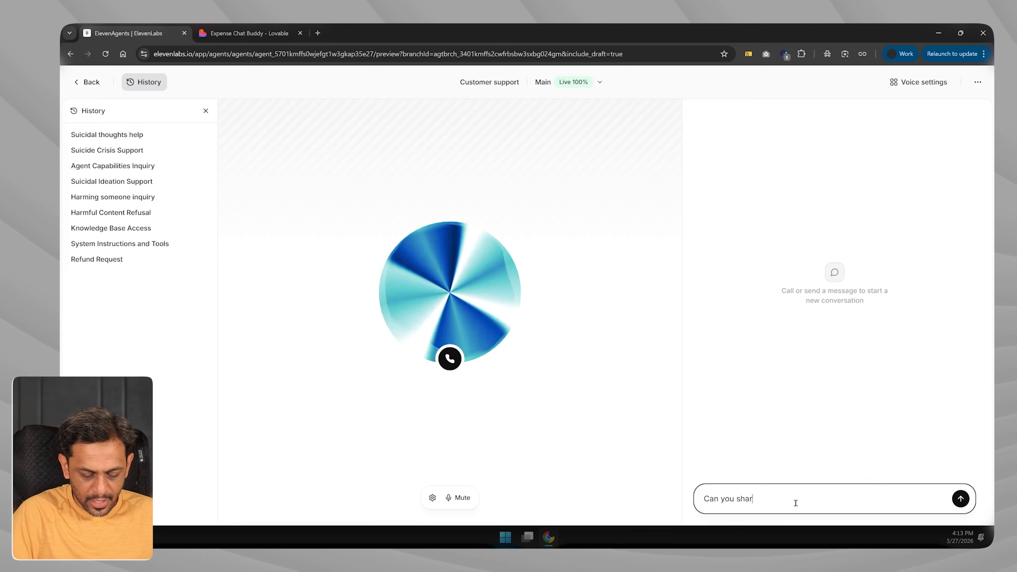
pyautogui.press('BackSpace')
pyautogui.press('BackSpace')
pyautogui.press('BackSpace')
pyautogui.press('BackSpace')
pyautogui.press('BackSpace')
pyautogui.press('BackSpace')
pyautogui.press('BackSpace')
pyautogui.press('BackSpace')
pyautogui.press('BackSpace')
pyautogui.press('BackSpace')
pyautogui.press('BackSpace')
pyautogui.press('BackSpace')
pyautogui.press('BackSpace')
pyautogui.press('BackSpace')
pyautogui.press('BackSpace')
pyautogui.press('BackSpace')
pyautogui.press('BackSpace')
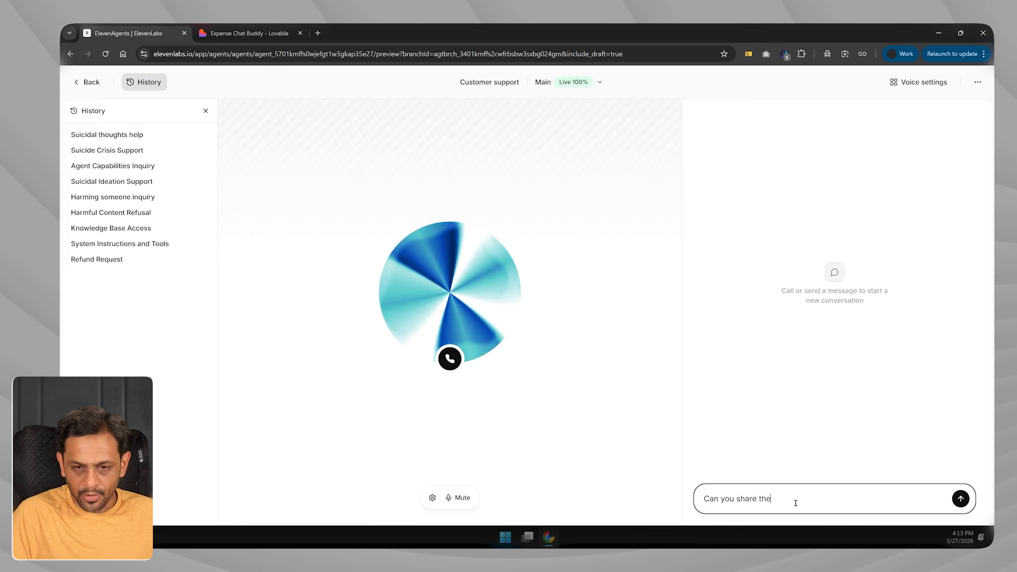
pyautogui.press('BackSpace')
# Step: Test the agent with two voice calls asking for the Ritz7 link and the ABCD website link, and leave the preview
pyautogui.click(449, 358)
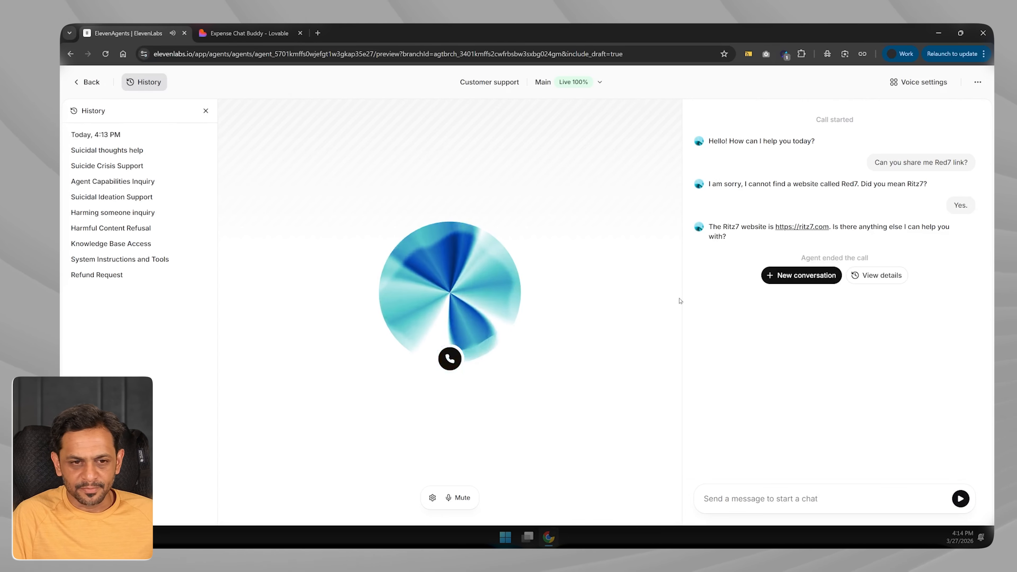
pyautogui.click(449, 358)
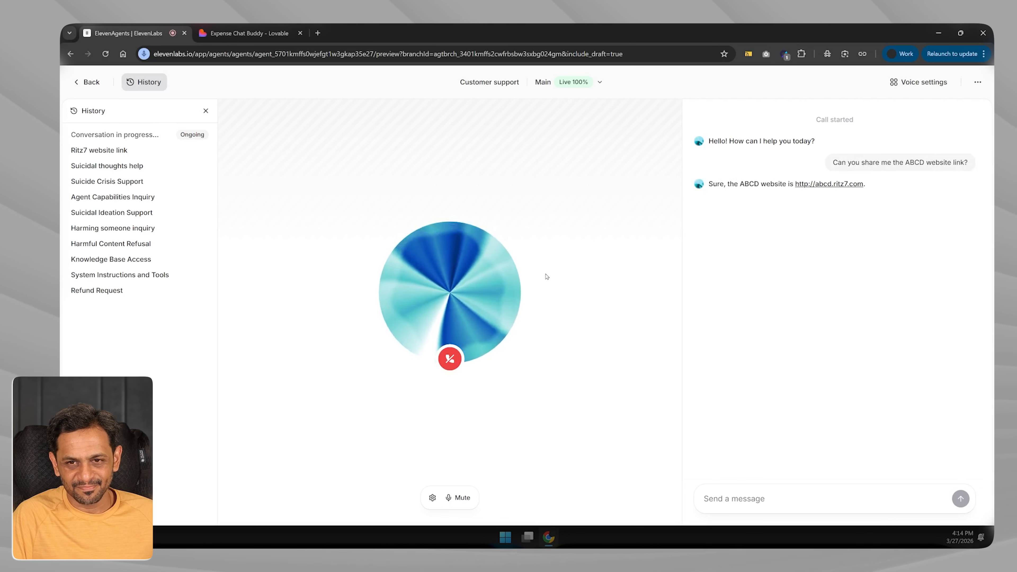
pyautogui.click(450, 360)
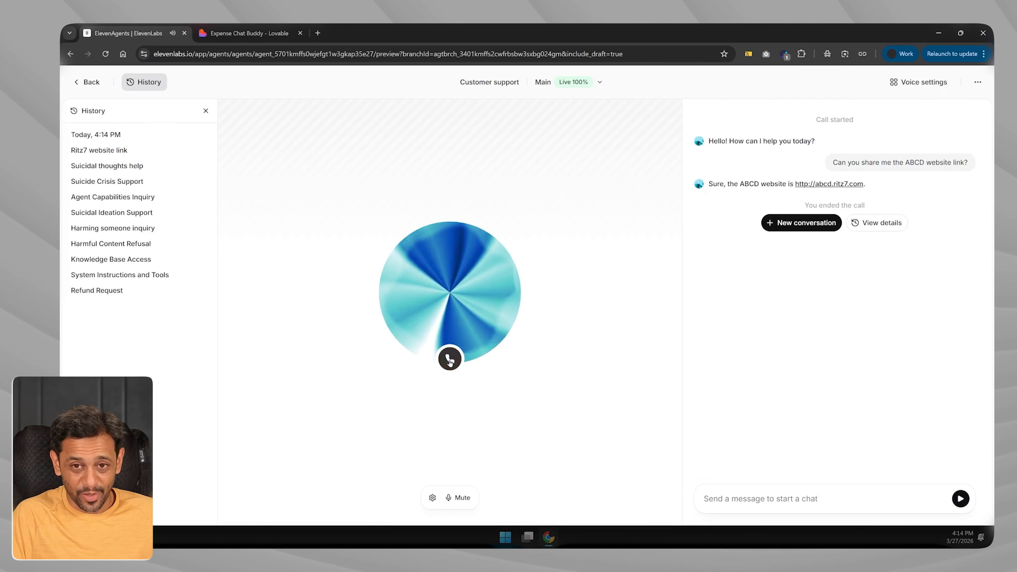
pyautogui.click(86, 82)
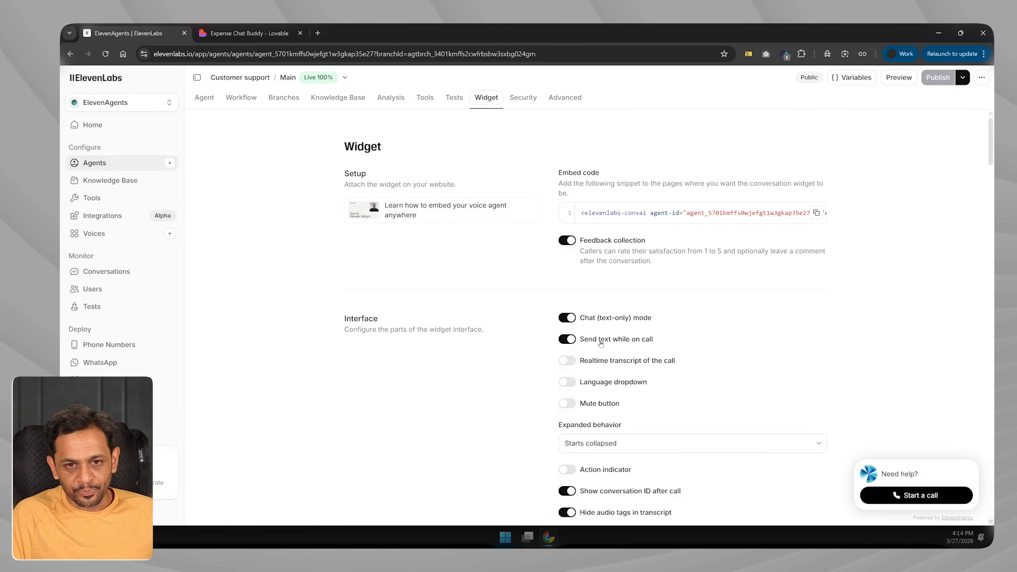
# Step: Review the widget's Markdown links settings, the website links in the system prompt and the embedded widget in Lovable
pyautogui.scroll(-6, 601, 348)
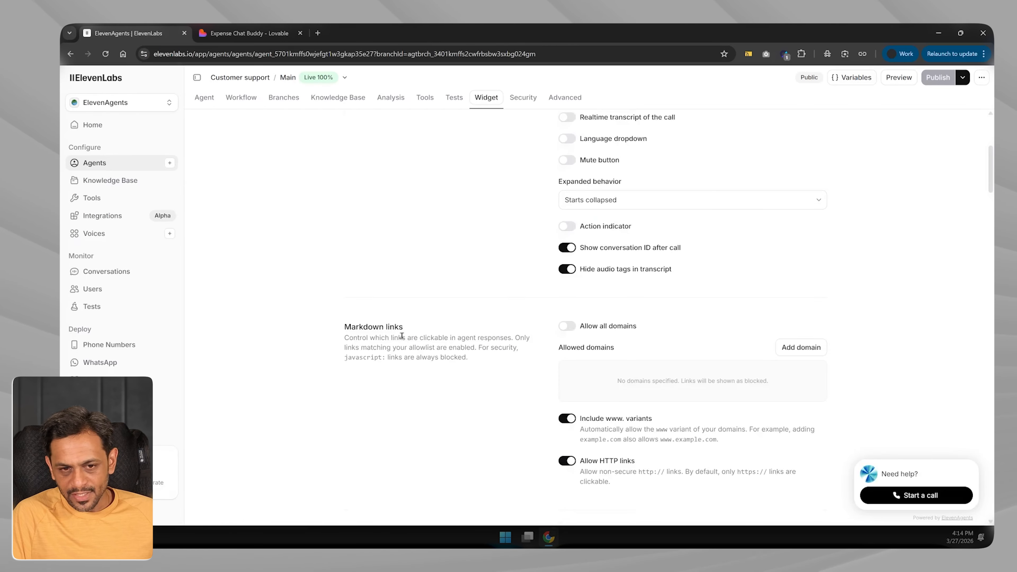
pyautogui.scroll(-1, 506, 394)
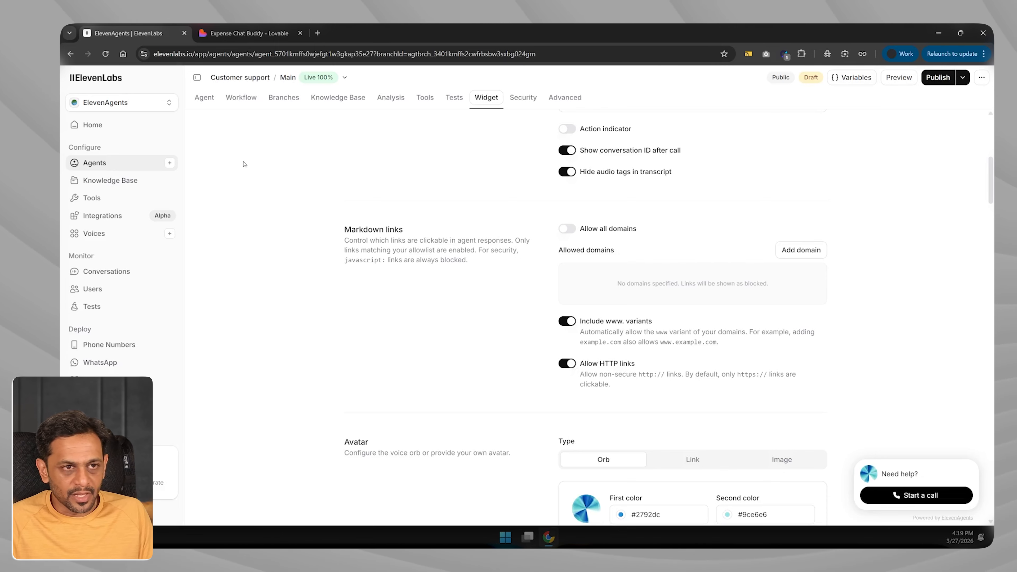
pyautogui.click(205, 98)
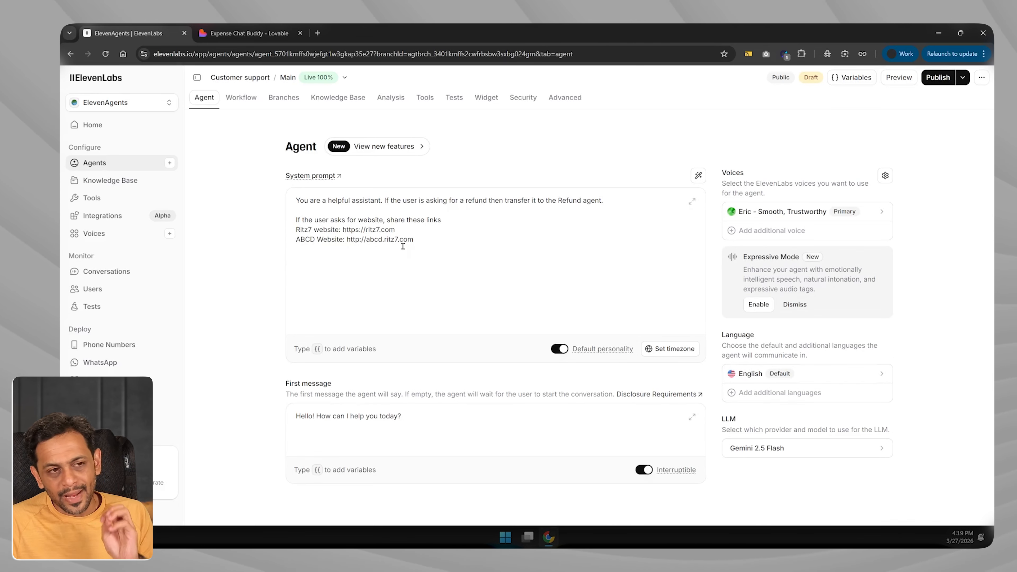
pyautogui.click(483, 98)
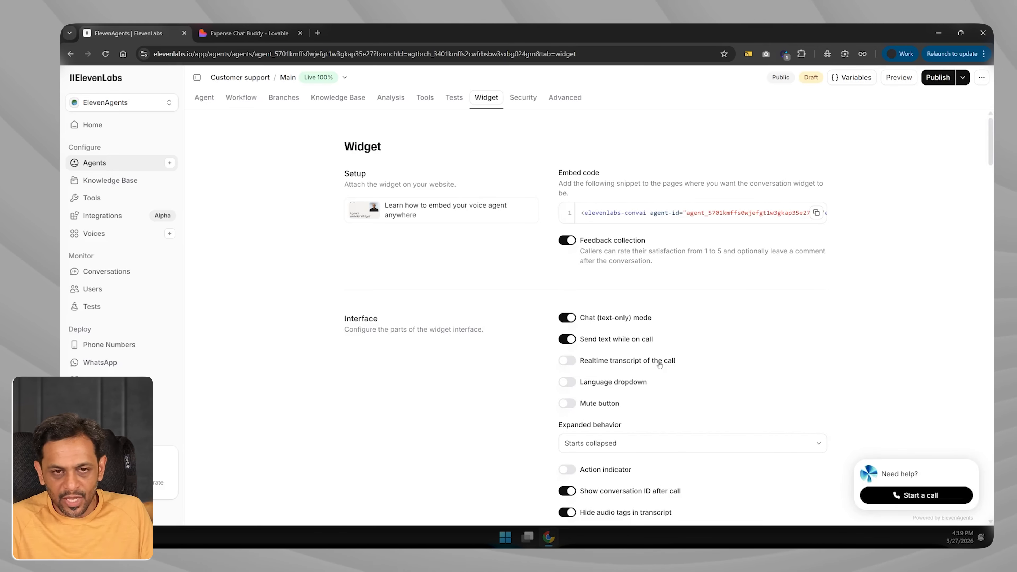
pyautogui.click(249, 32)
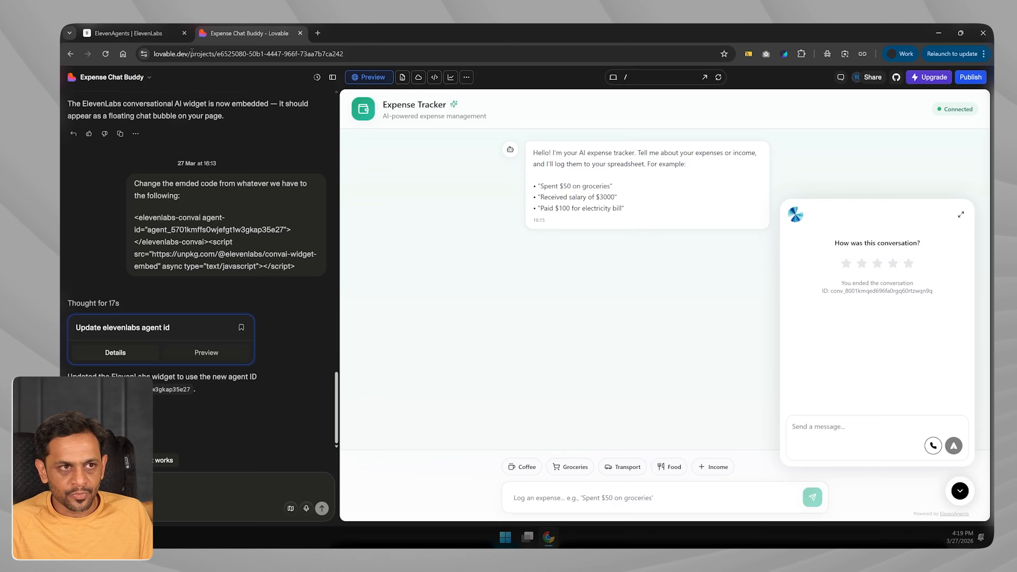
pyautogui.click(135, 33)
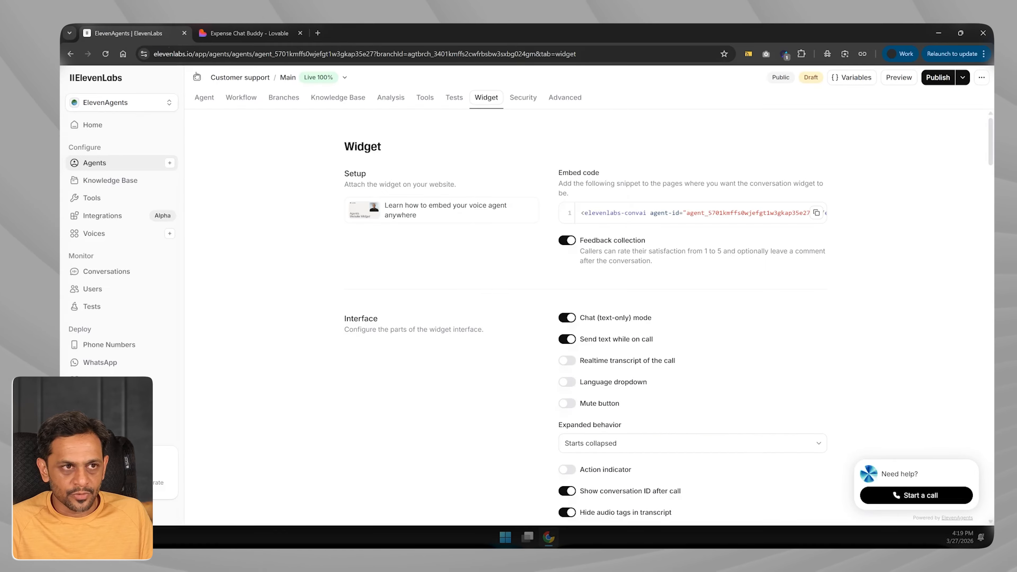
# Step: Enable the realtime transcript of the call for the widget and publish the agent changes
pyautogui.click(572, 361)
pyautogui.click(934, 78)
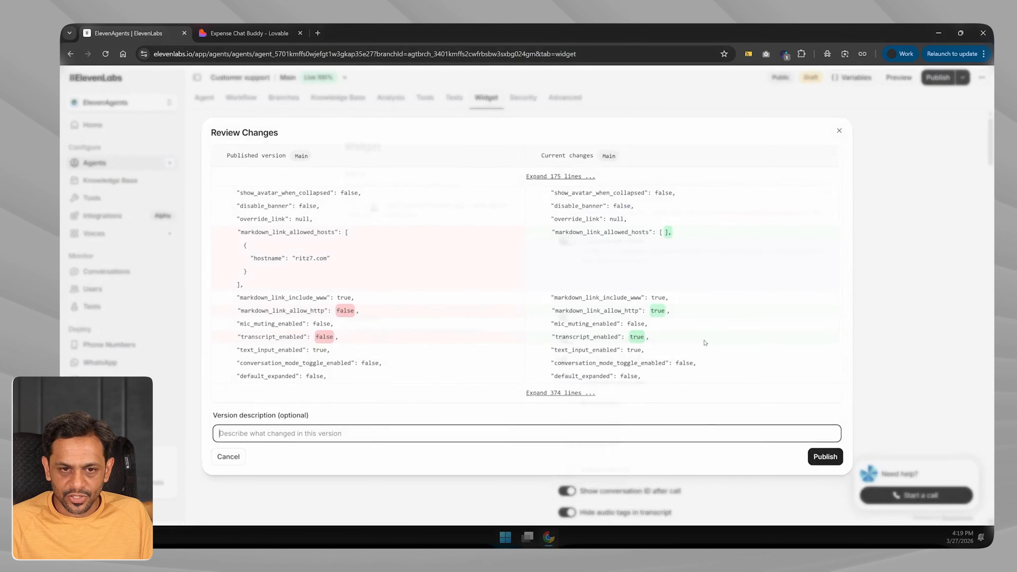
pyautogui.click(826, 457)
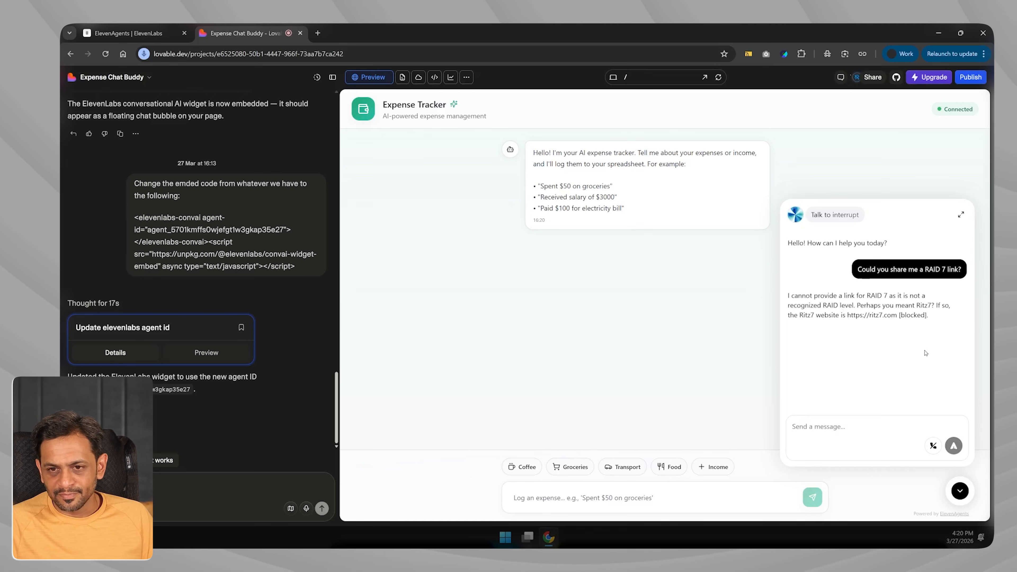
# Step: Examine the Ritz7 website link in the agent's reply inside the Lovable widget
pyautogui.tripleClick(867, 317)
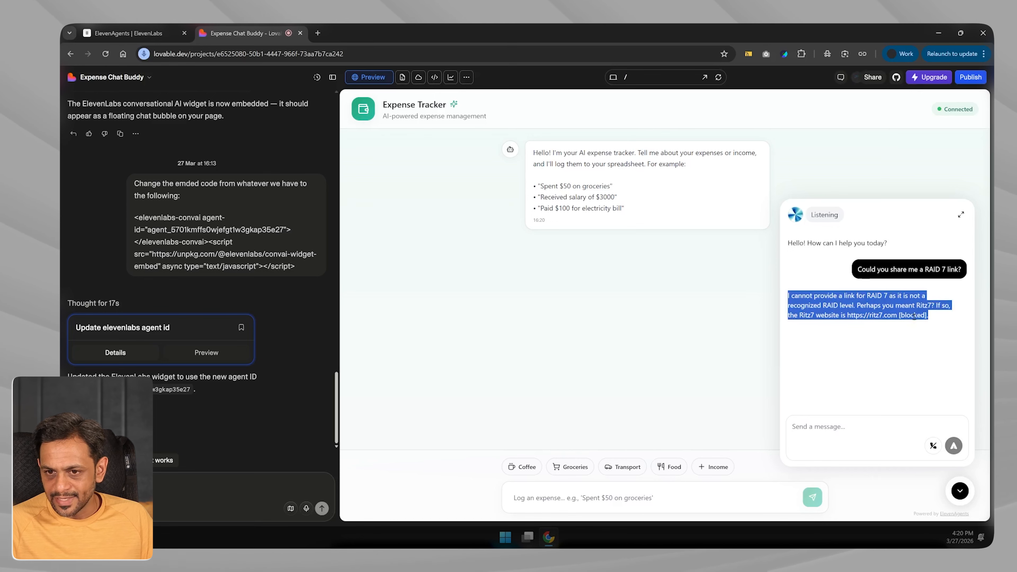
pyautogui.click(849, 315)
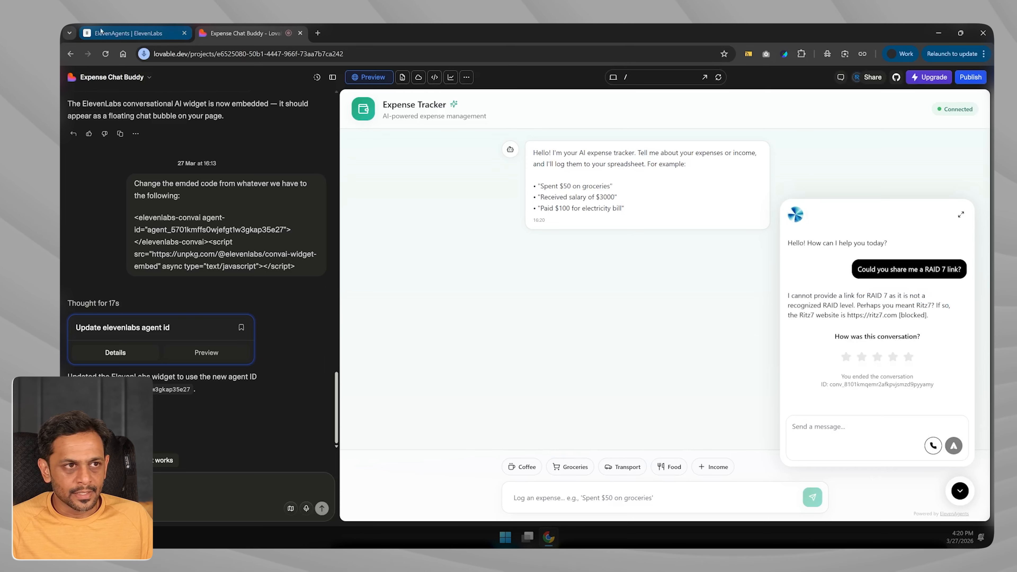
# Step: Add ritz7.com to the allowed domains of the ElevenLabs widget's Markdown links and disallow HTTP links
pyautogui.hotkey('ctrl', 'pageup')
pyautogui.scroll(-5, 642, 353)
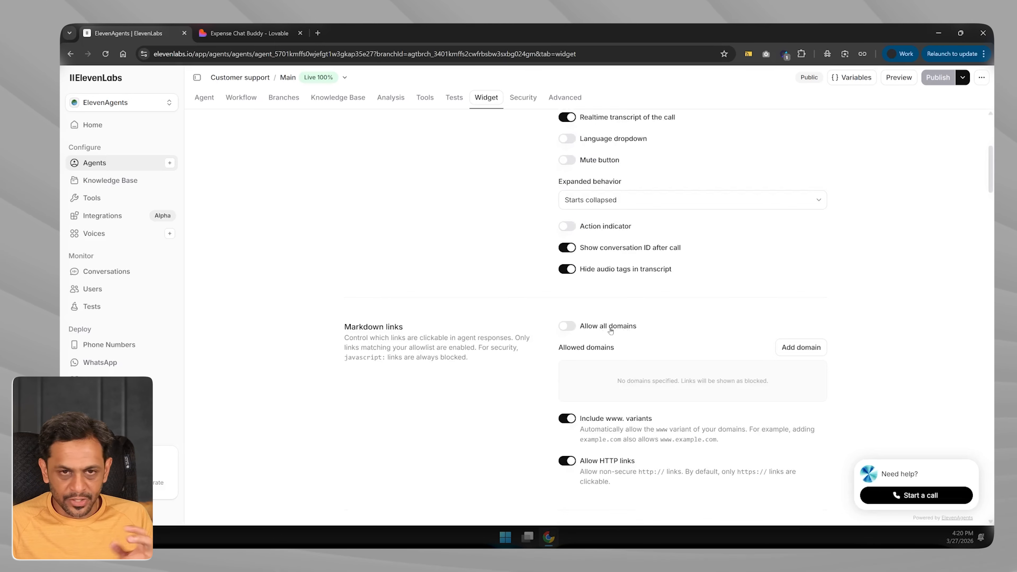
pyautogui.click(801, 347)
pyautogui.write('ritz7.com')
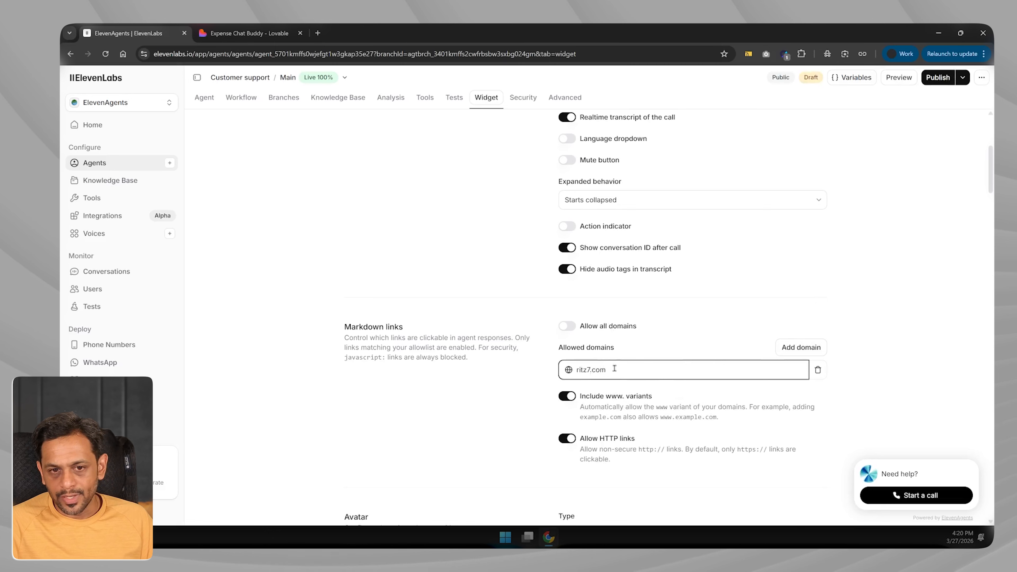
pyautogui.click(566, 440)
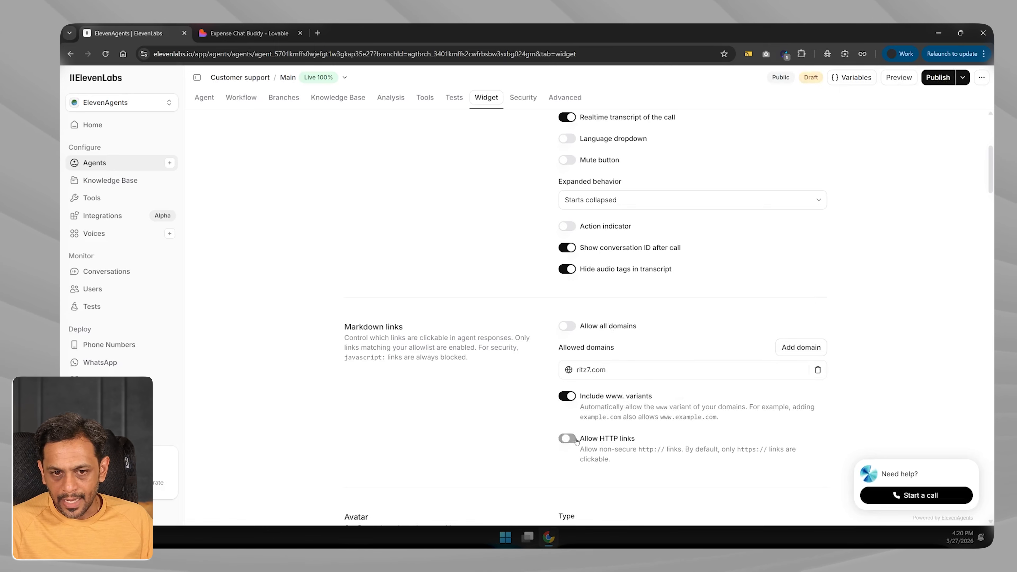
# Step: Publish the agent's domain settings, switch to Lovable and accept the widget's terms to start a test call
pyautogui.click(937, 77)
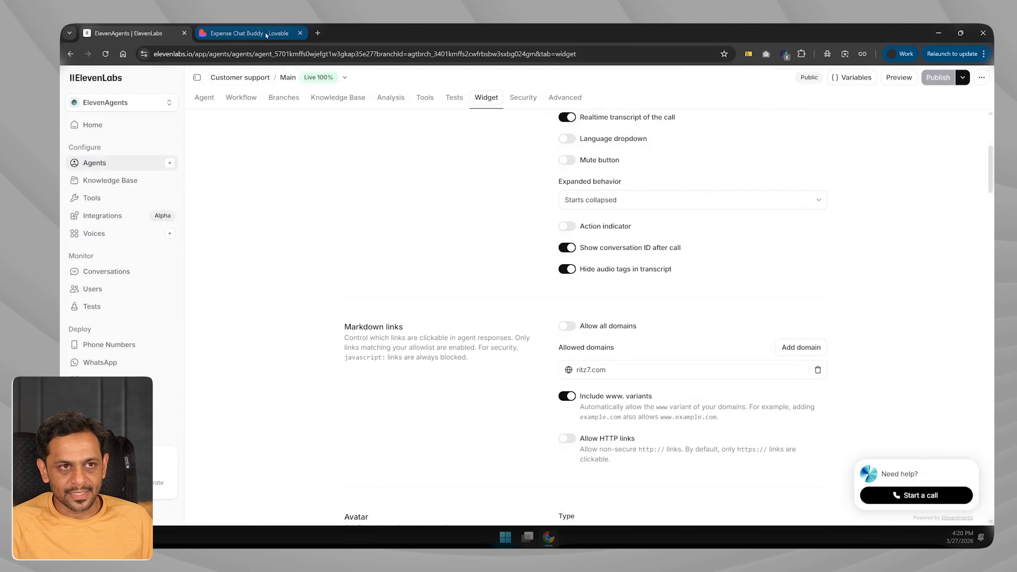
pyautogui.click(249, 33)
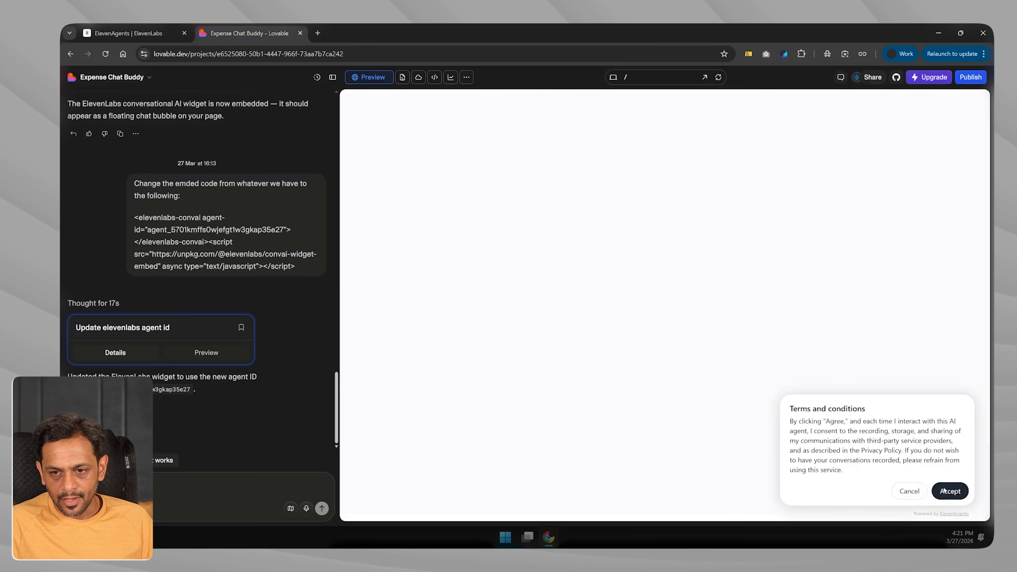
pyautogui.click(949, 491)
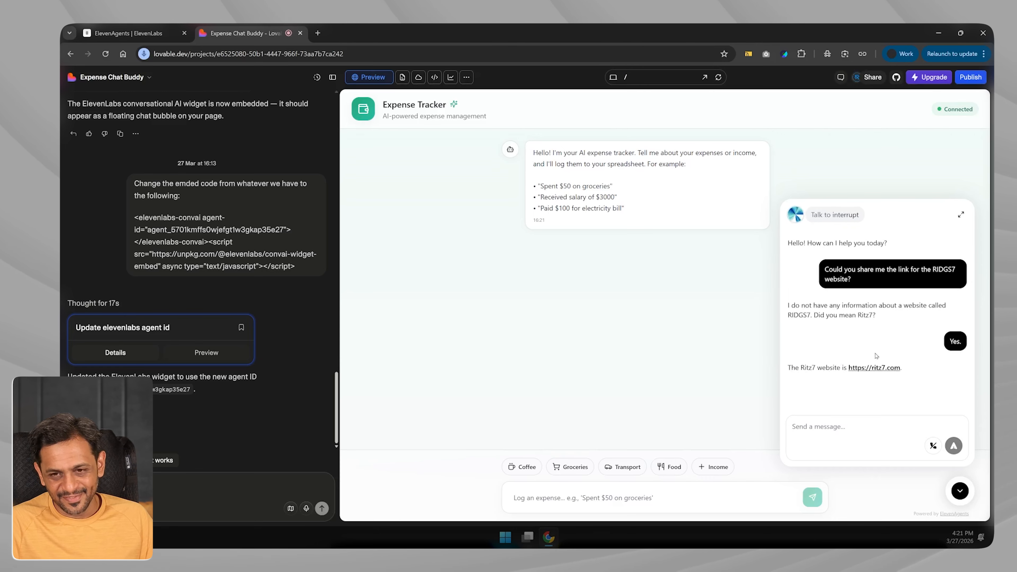
# Step: Test the Ritz7 link in the agent's replies, examine the ABCD website link and end the call
pyautogui.click(868, 368)
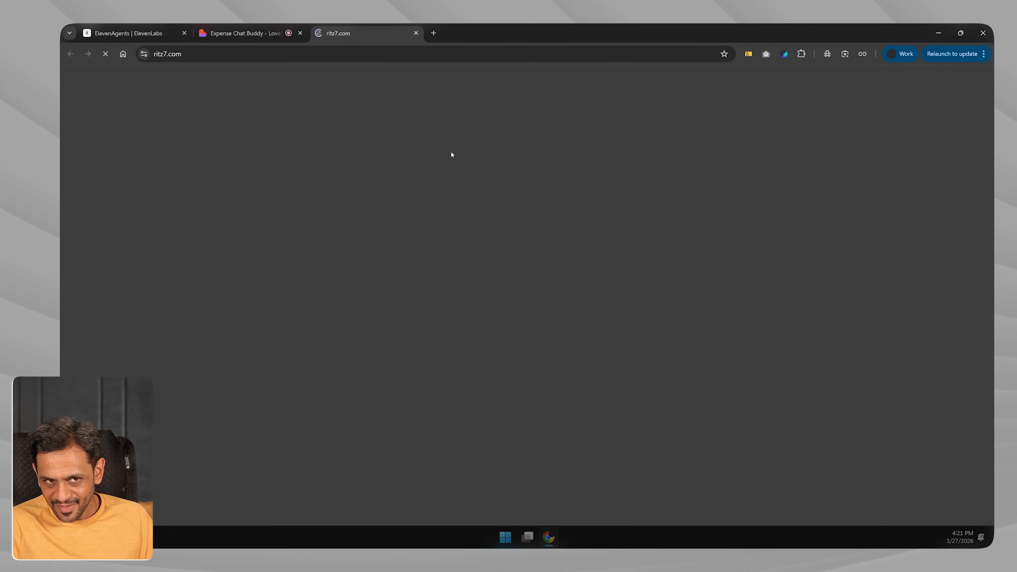
pyautogui.click(416, 33)
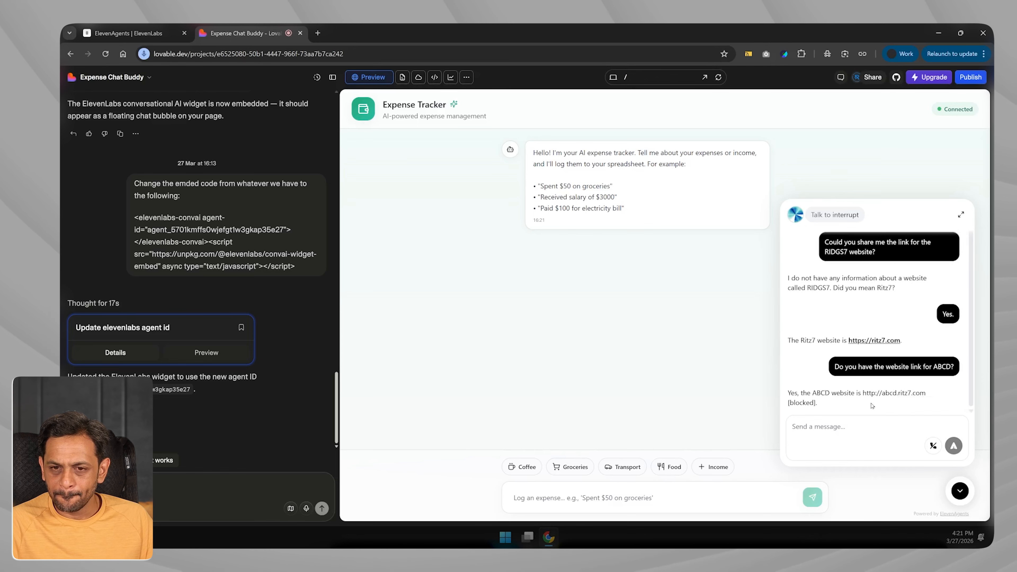
pyautogui.doubleClick(889, 393)
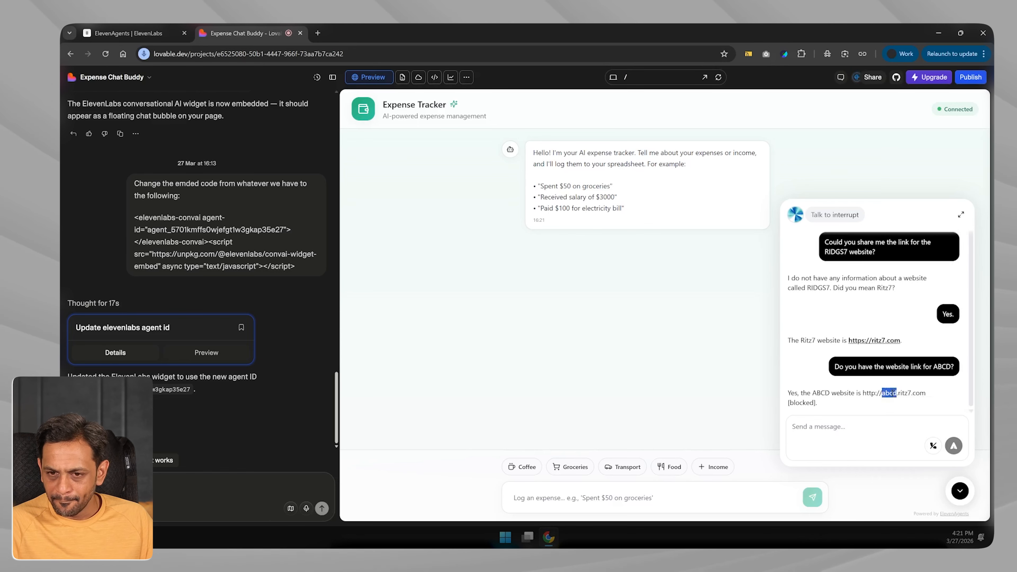
pyautogui.click(933, 445)
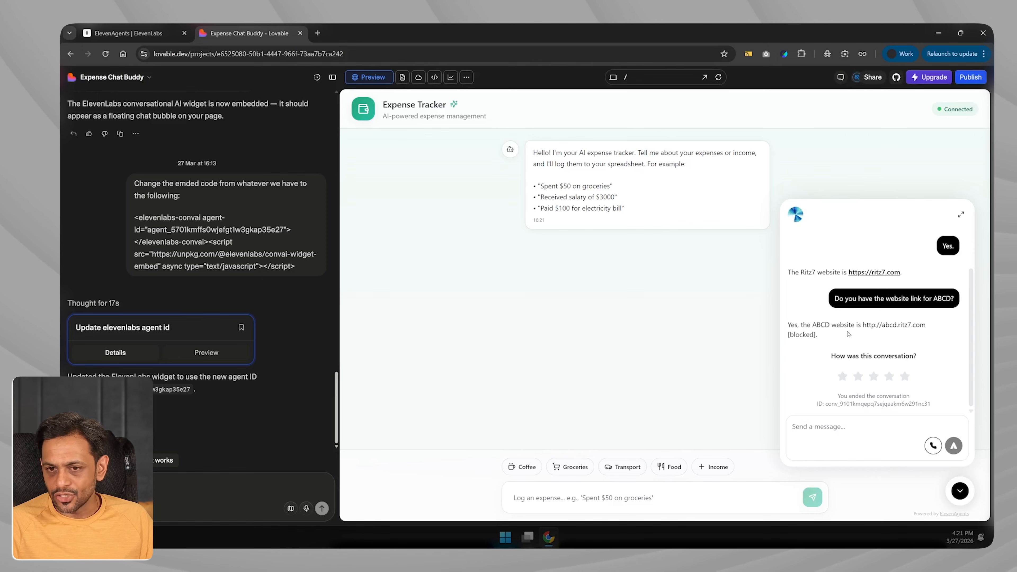
# Step: Switch to ElevenLabs, try the Link and Image avatar types for the widget and restore the Orb type
pyautogui.click(128, 33)
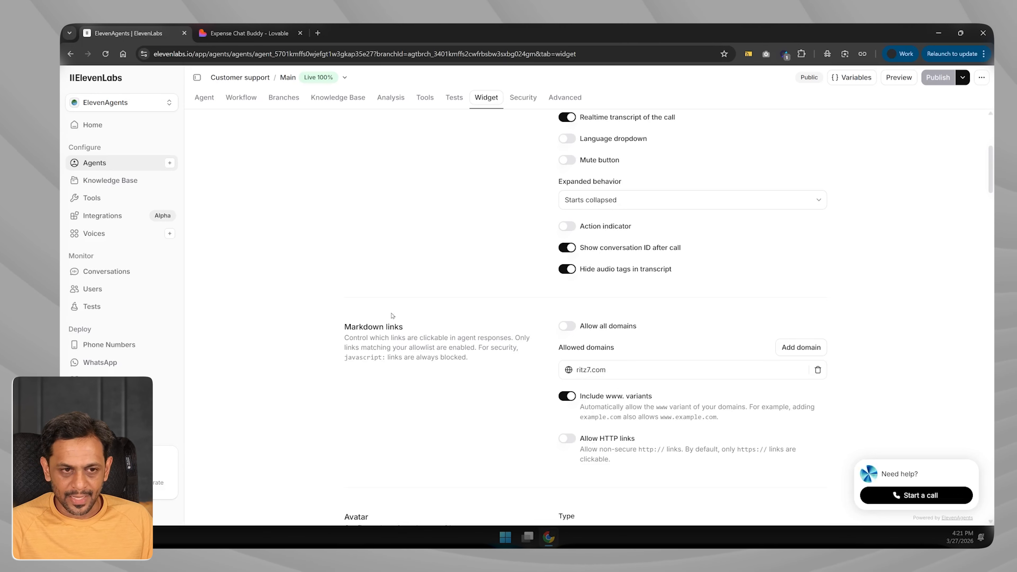
pyautogui.scroll(-7, 478, 348)
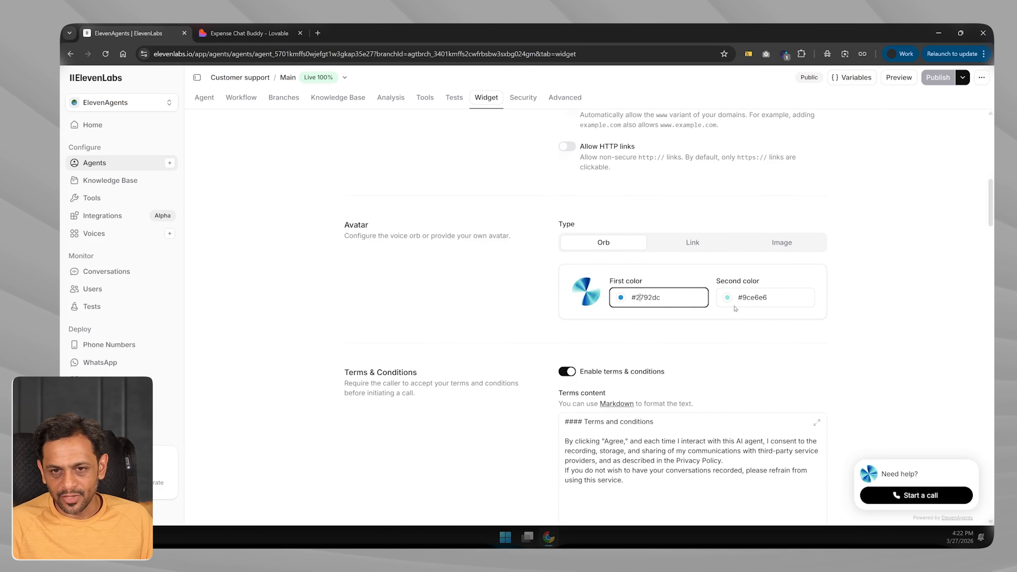
pyautogui.click(697, 242)
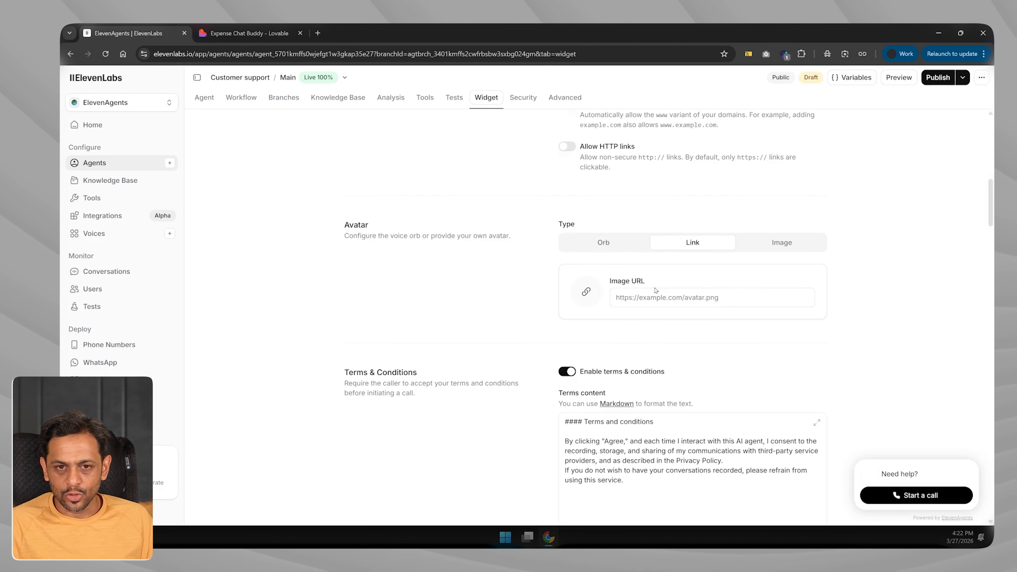
pyautogui.click(644, 298)
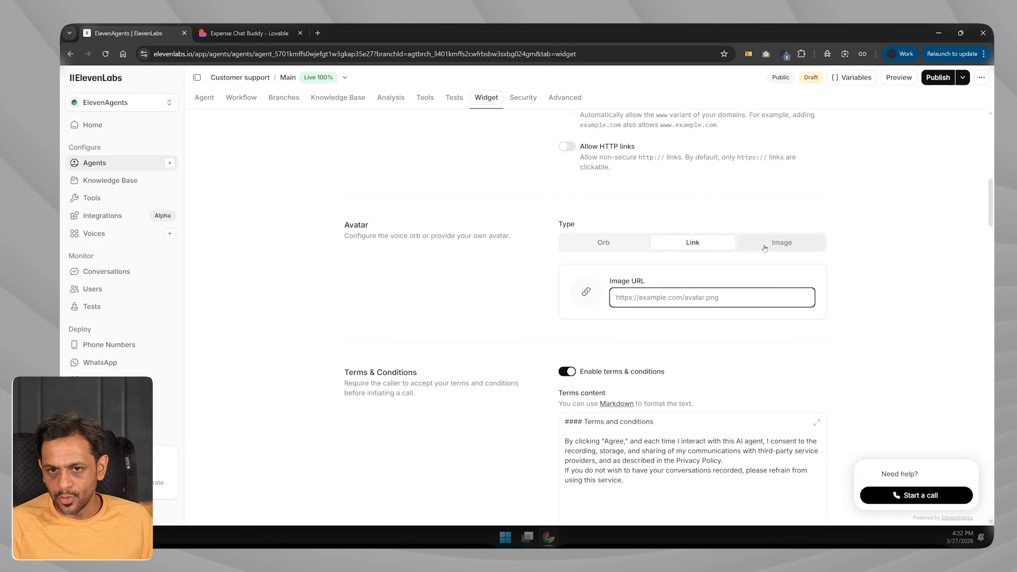
pyautogui.click(782, 242)
pyautogui.click(606, 240)
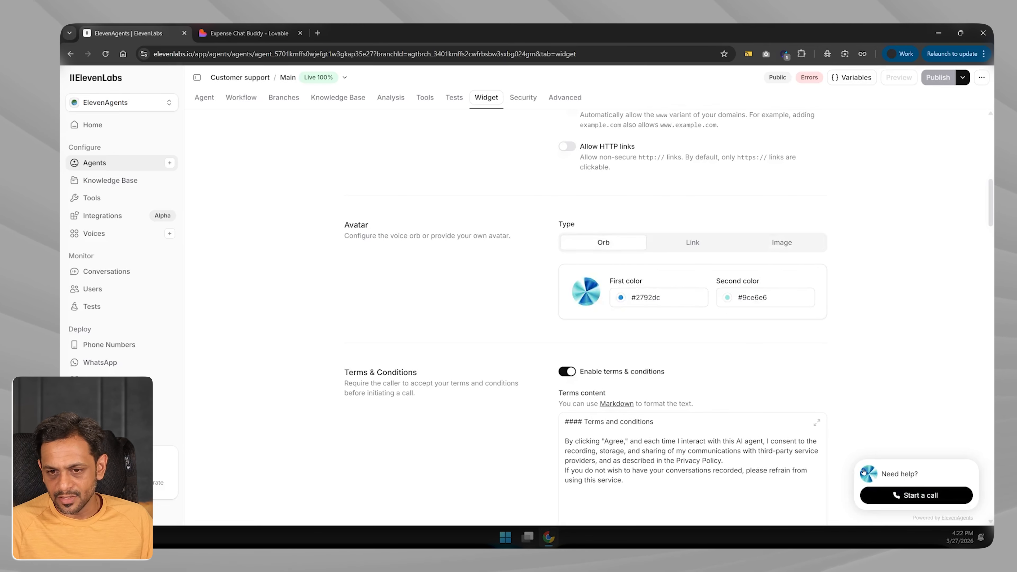
# Step: Collapse the widget in the Lovable preview to compare its avatar with the Orb settings in ElevenLabs
pyautogui.click(277, 37)
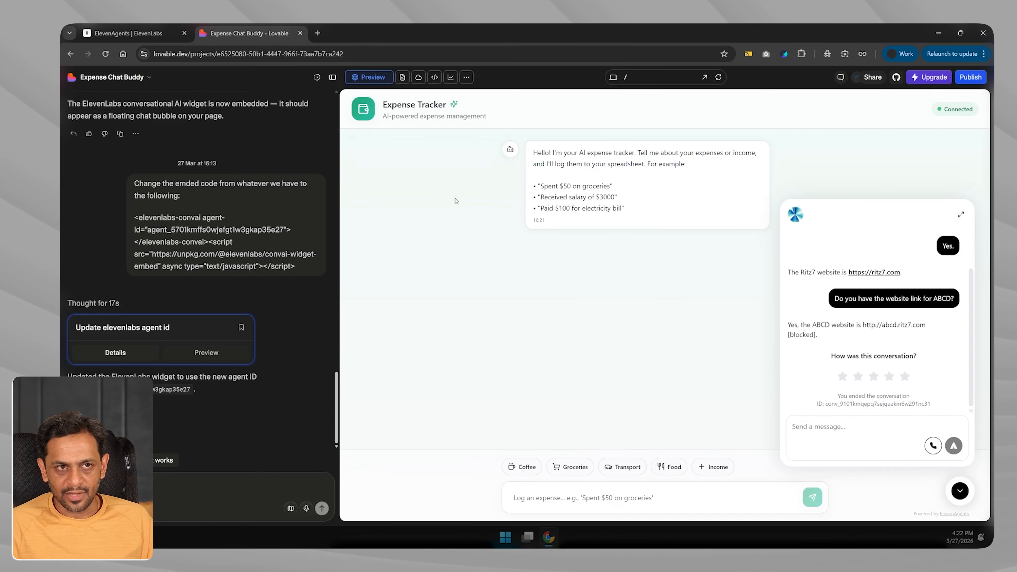
pyautogui.click(959, 492)
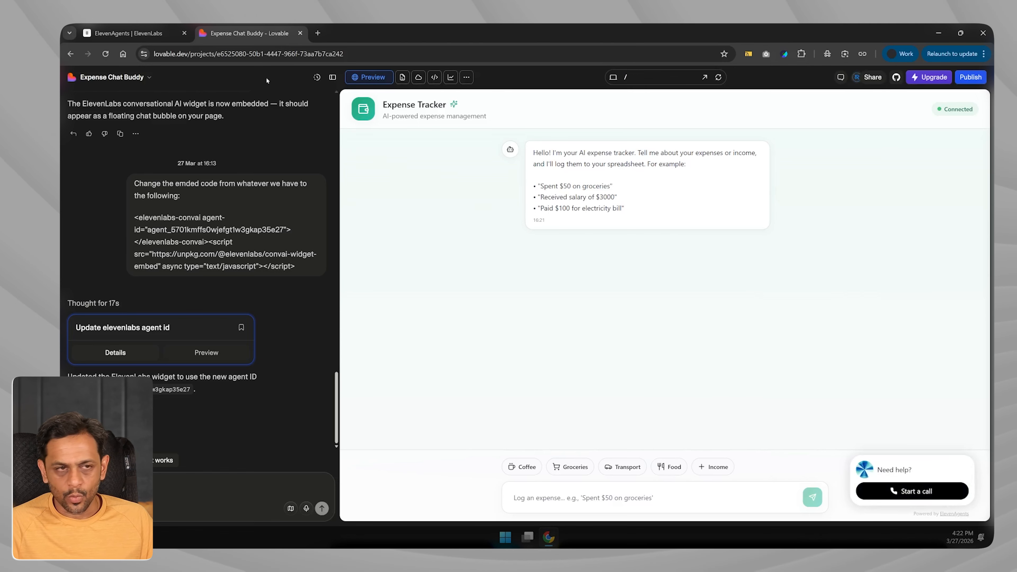
pyautogui.click(128, 33)
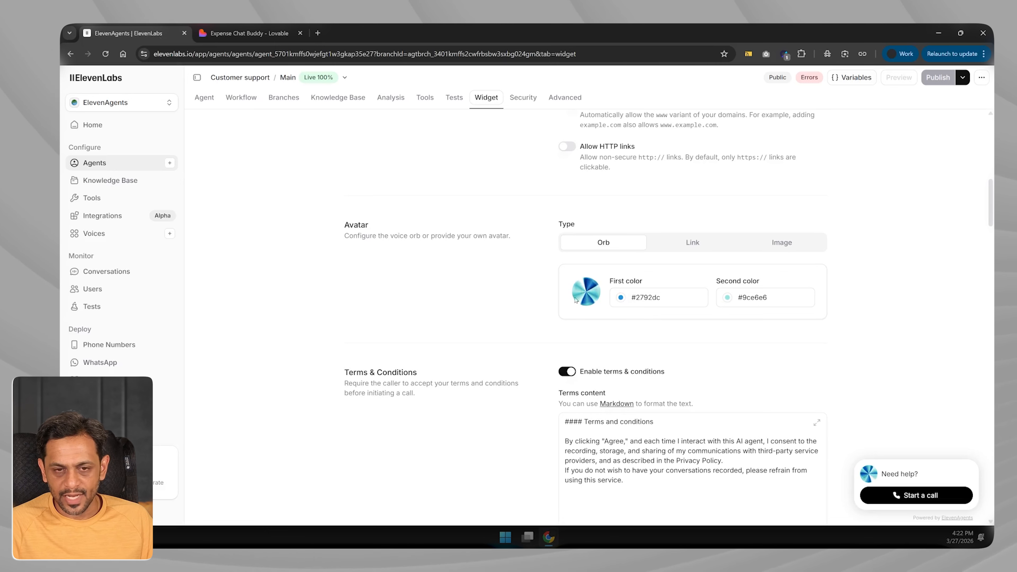
# Step: Compare the Terms content in ElevenLabs with the terms prompt shown by the reloaded widget in Lovable
pyautogui.scroll(-4, 478, 298)
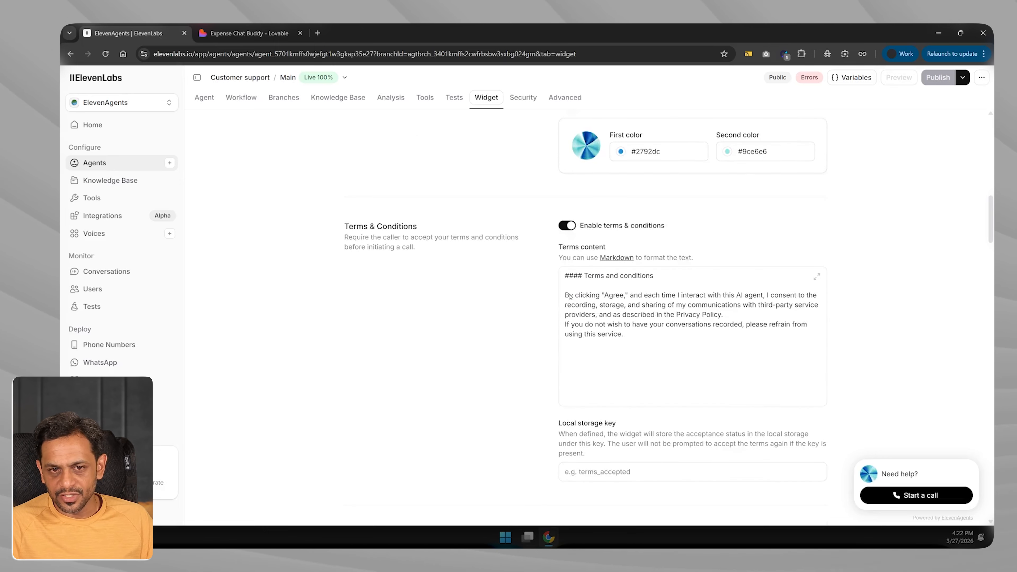
pyautogui.hotkey('ctrl', 'Tab')
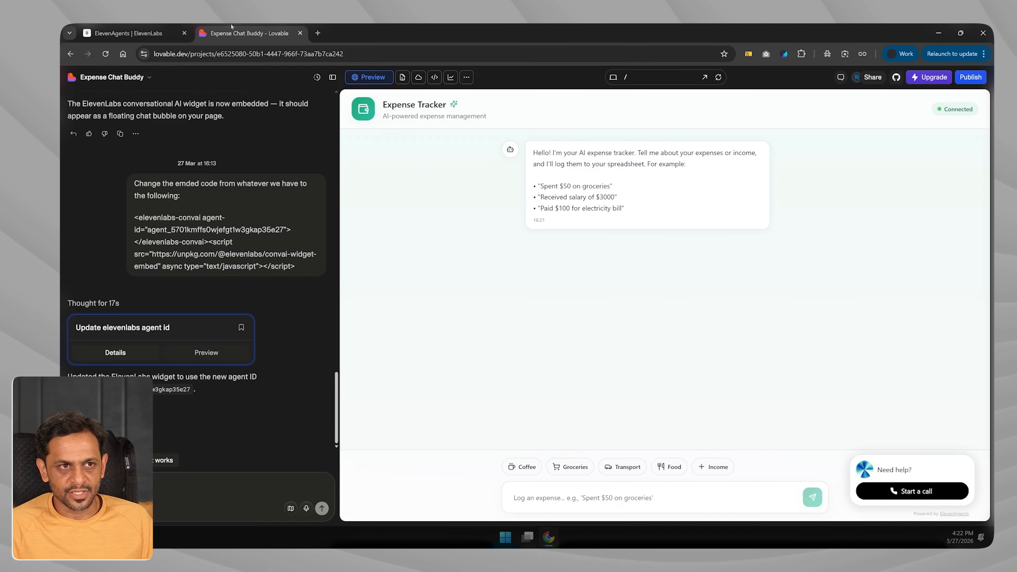
pyautogui.click(718, 78)
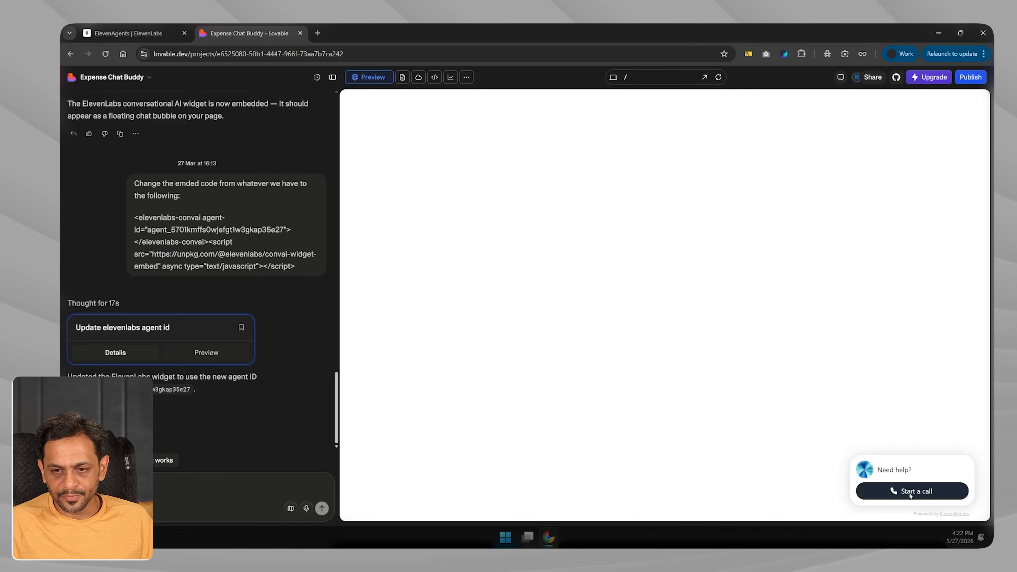
pyautogui.click(910, 495)
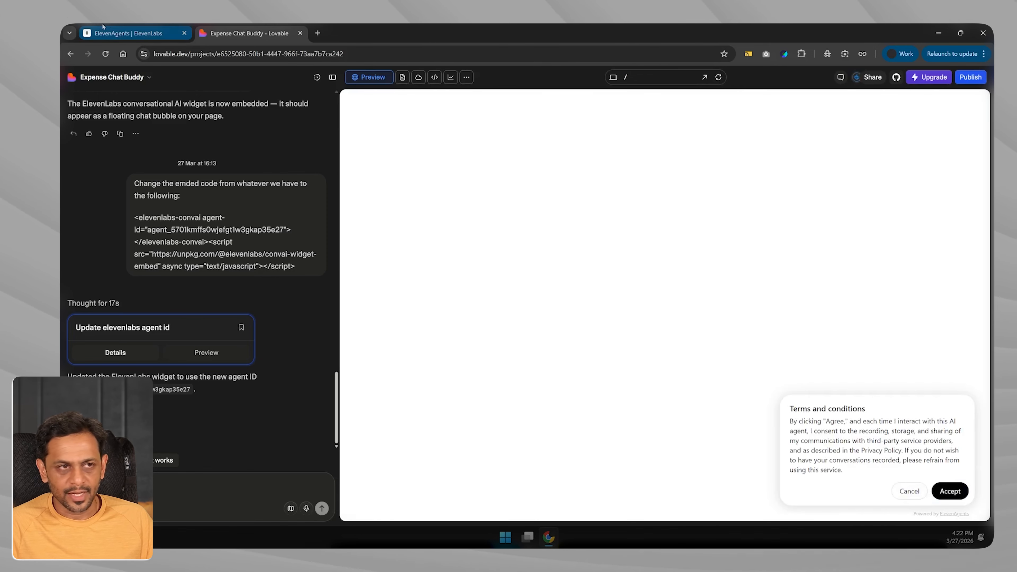
pyautogui.click(119, 32)
pyautogui.click(612, 305)
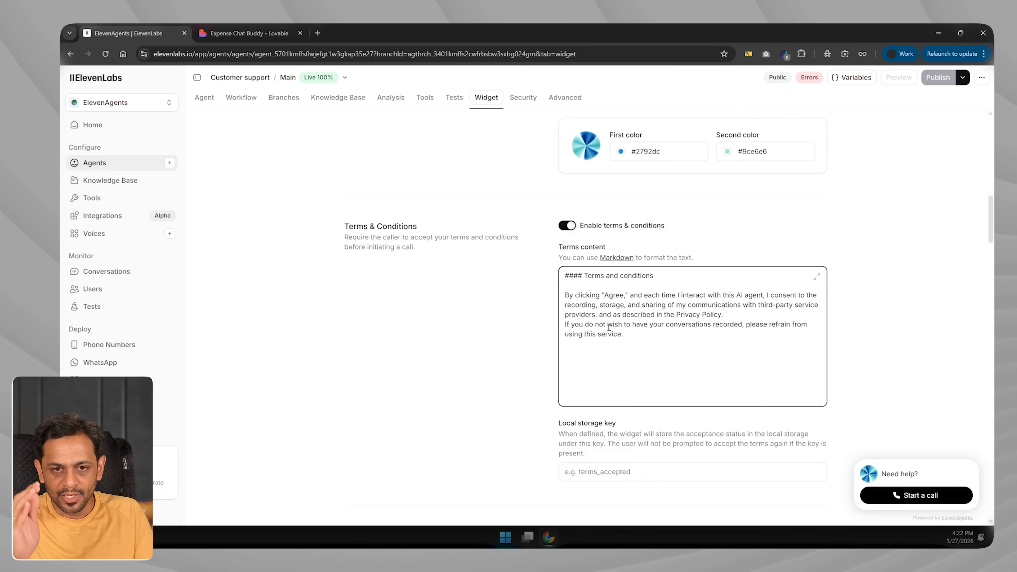
# Step: Check the terms prompt in Lovable and set the widget's local storage key to terms_accepted in ElevenLabs
pyautogui.scroll(-4, 608, 327)
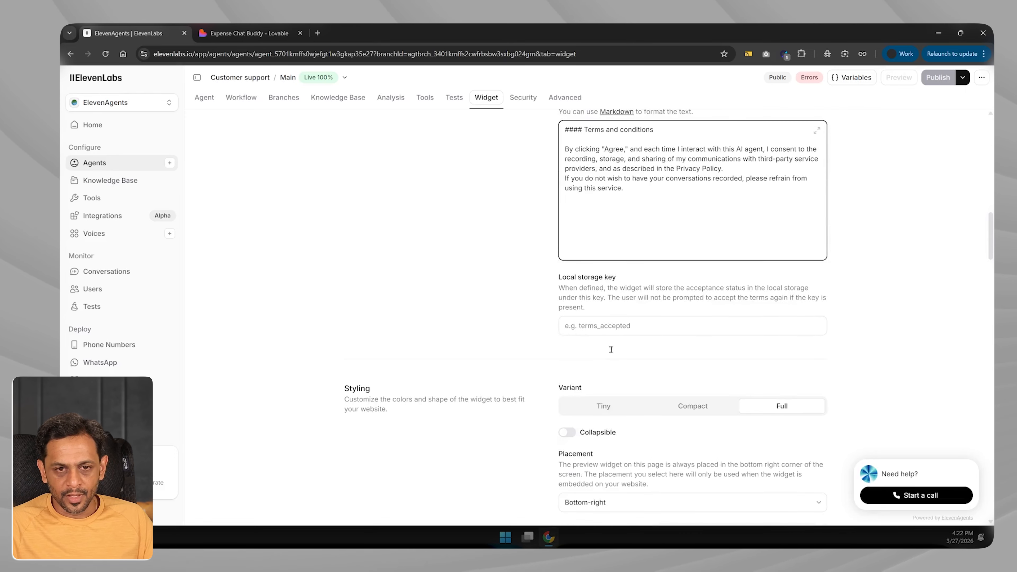
pyautogui.scroll(1, 585, 281)
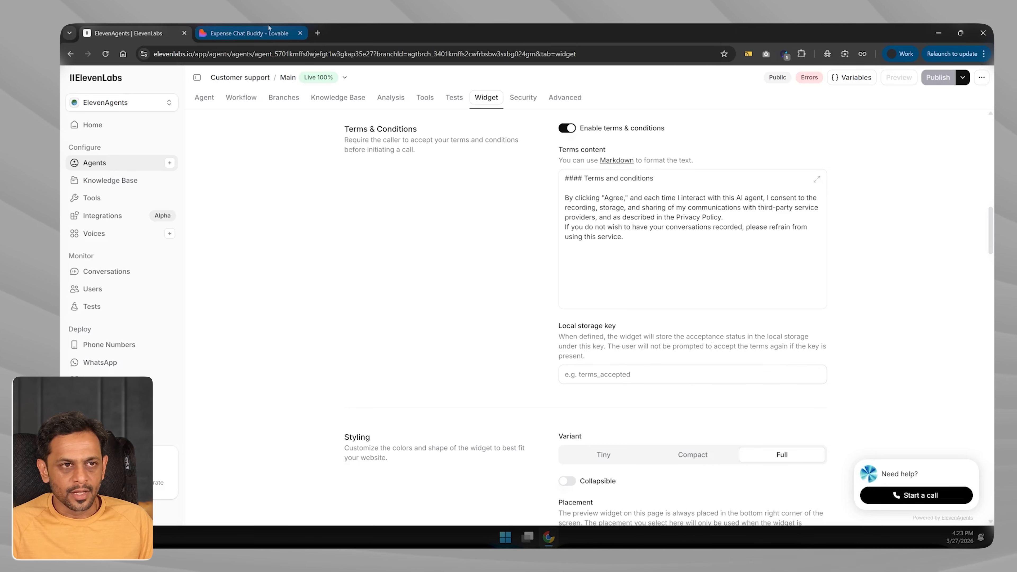
pyautogui.click(248, 33)
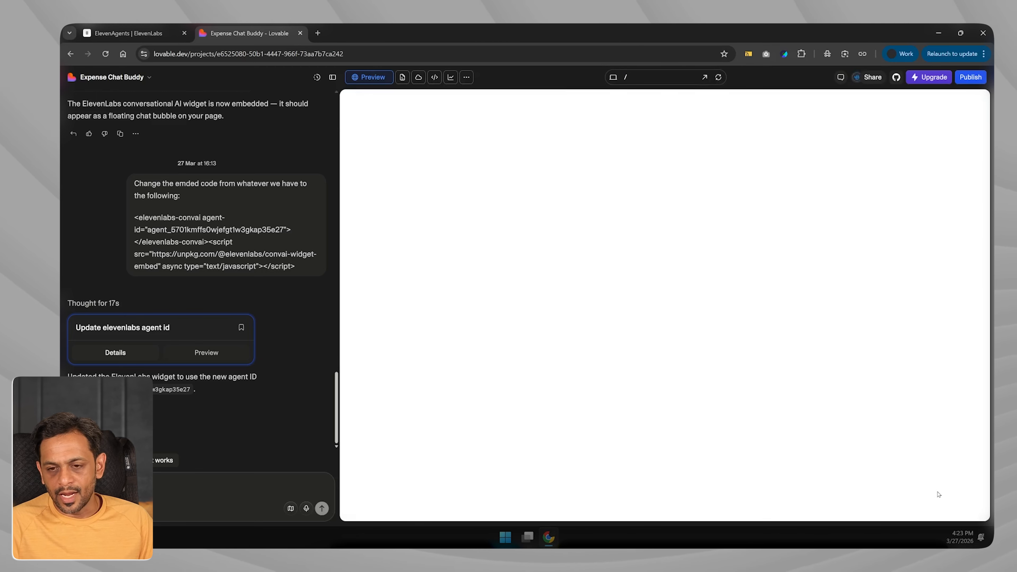
pyautogui.click(926, 497)
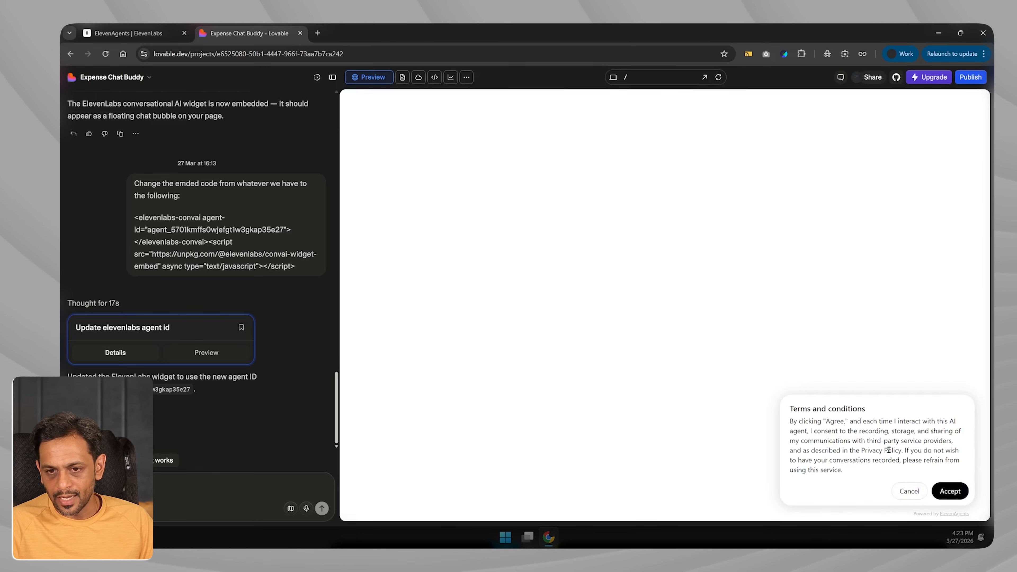
pyautogui.click(160, 37)
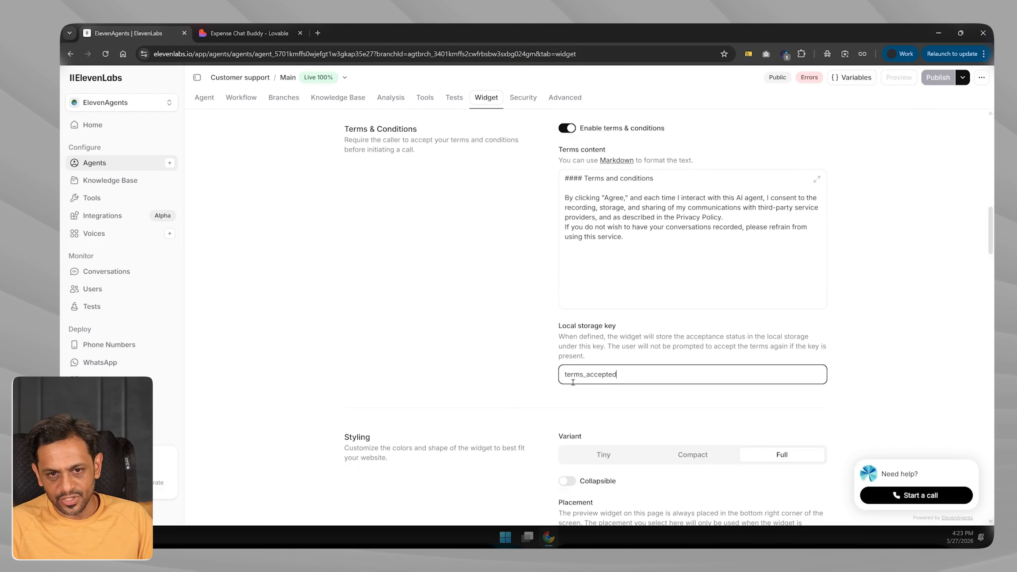
pyautogui.click(500, 359)
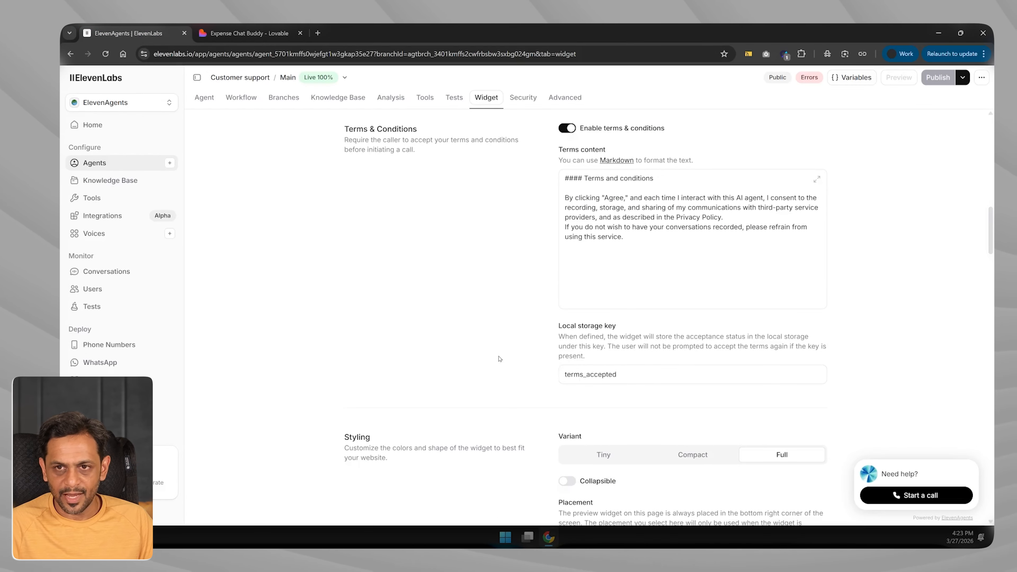
# Step: Accept the widget's terms in Lovable and reload the preview repeatedly to test whether the acceptance is remembered
pyautogui.click(249, 33)
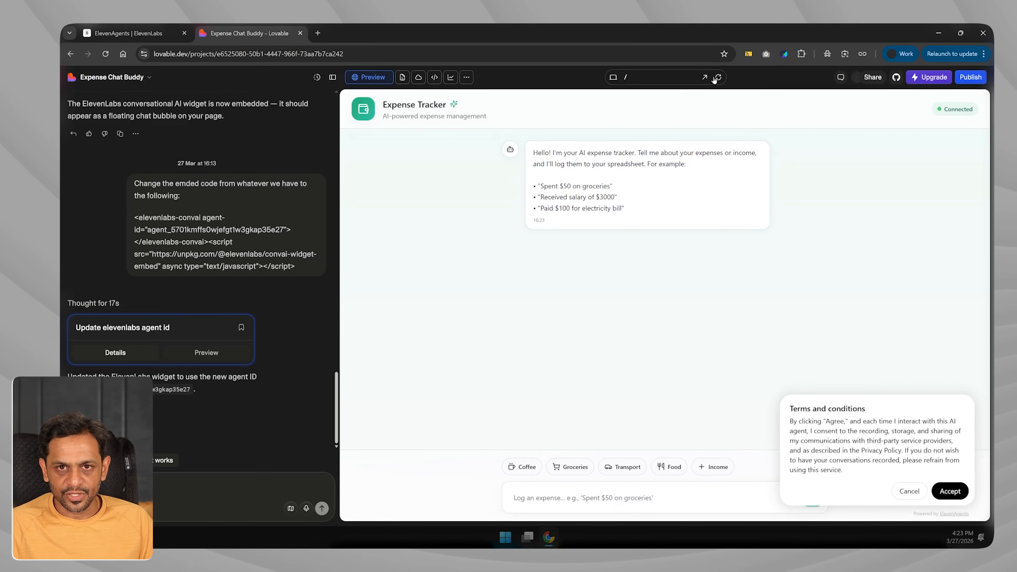
pyautogui.click(950, 491)
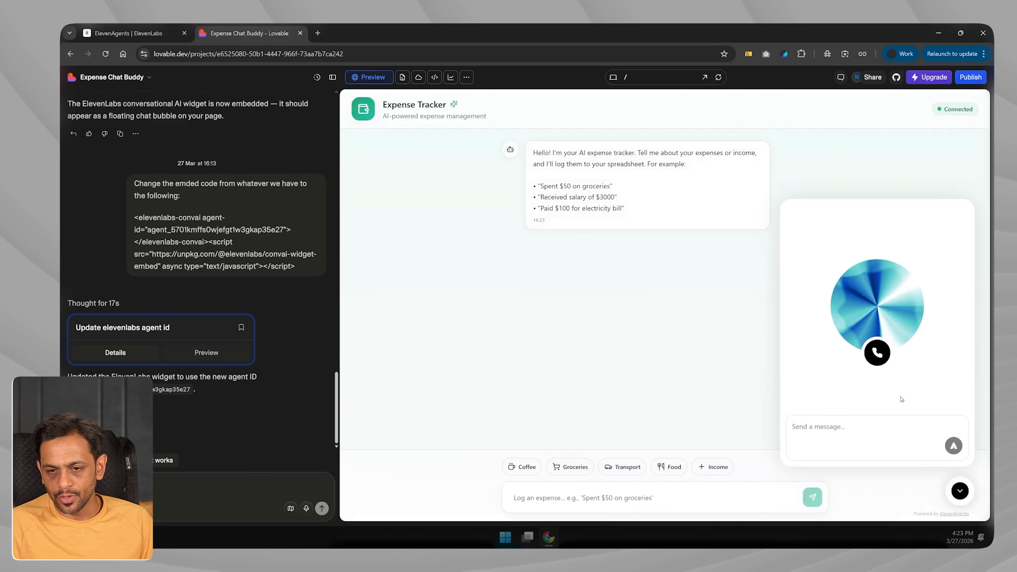
pyautogui.click(718, 76)
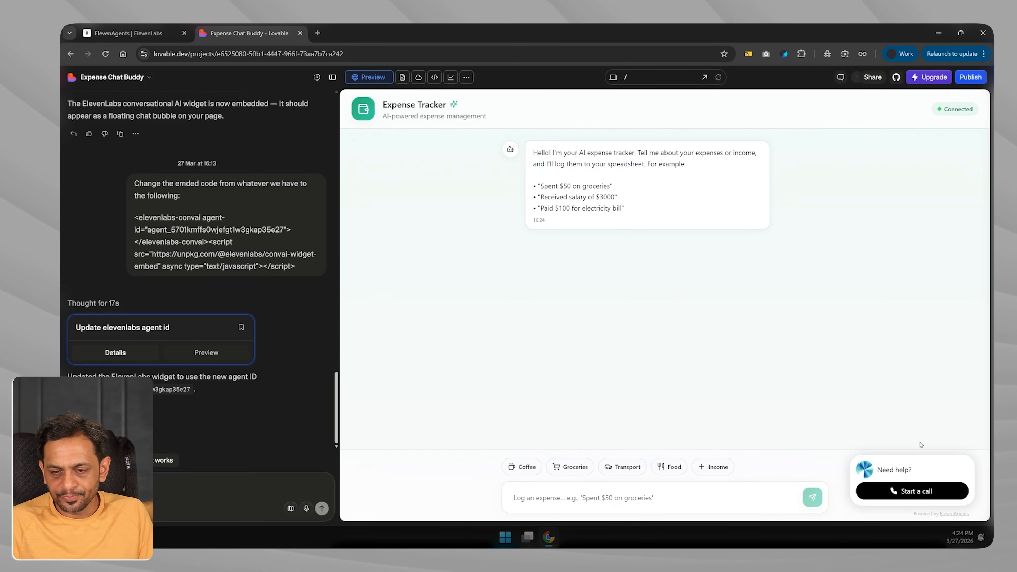
pyautogui.click(914, 492)
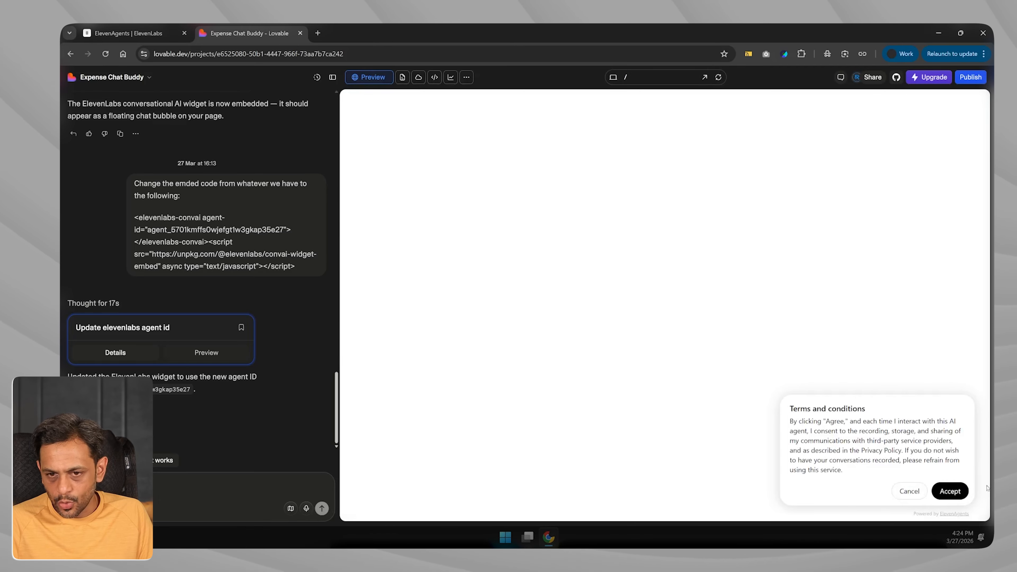
pyautogui.click(950, 491)
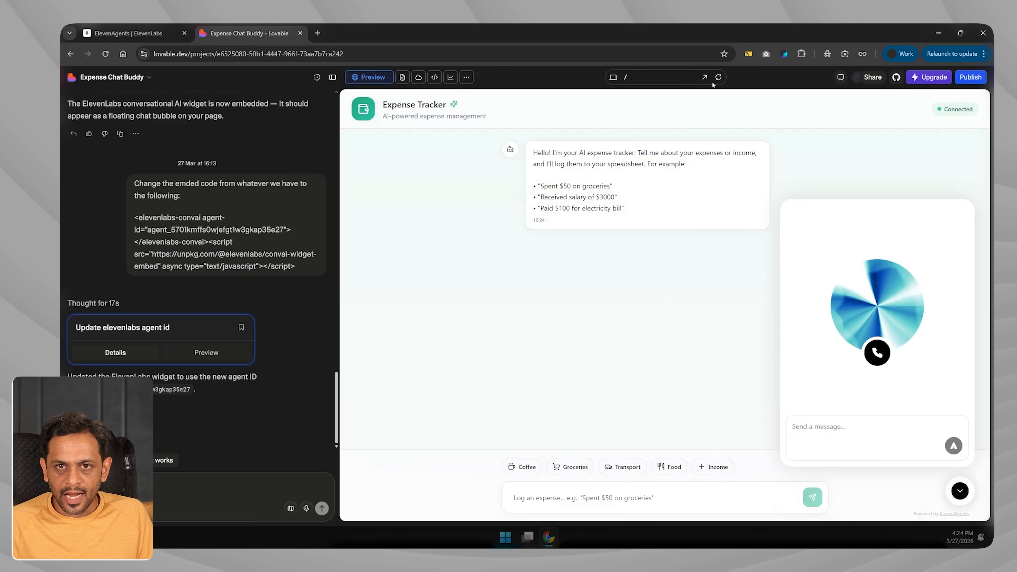
pyautogui.click(718, 77)
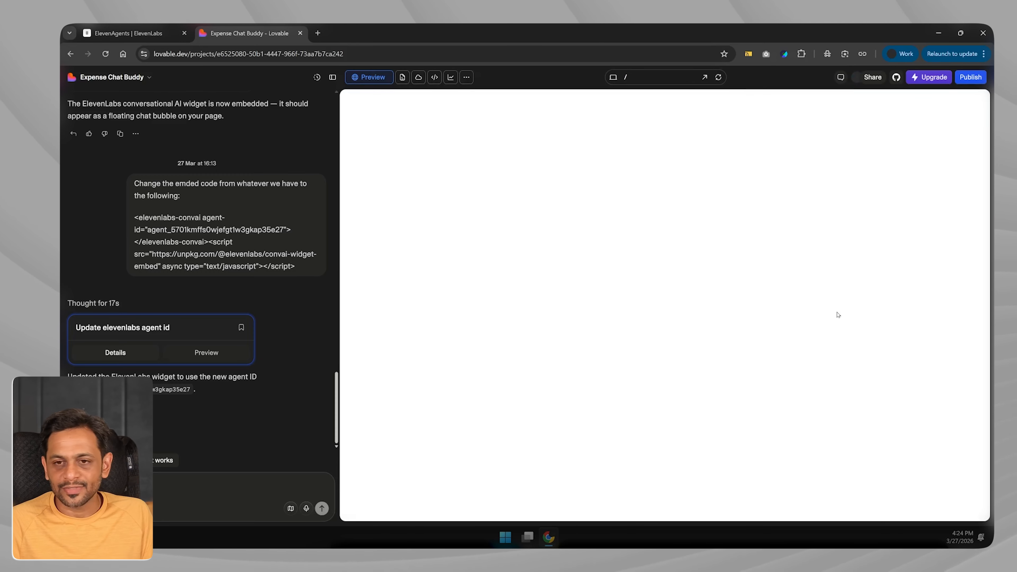
pyautogui.click(923, 489)
# Step: Switch to ElevenLabs and clear the local storage key in the widget's Terms & Conditions settings
pyautogui.click(123, 28)
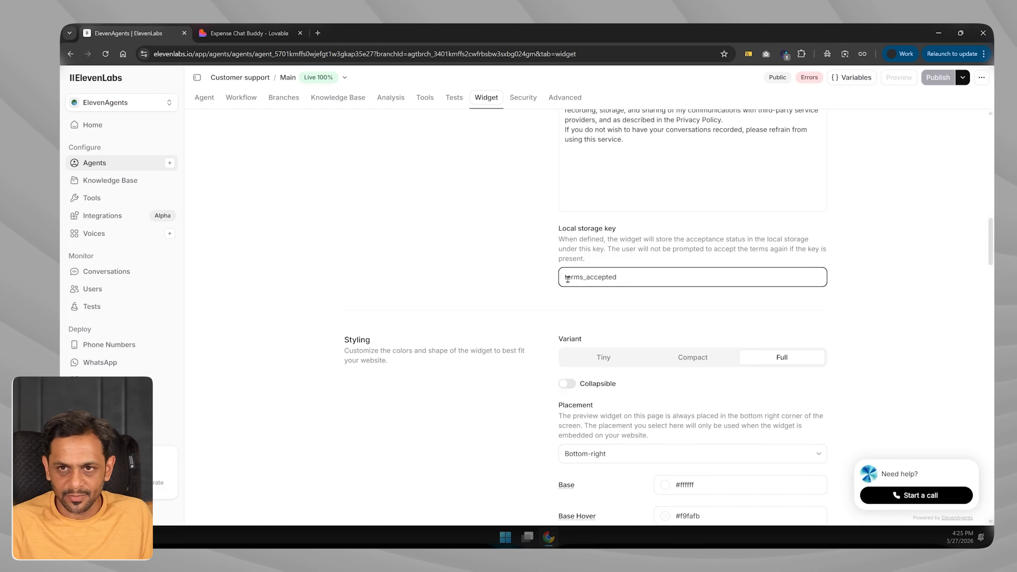
pyautogui.hotkey('ctrl', 'a')
pyautogui.press('BackSpace')
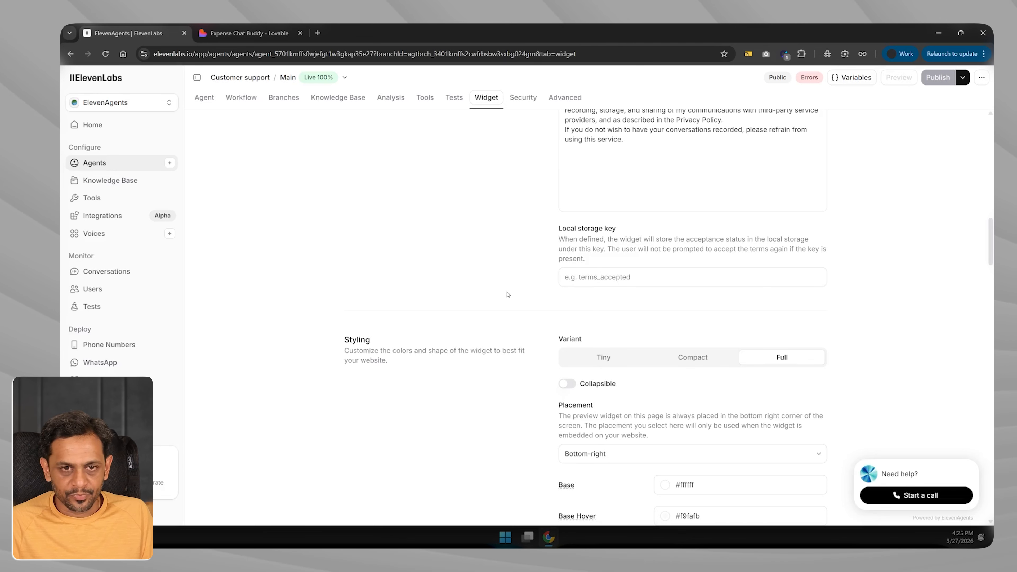
pyautogui.scroll(-2, 508, 295)
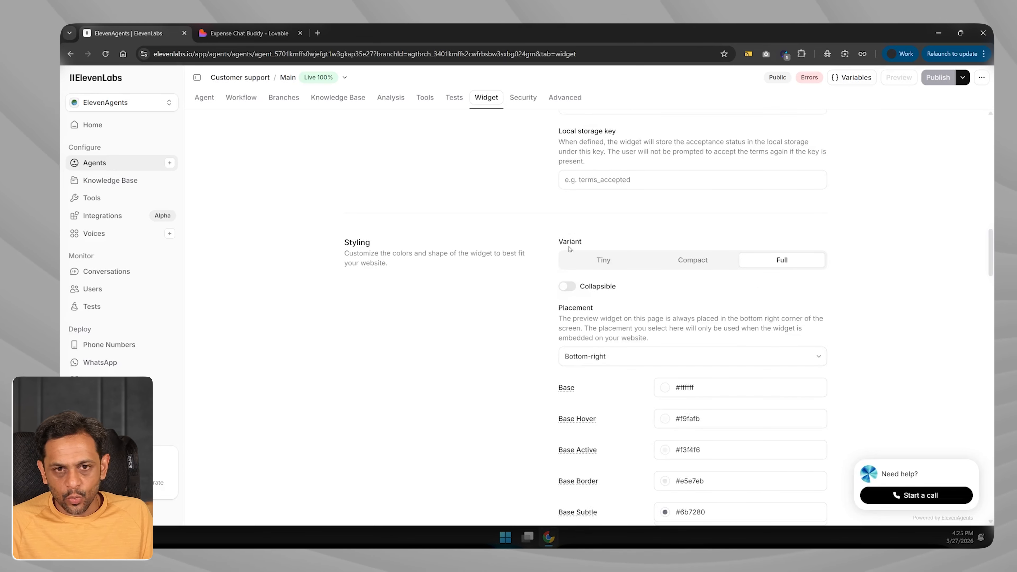
# Step: Compare the Tiny, Compact and Full variants in the widget's Styling settings and select Tiny
pyautogui.click(576, 261)
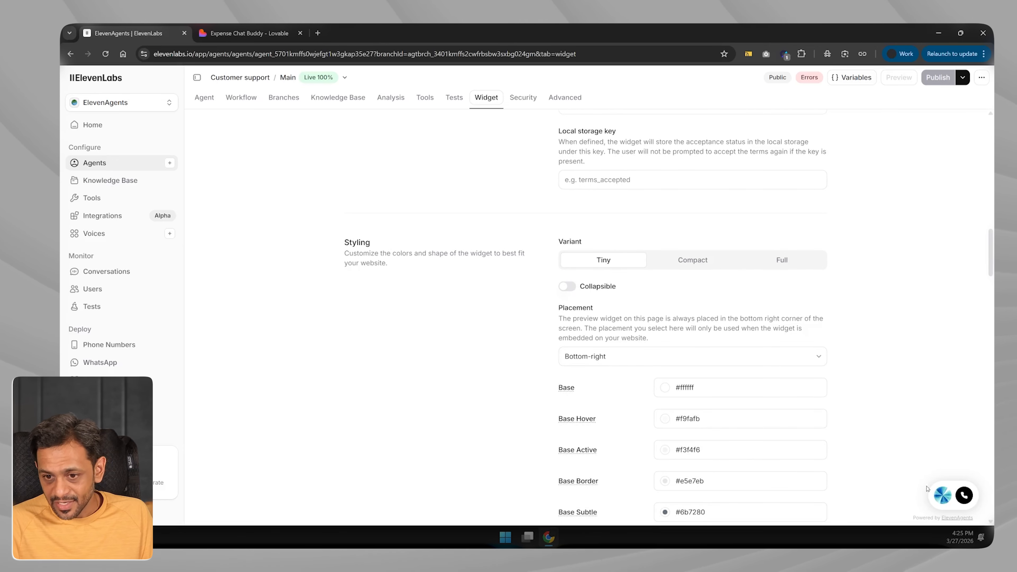
pyautogui.click(692, 261)
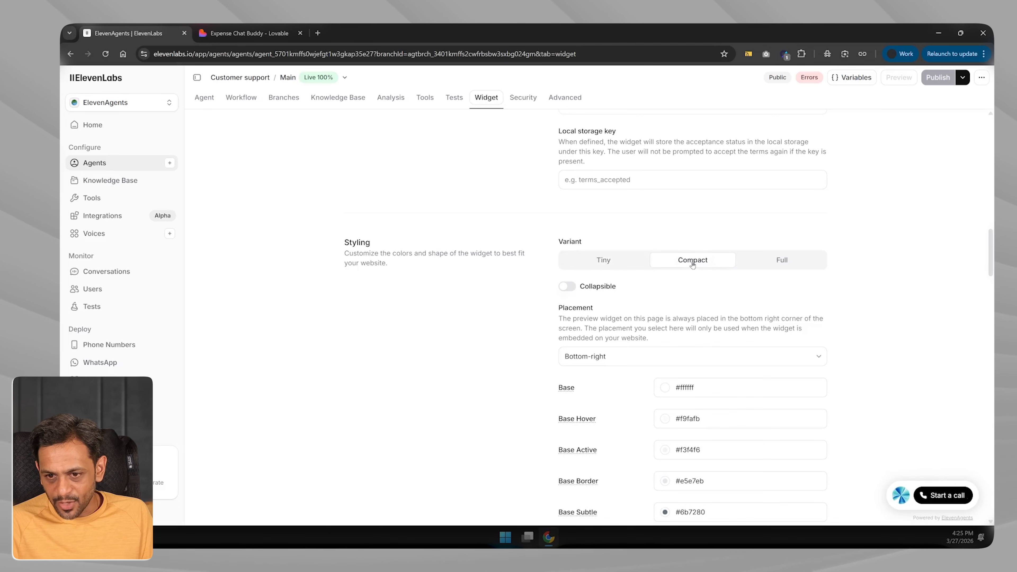
pyautogui.click(794, 266)
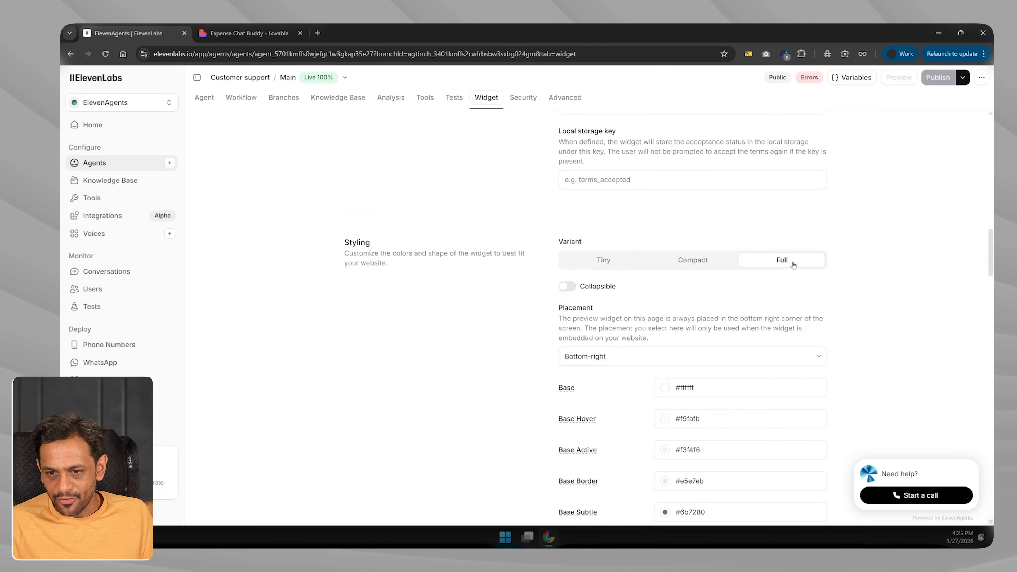
pyautogui.click(607, 261)
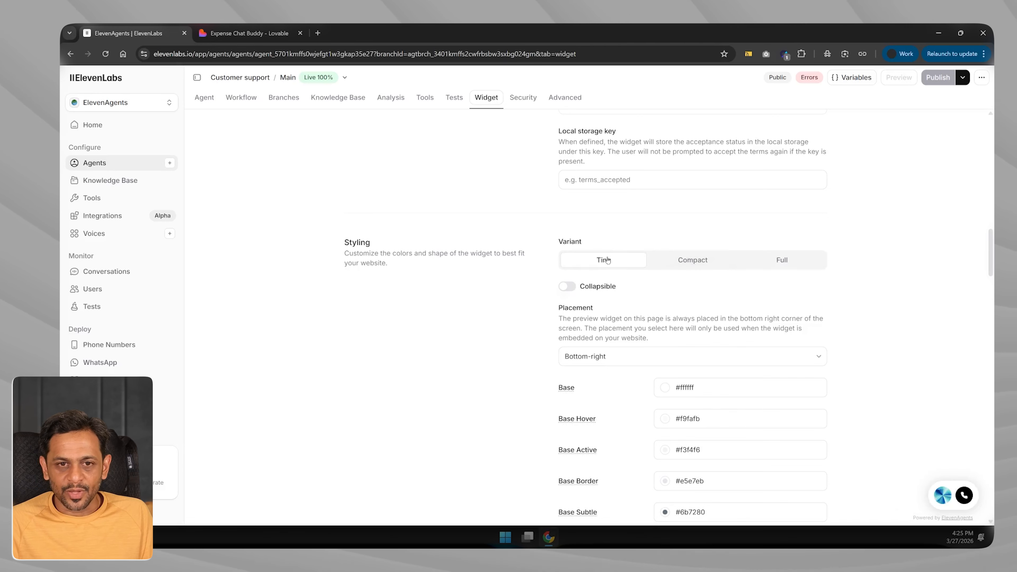
# Step: Enable Collapsible for the widget, compare it across the Compact and Full variants, and set the variant back to Tiny
pyautogui.click(568, 287)
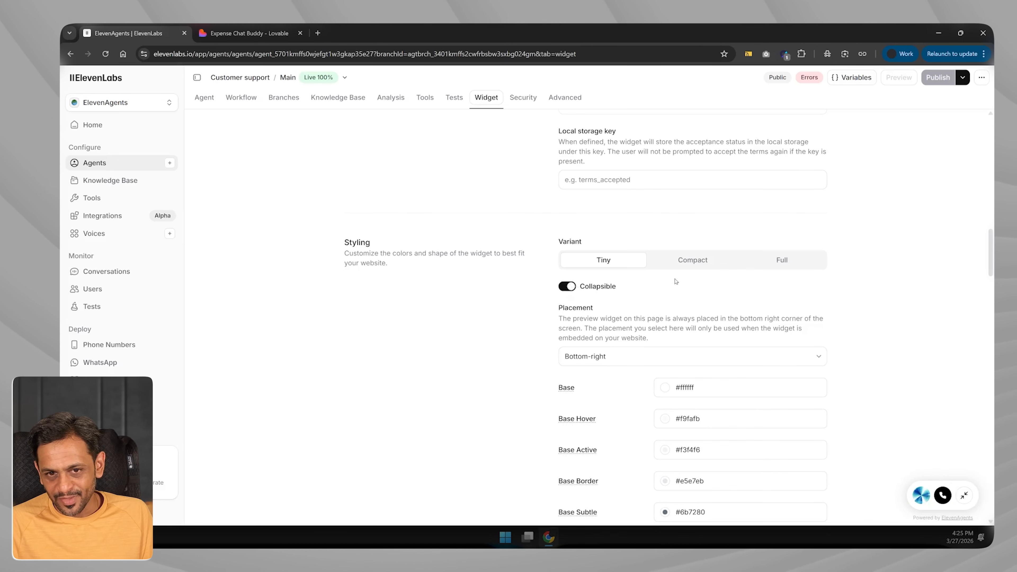
pyautogui.click(688, 261)
pyautogui.click(783, 261)
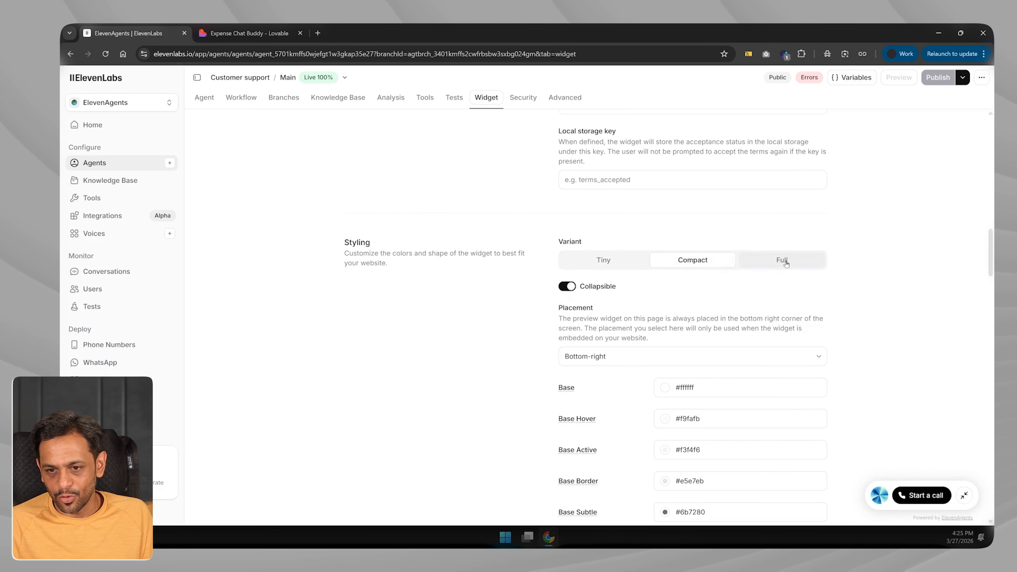
pyautogui.click(687, 264)
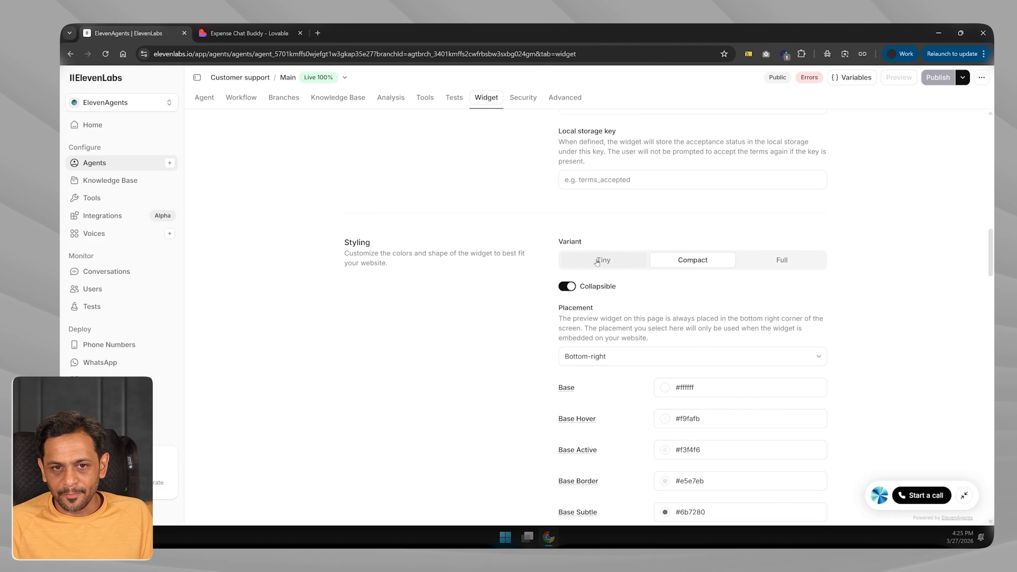
pyautogui.click(604, 262)
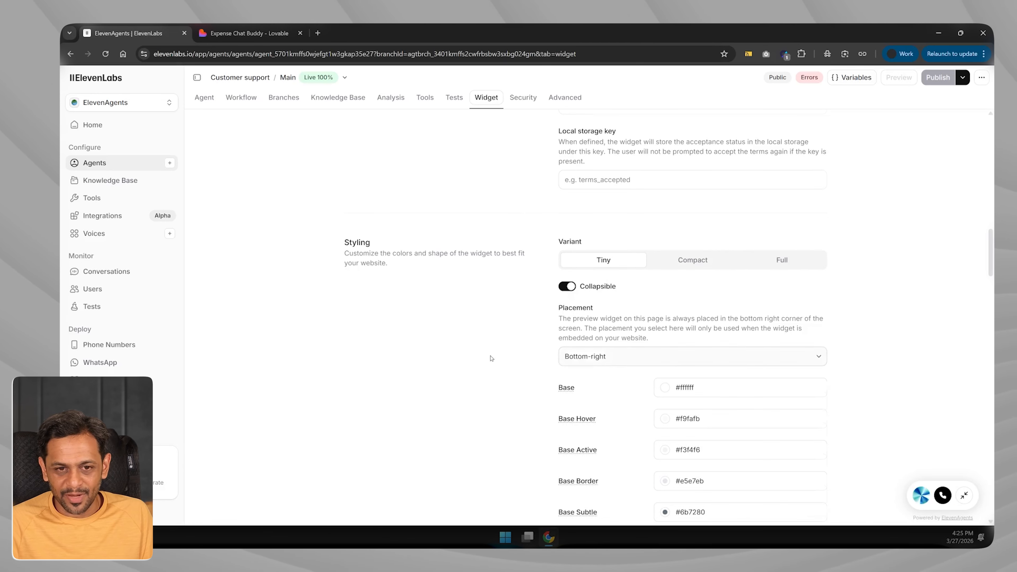
# Step: Check the widget placement options, keep Bottom-right, and review the colour and radius styling settings
pyautogui.scroll(-2, 589, 256)
pyautogui.click(589, 259)
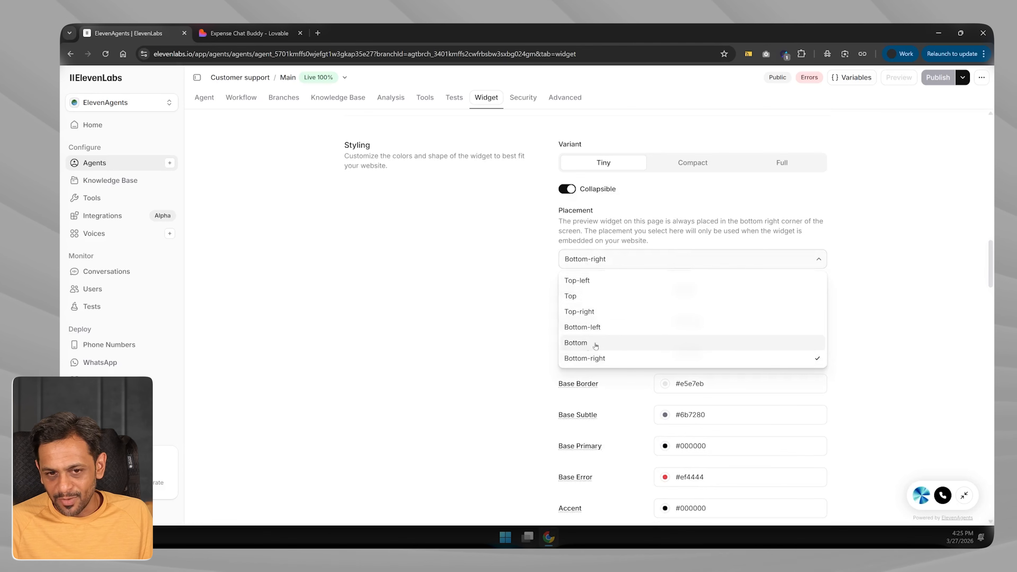
pyautogui.click(585, 358)
pyautogui.scroll(-3, 480, 316)
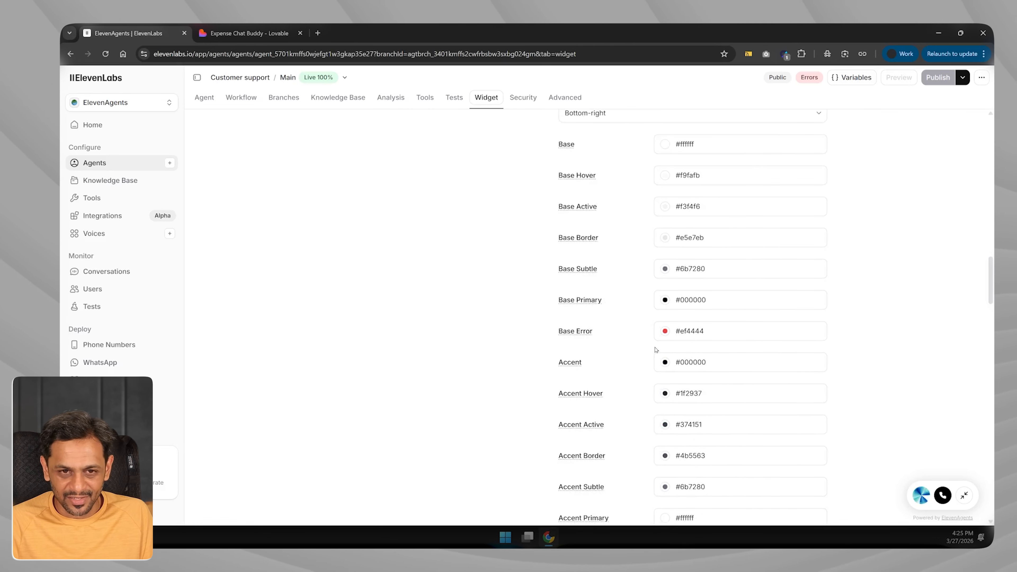
pyautogui.scroll(-6, 651, 347)
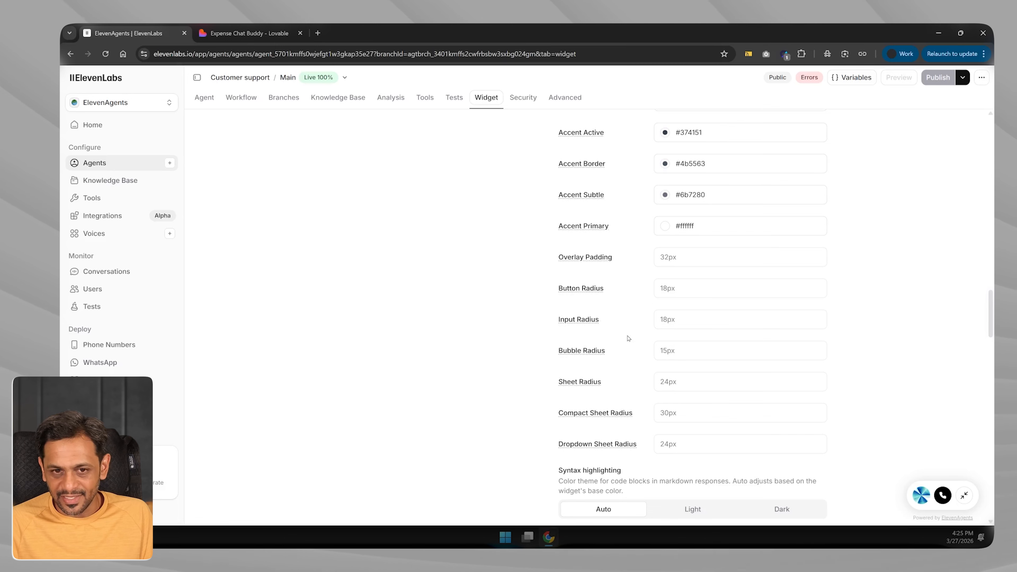
pyautogui.scroll(-4, 628, 346)
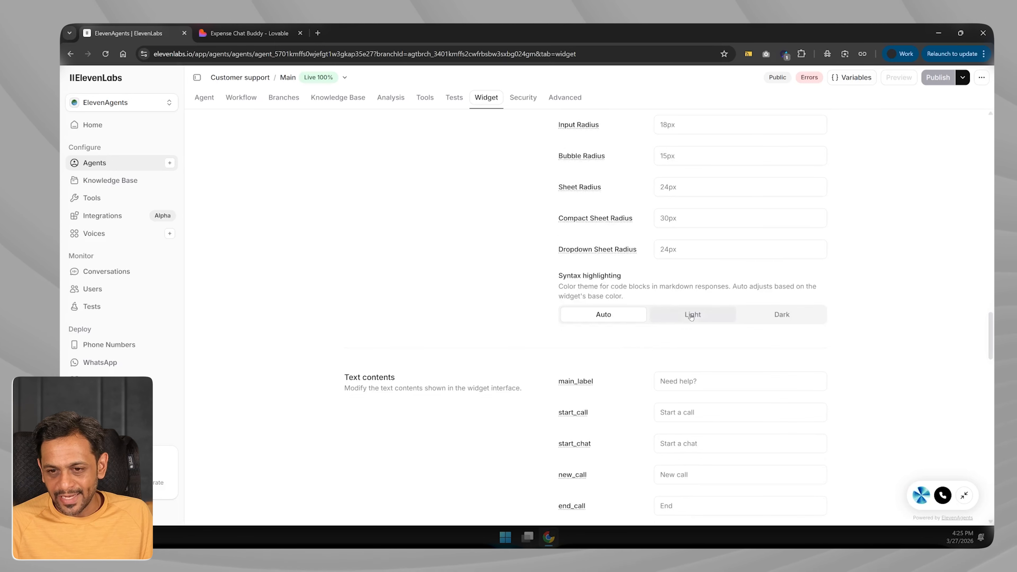
# Step: Try the Light and Dark syntax highlighting themes and return the setting to Auto
pyautogui.click(691, 316)
pyautogui.click(761, 315)
pyautogui.click(624, 317)
# Step: Switch to the Lovable app preview and accept the widget's terms and conditions
pyautogui.scroll(-3, 400, 317)
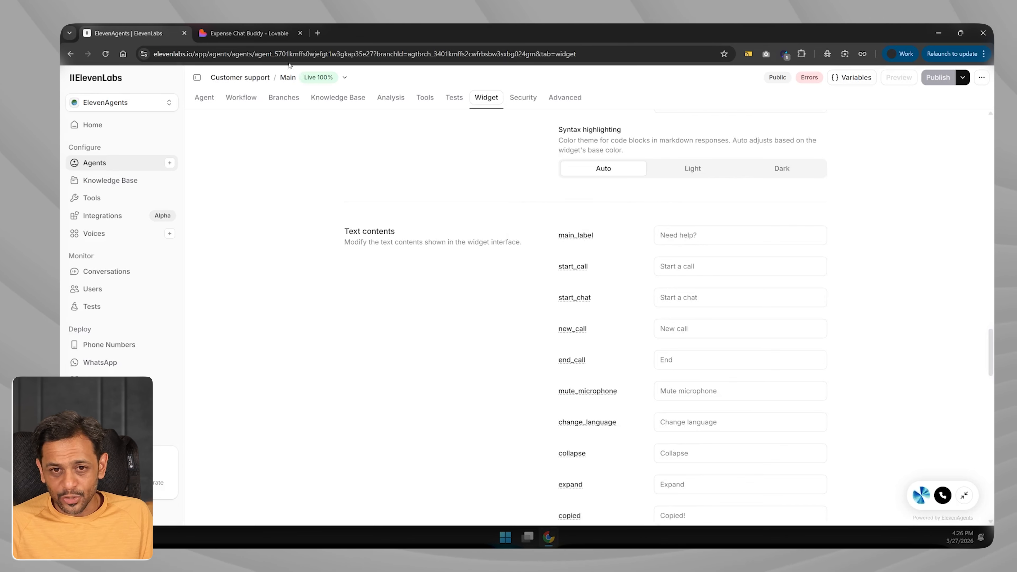
pyautogui.click(248, 33)
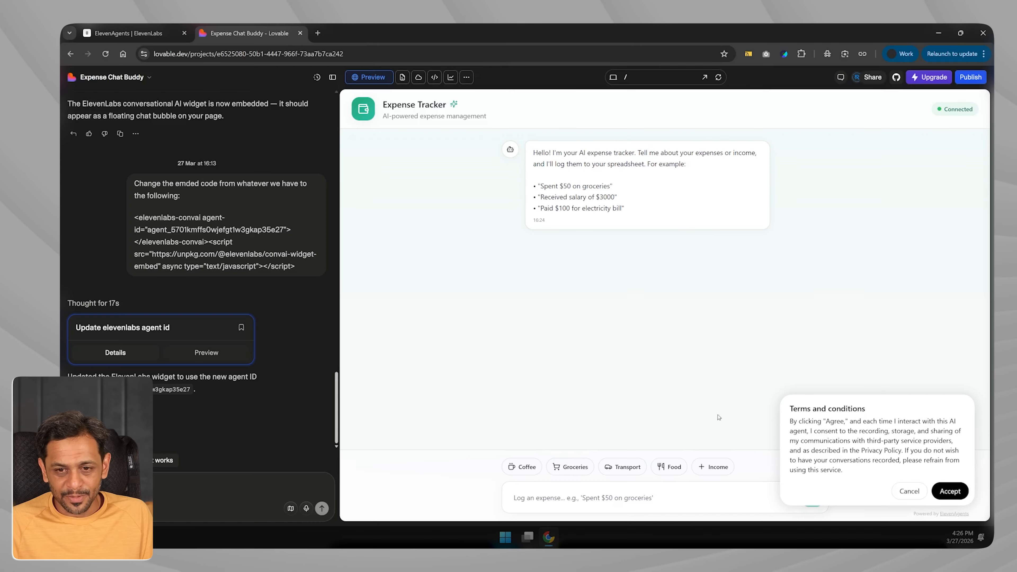
pyautogui.click(949, 491)
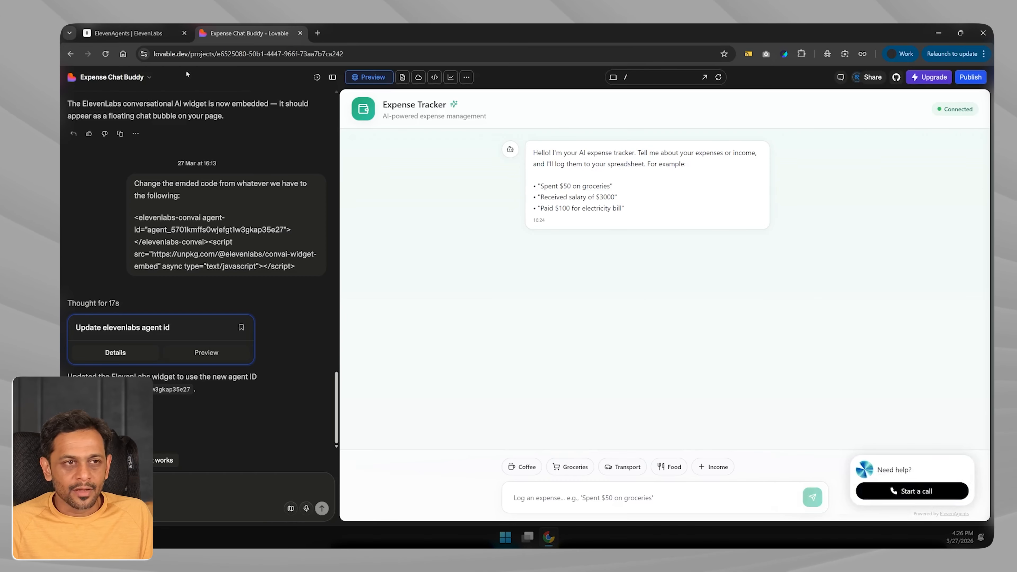
# Step: Return to ElevenLabs, look through the widget's text contents, and set the shareable page description to "Testing with the team"
pyautogui.click(128, 33)
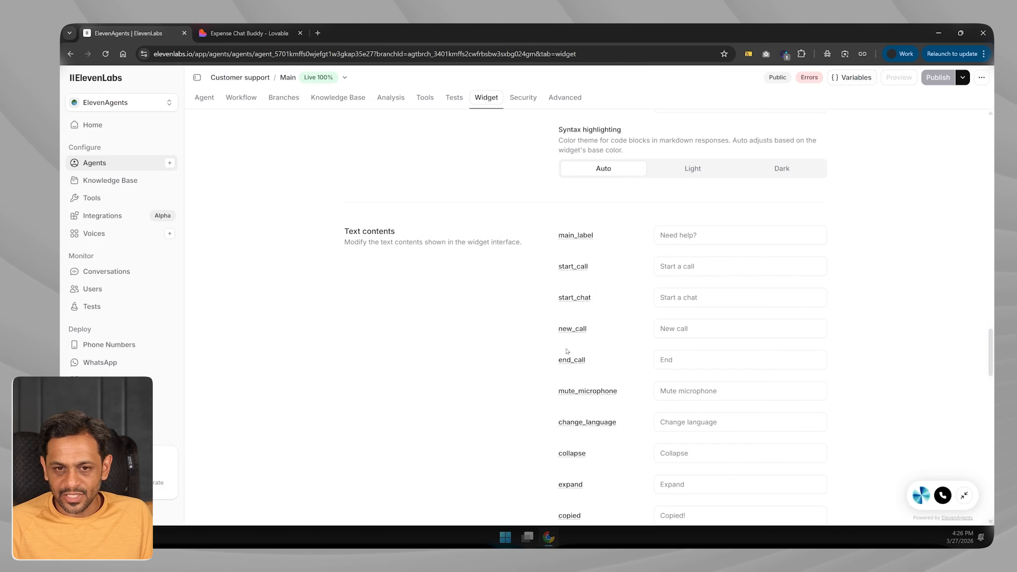
pyautogui.scroll(-2, 608, 339)
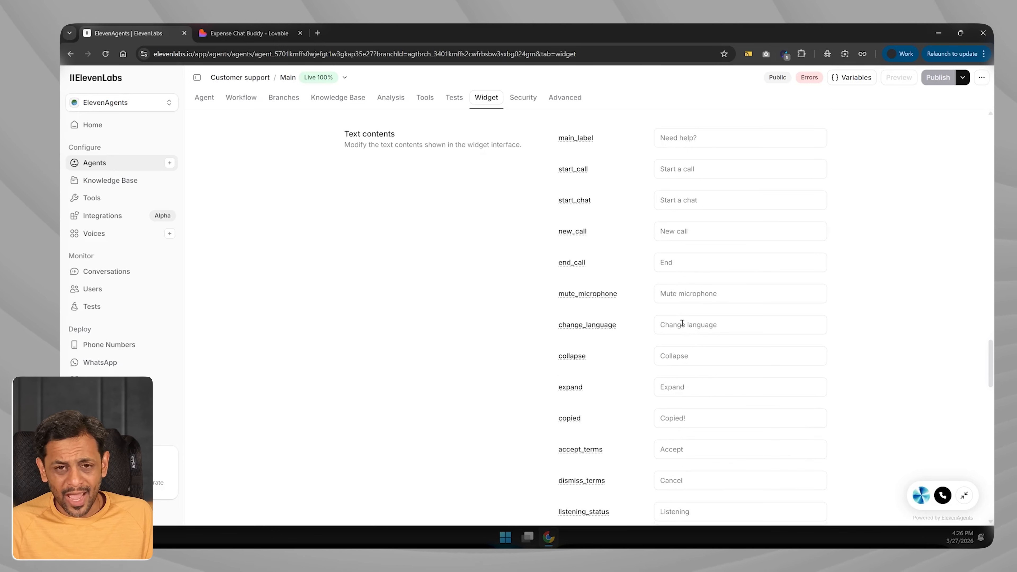
pyautogui.scroll(-9, 686, 348)
pyautogui.scroll(-7, 687, 349)
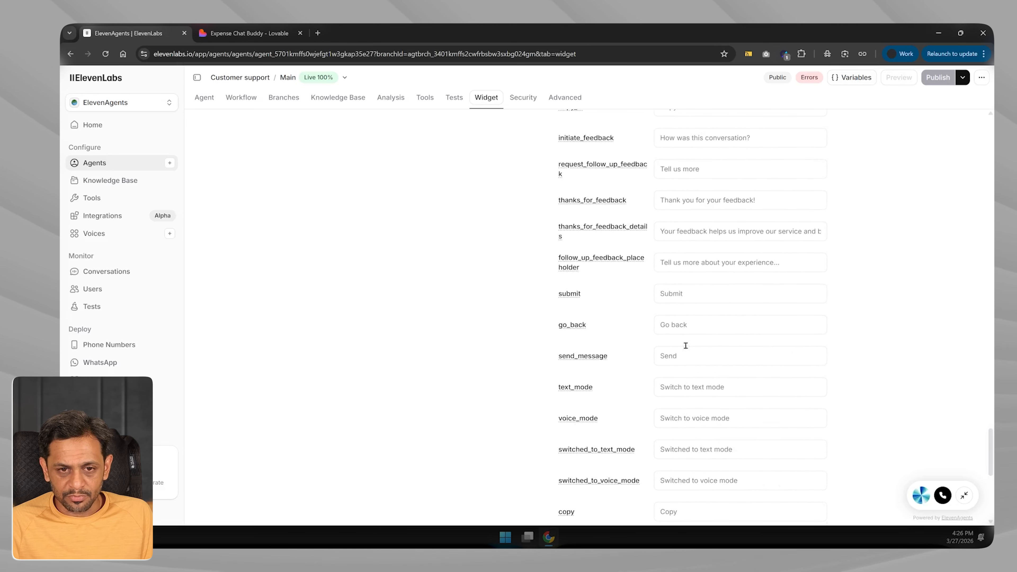
pyautogui.scroll(-7, 680, 390)
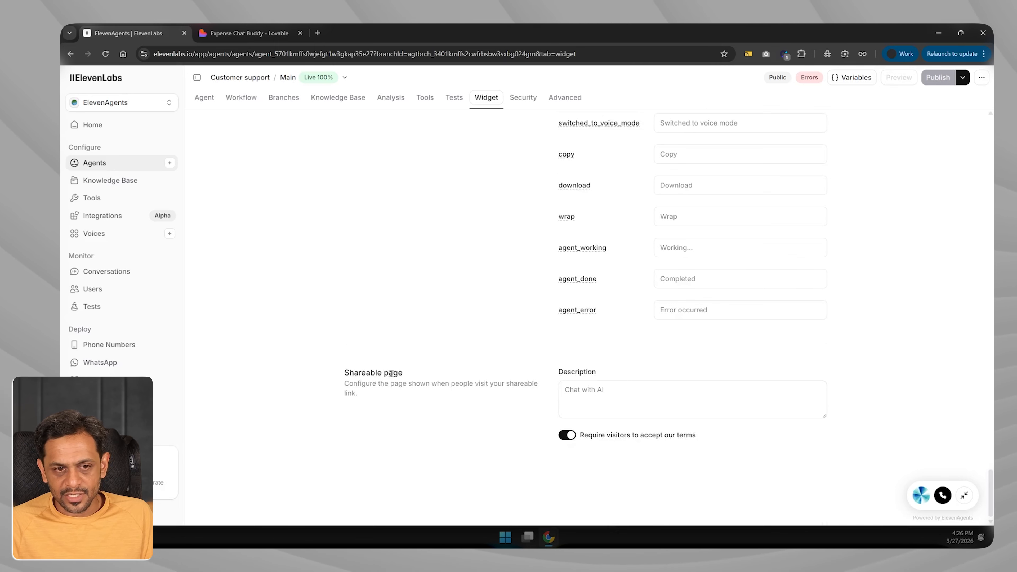
pyautogui.click(599, 401)
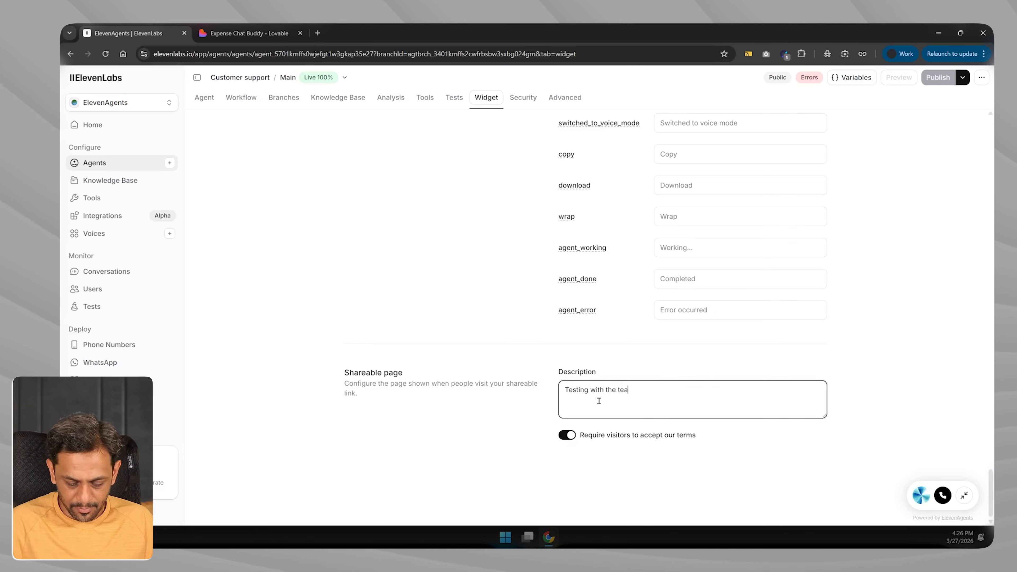
pyautogui.click(502, 427)
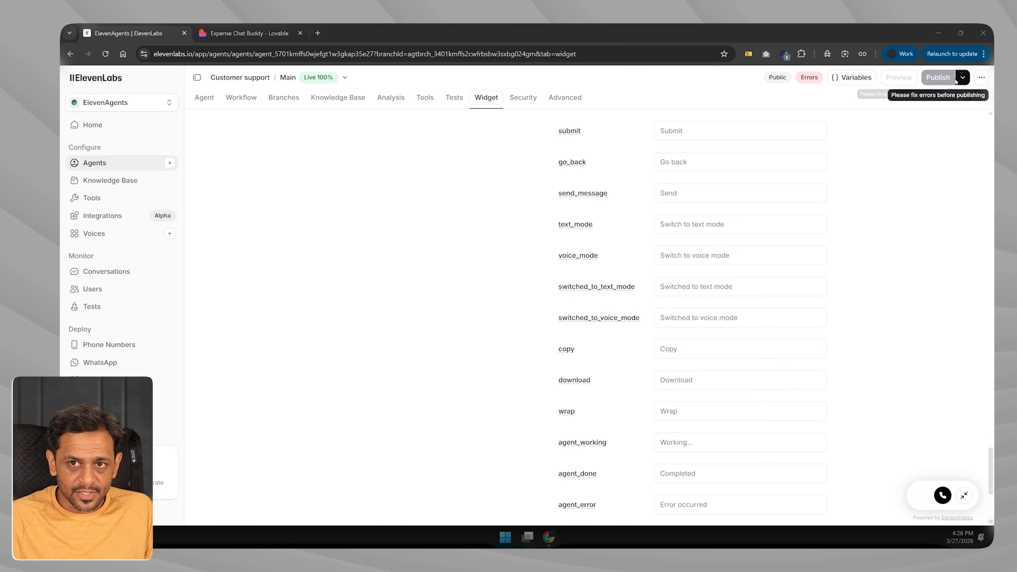
# Step: Copy the agent's deployment prompt for Lovable from ElevenLabs and paste it into the Lovable project chat
pyautogui.click(980, 78)
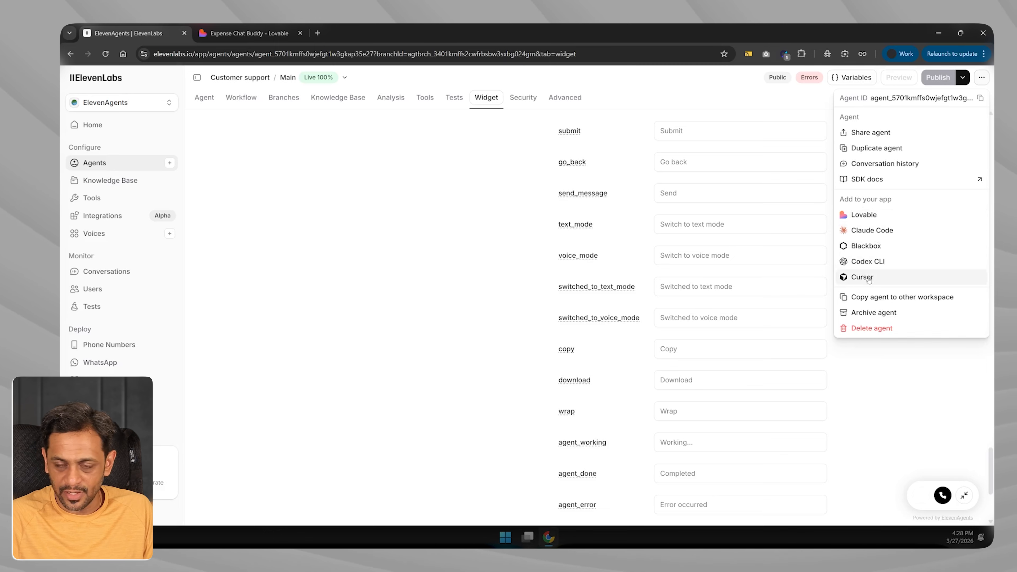
pyautogui.click(863, 216)
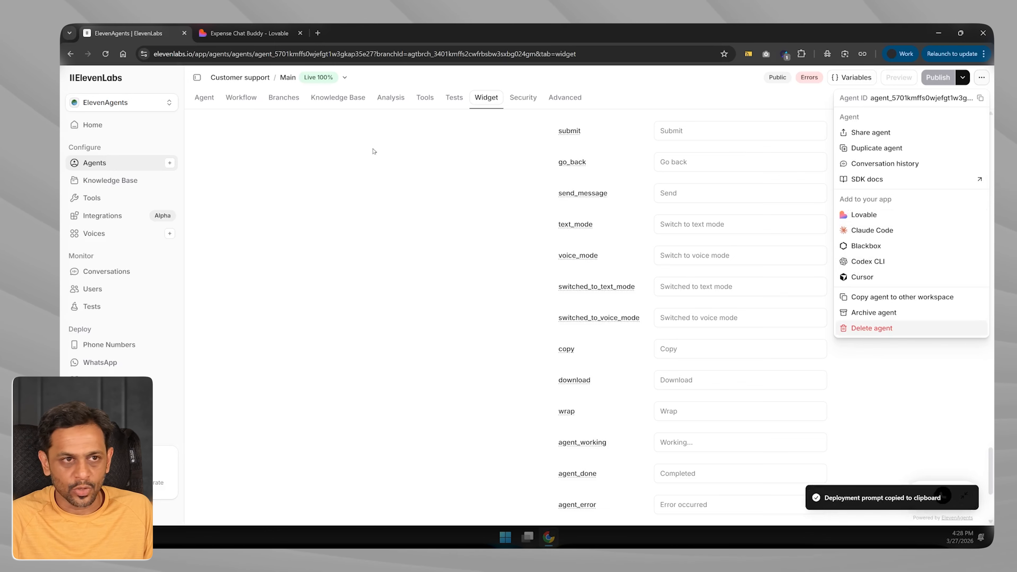
pyautogui.click(215, 28)
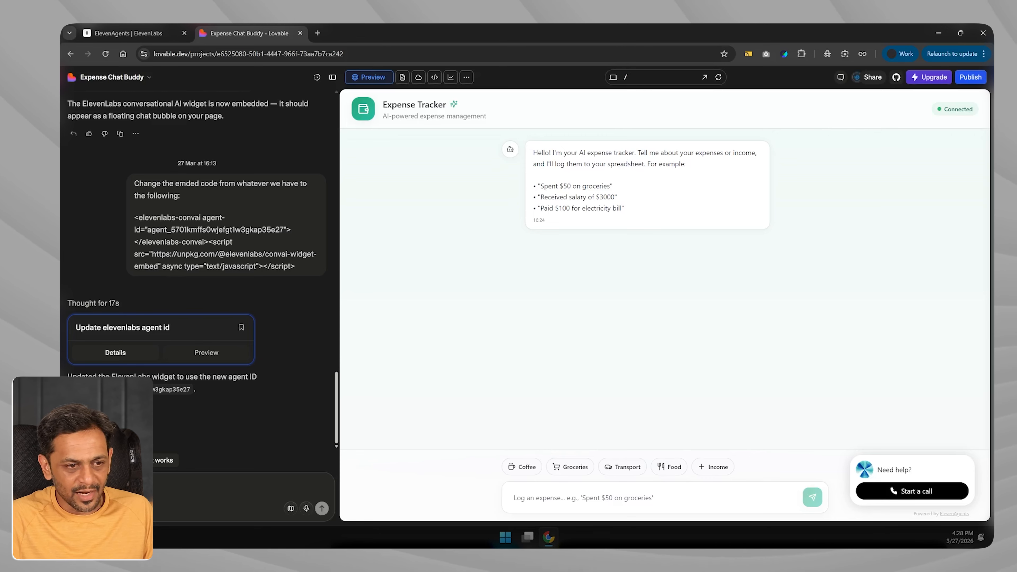
pyautogui.hotkey('ctrl', 'v')
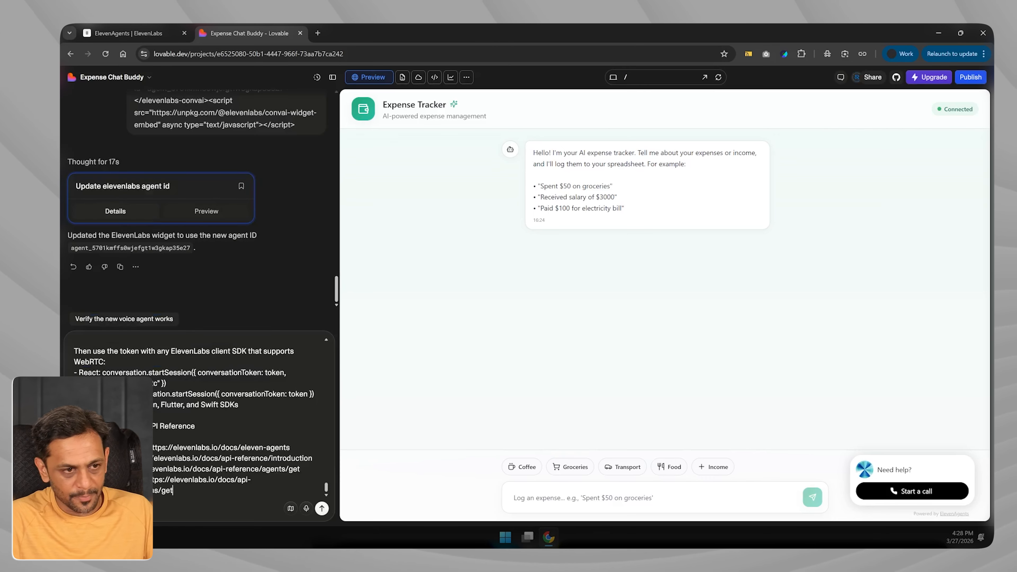
# Step: Create a new Google Docs document through docs.new and paste the deployment prompt into it
pyautogui.click(314, 34)
pyautogui.write('docs.new')
pyautogui.press('Return')
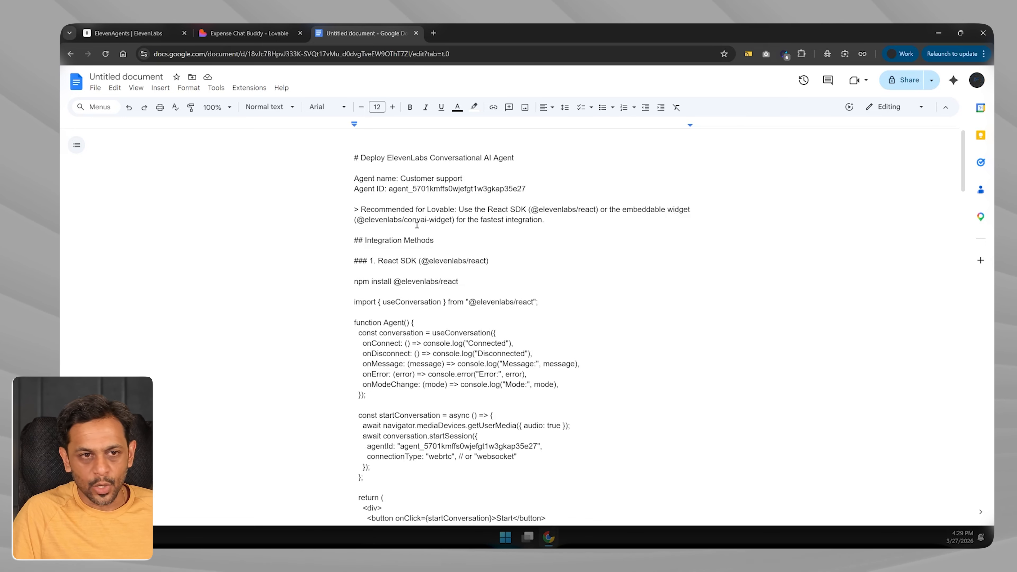
# Step: Read through the deployment prompt's integration methods, from the React SDK to WebRTC and the documentation links
pyautogui.scroll(-8, 430, 261)
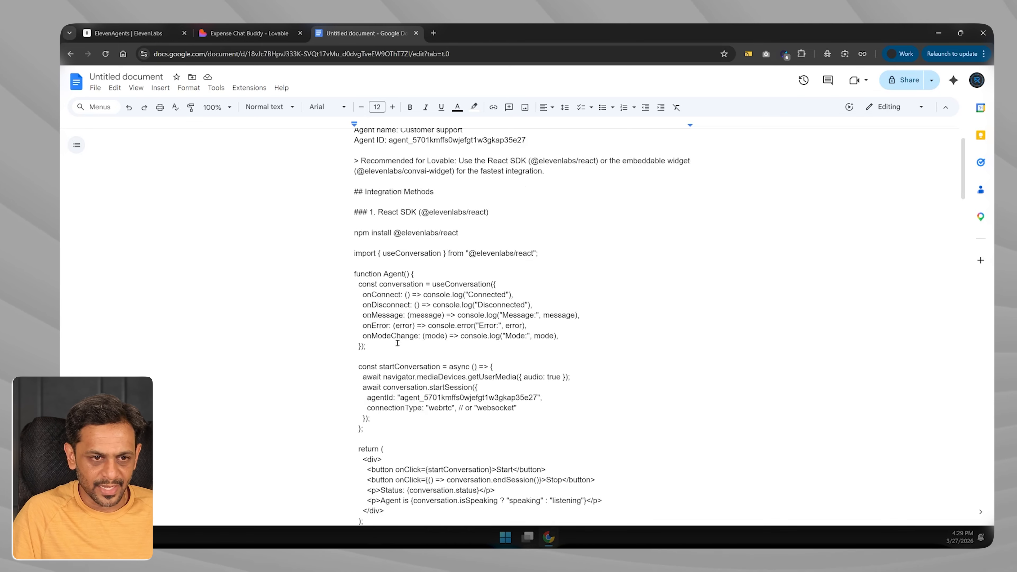
pyautogui.scroll(-6, 412, 363)
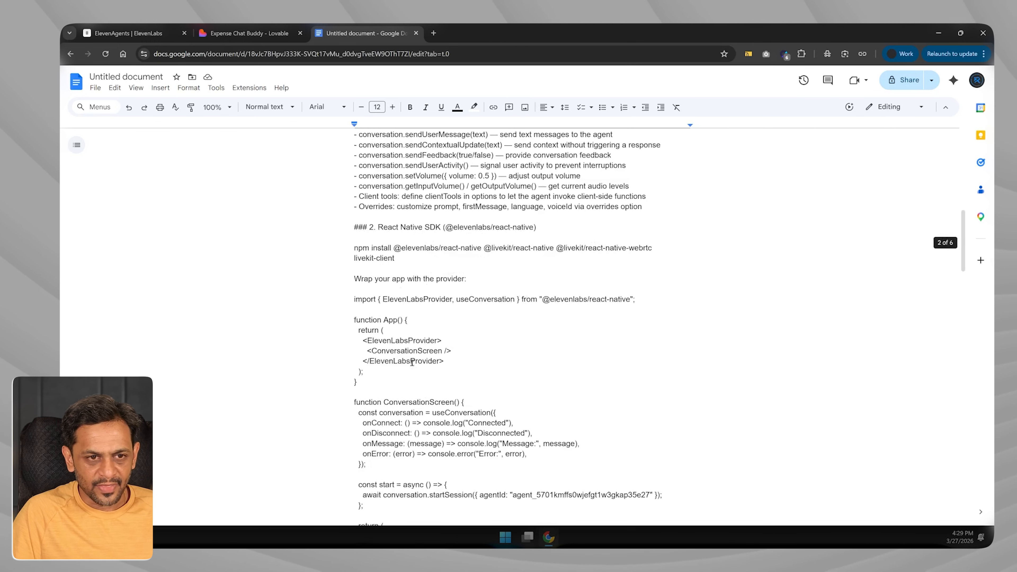
pyautogui.scroll(1, 379, 212)
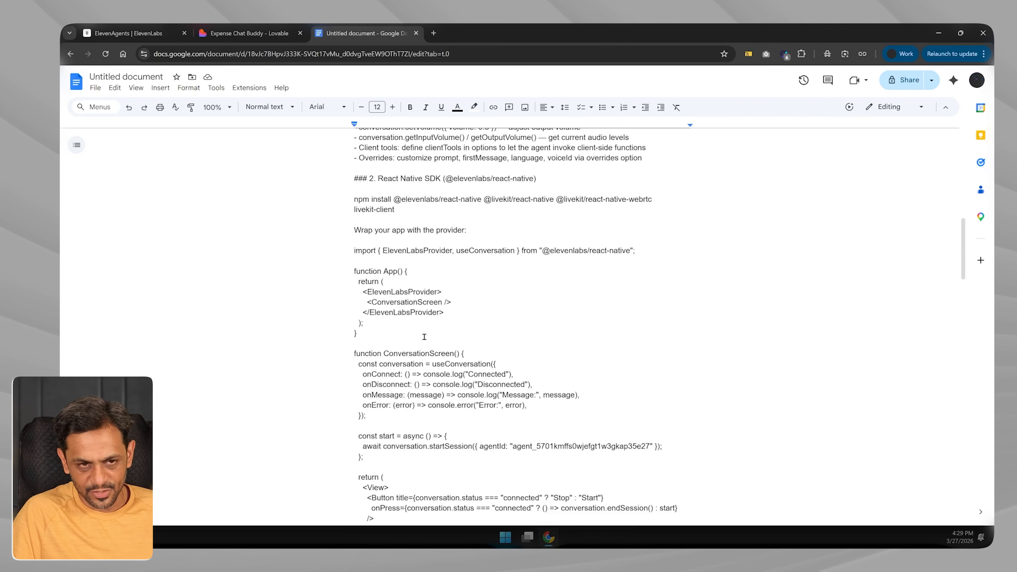
pyautogui.scroll(-15, 409, 342)
pyautogui.scroll(2, 417, 321)
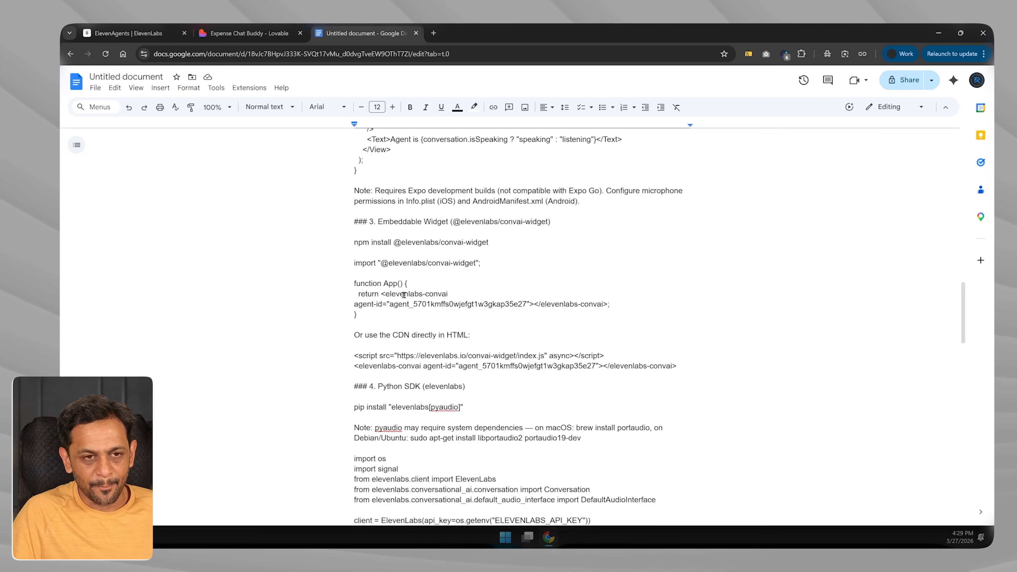
pyautogui.scroll(-3, 430, 294)
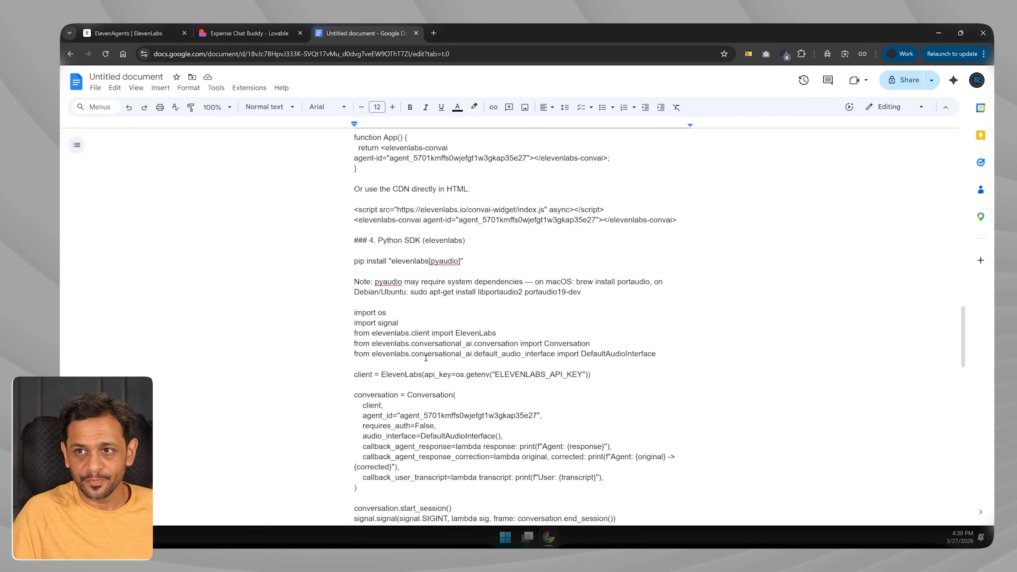
pyautogui.scroll(-6, 427, 364)
pyautogui.scroll(-3, 429, 373)
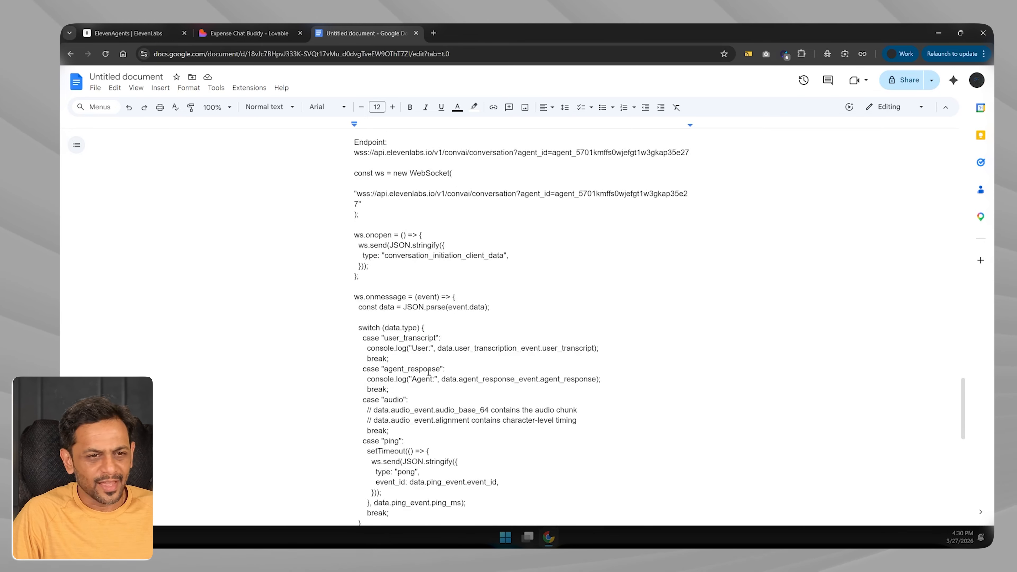
pyautogui.scroll(-8, 429, 373)
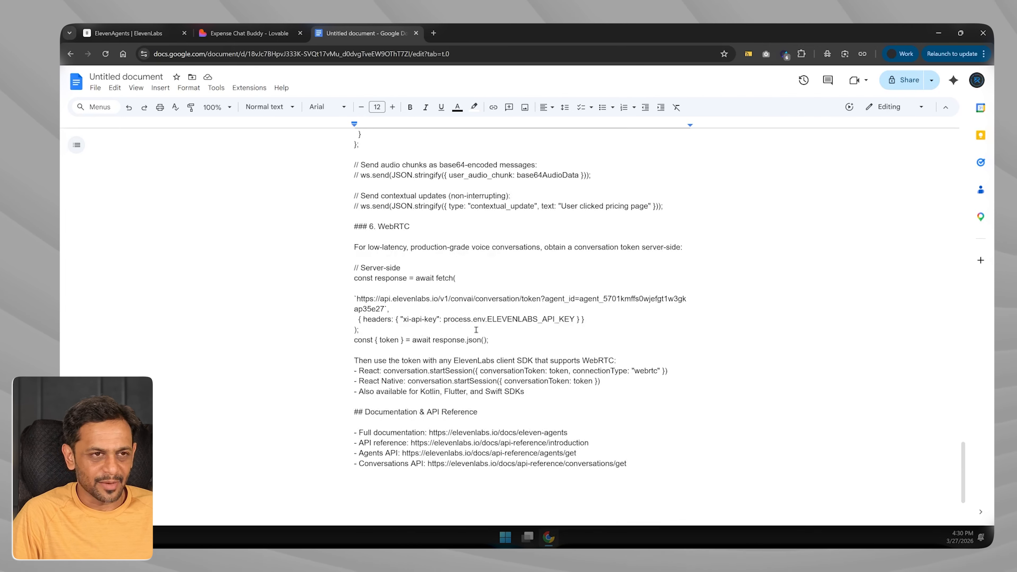
# Step: Close the Google Docs document and return to the widget's Shareable page settings in ElevenLabs
pyautogui.click(416, 33)
pyautogui.hotkey('ctrl', 'pageup')
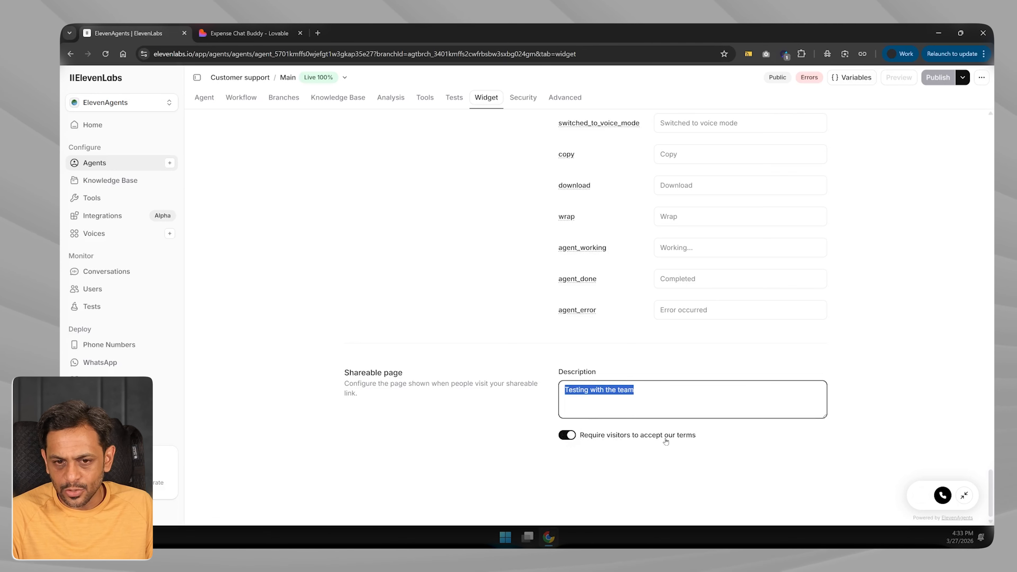
pyautogui.click(659, 458)
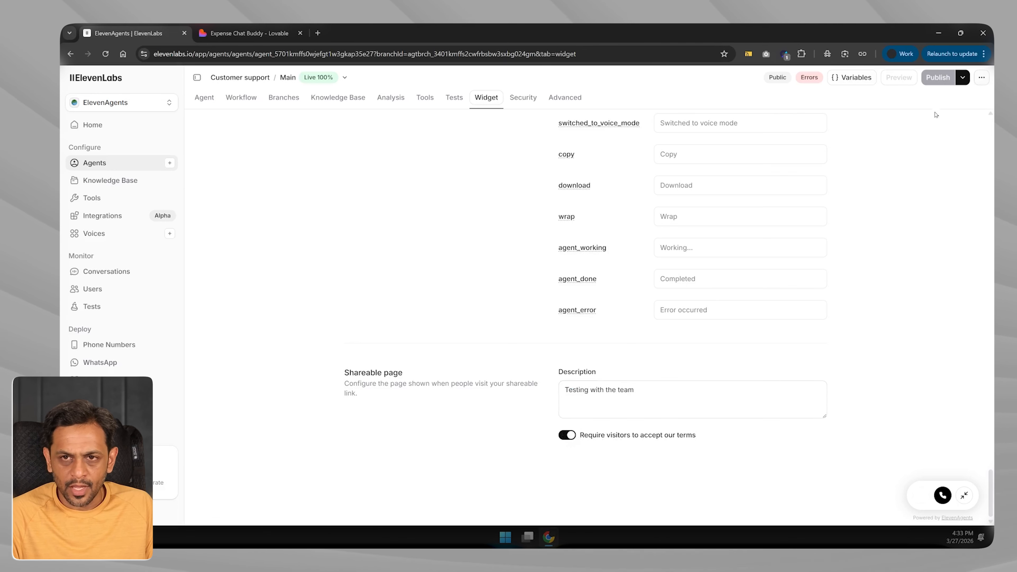
# Step: Copy the Customer support agent's shareable link, open it in a new incognito window and accept all cookies
pyautogui.click(962, 80)
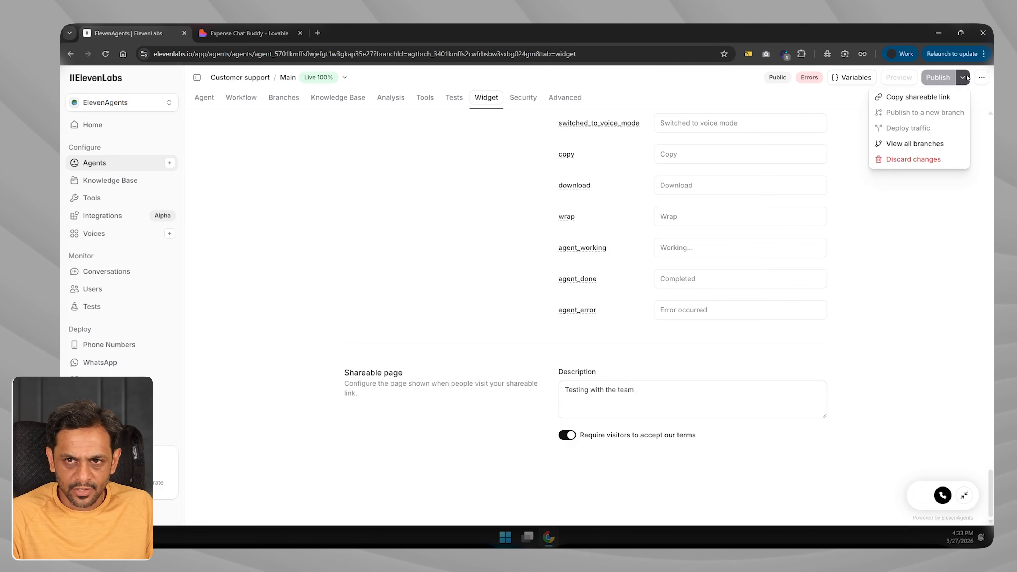
pyautogui.click(900, 97)
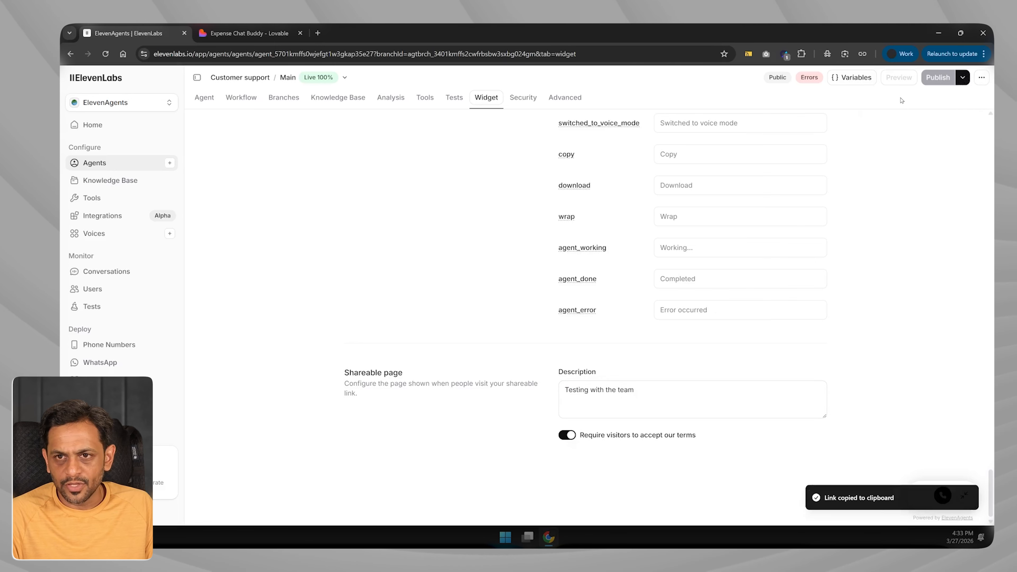
pyautogui.click(975, 54)
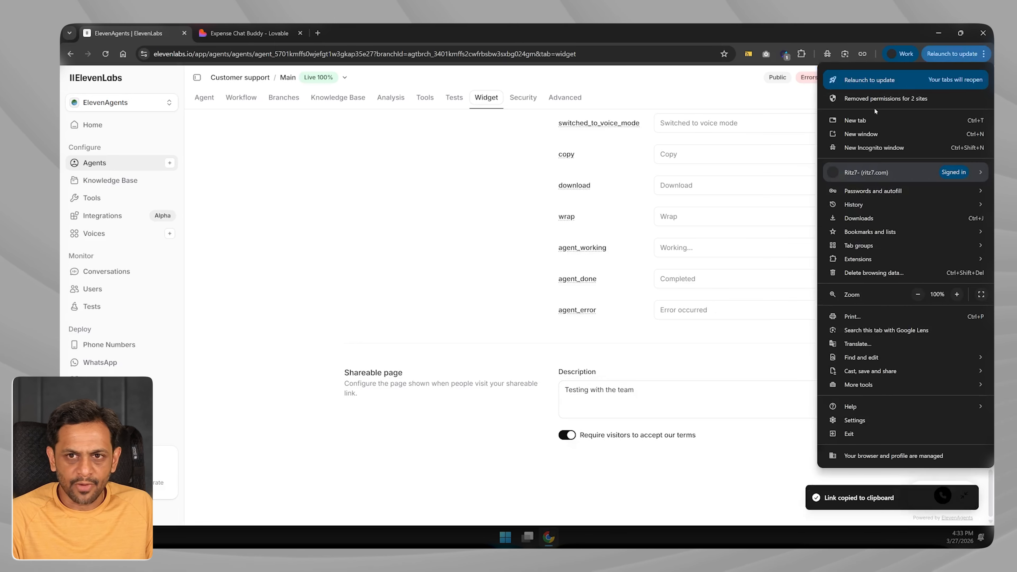
pyautogui.click(874, 148)
pyautogui.hotkey('ctrl', 'v')
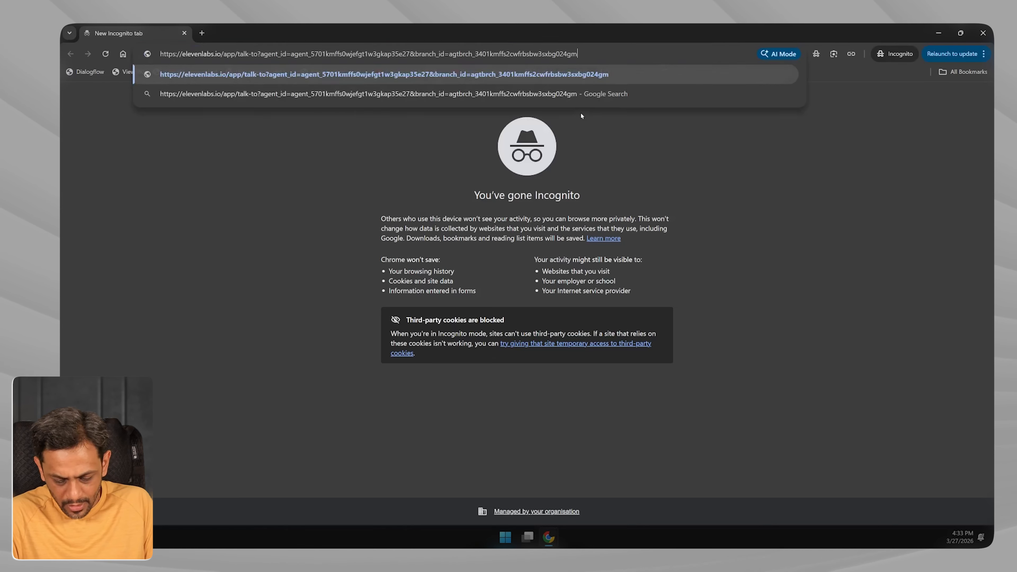
pyautogui.press('Return')
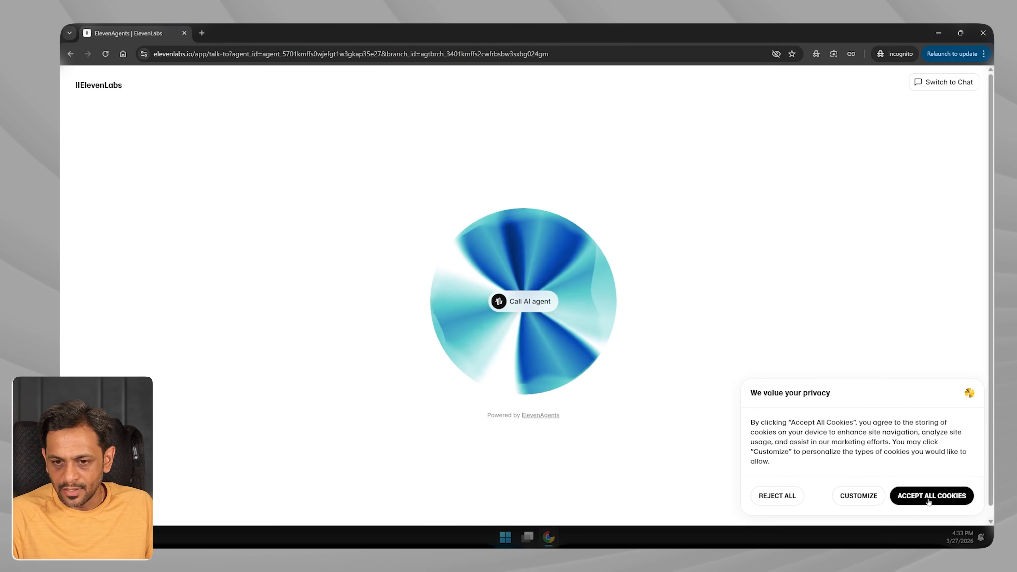
pyautogui.click(937, 497)
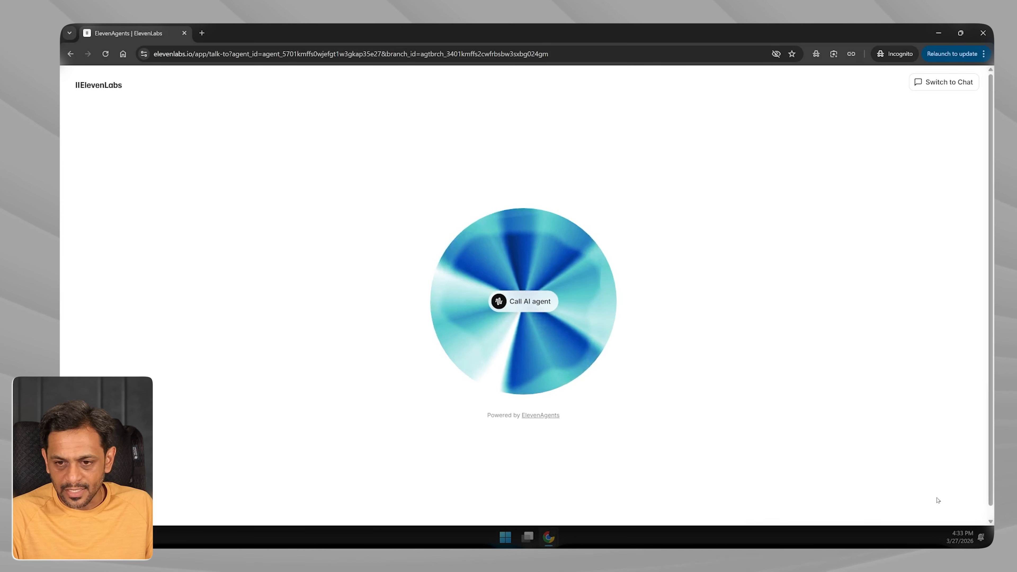
# Step: Start a test call with the AI agent on the shareable page, end it and close the incognito window
pyautogui.click(520, 304)
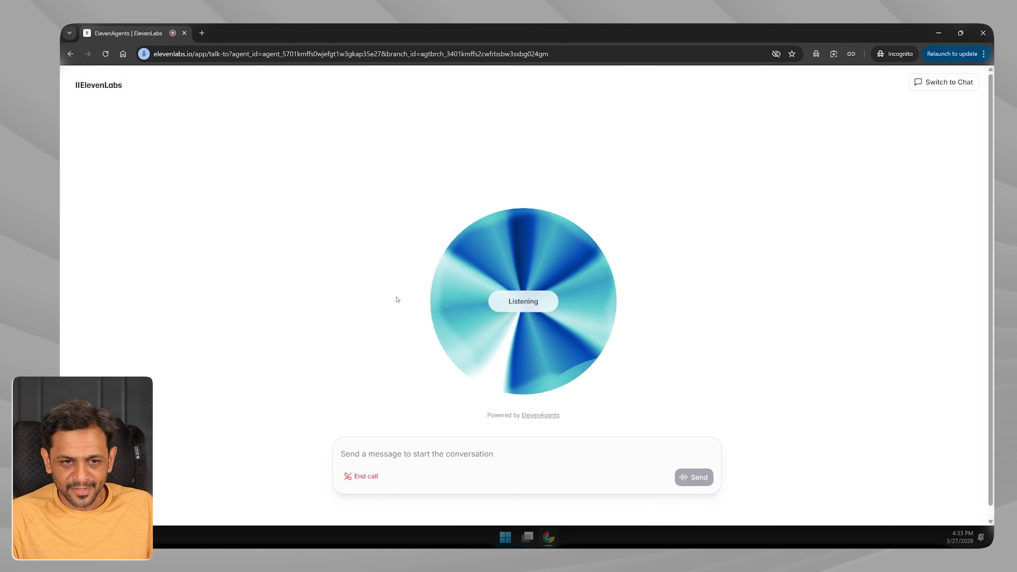
pyautogui.click(365, 477)
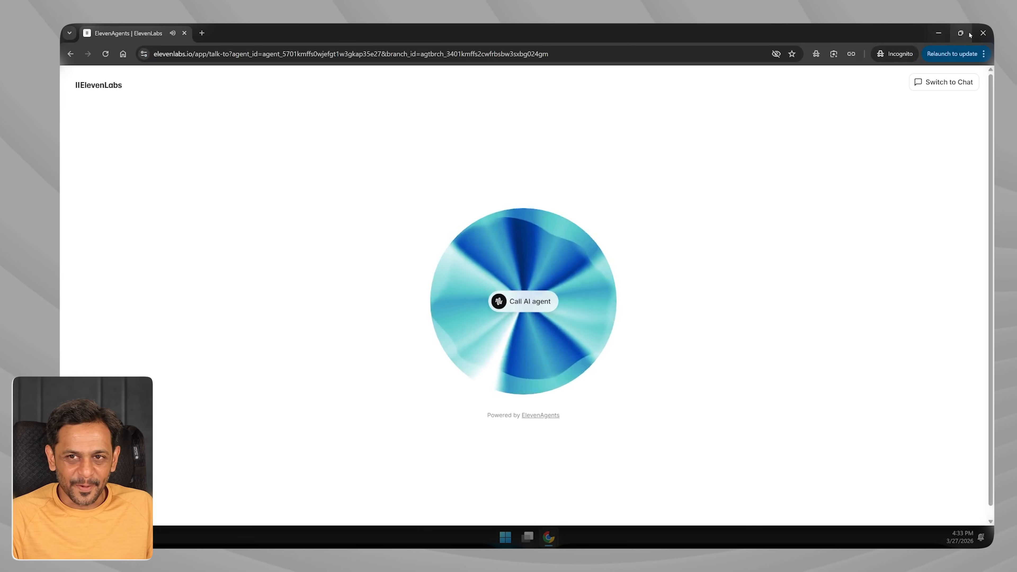
pyautogui.click(983, 32)
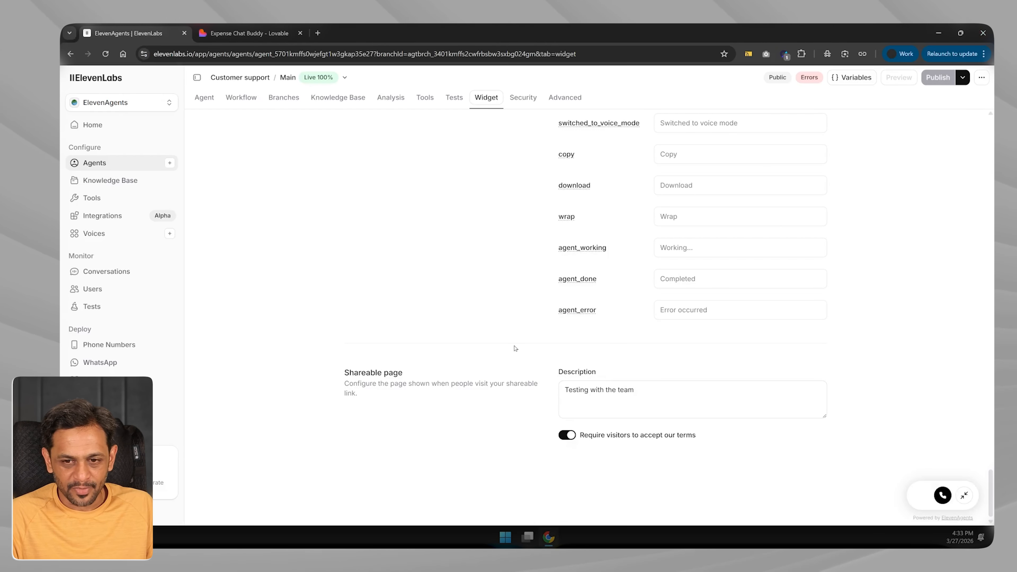
# Step: Switch to the Lovable project and clear the unsent deployment prompt from its chat
pyautogui.scroll(6, 685, 348)
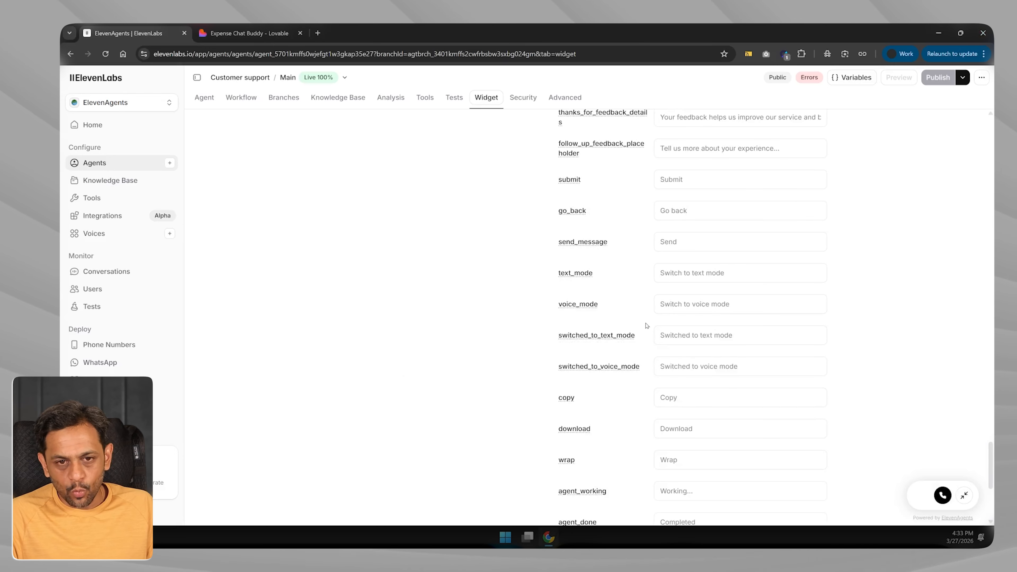
pyautogui.scroll(6, 646, 326)
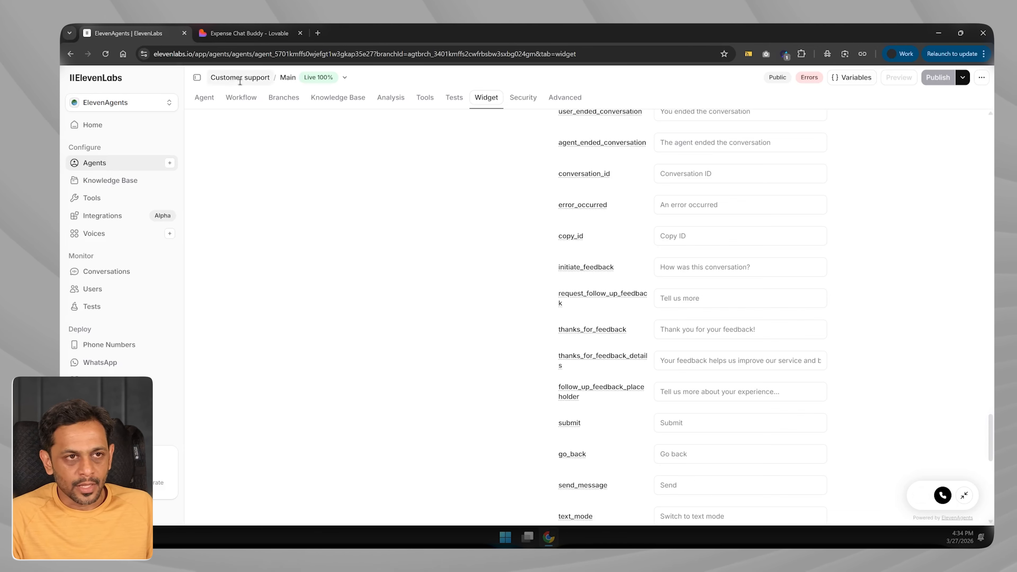
pyautogui.click(248, 33)
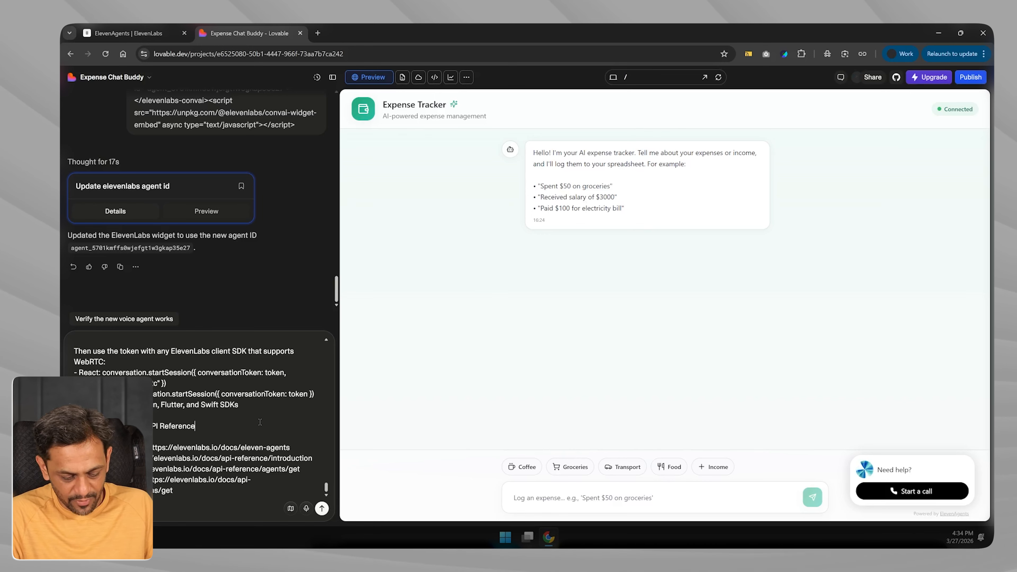
pyautogui.hotkey('ctrl', 'a')
pyautogui.hotkey('ctrl', 's')
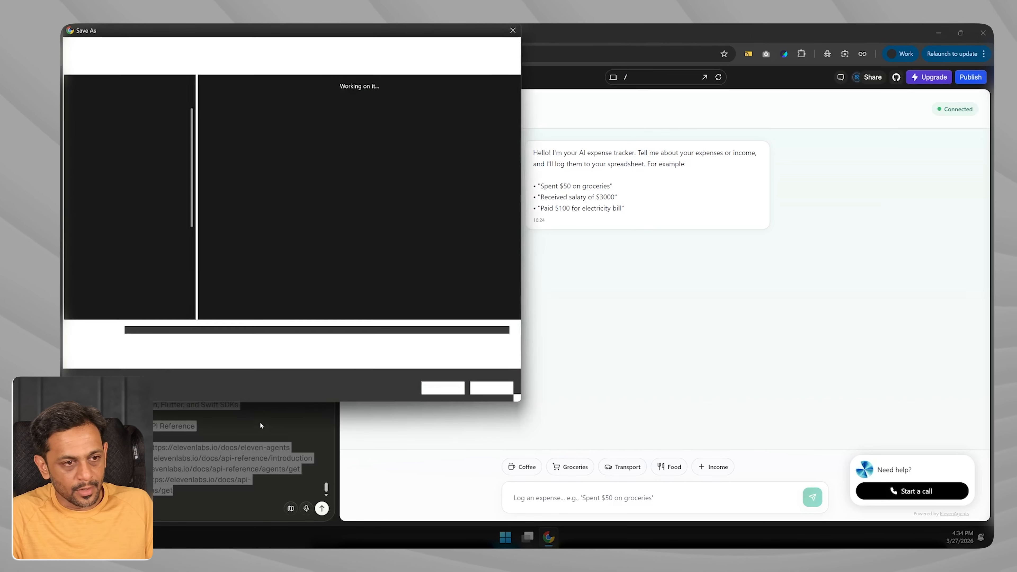
pyautogui.click(491, 389)
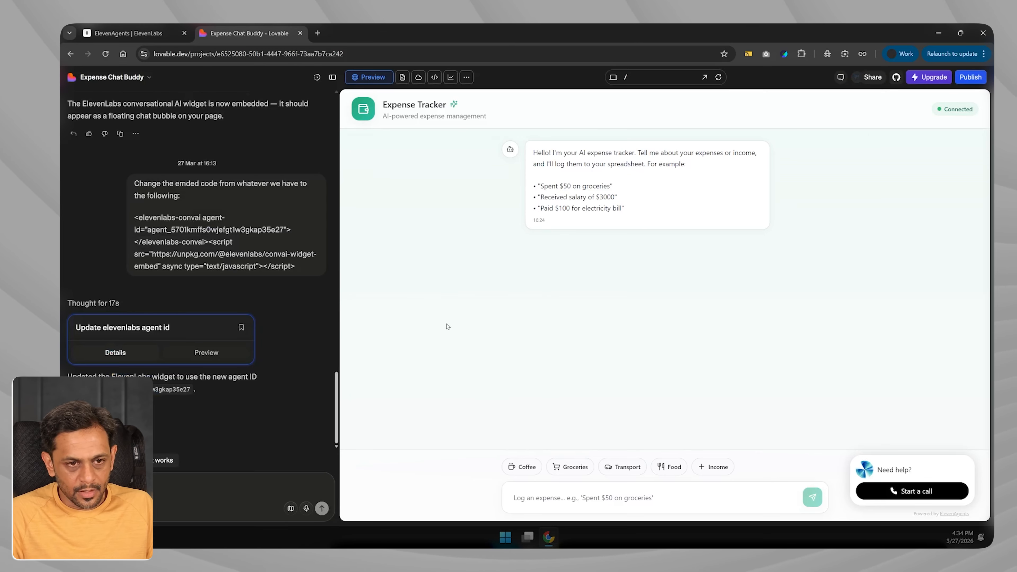
# Step: Return to ElevenLabs and open the agent's copied shareable link in a new browser tab
pyautogui.click(128, 33)
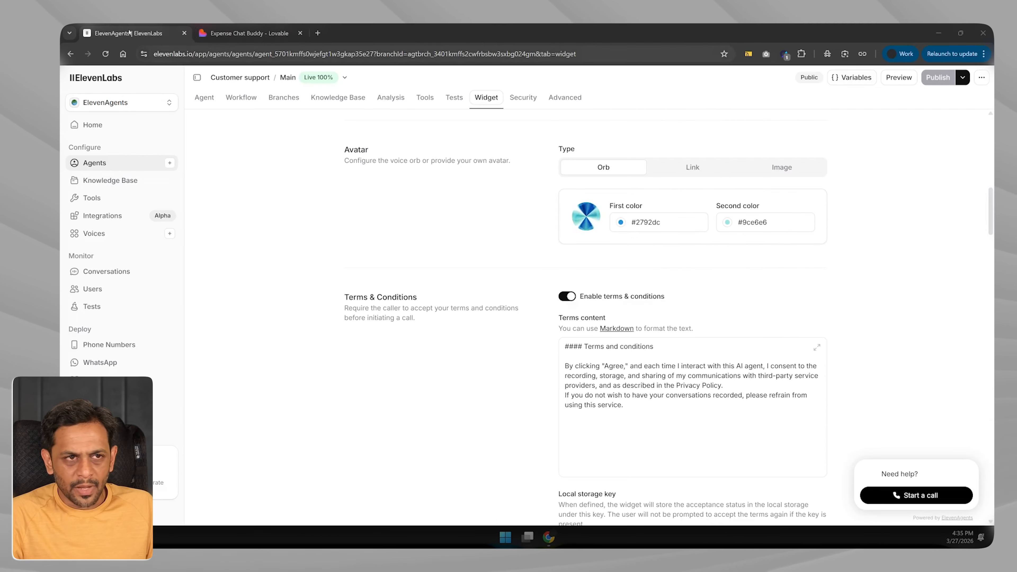
pyautogui.click(318, 33)
pyautogui.hotkey('ctrl', 'v')
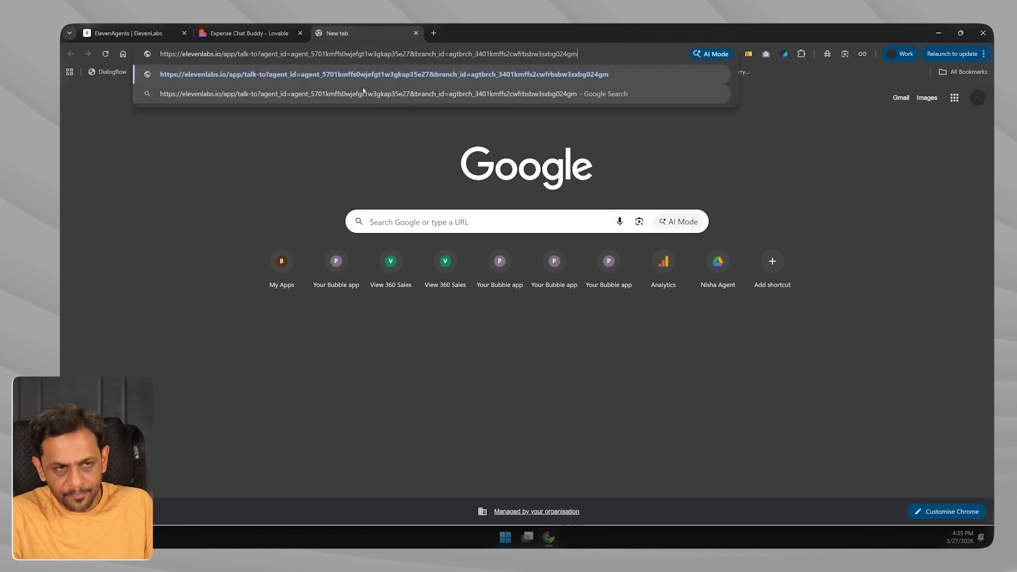
pyautogui.press('Return')
# Step: Reload the agent's widget settings and set the Shareable page description to "Chat about our product with agent"
pyautogui.scroll(-15, 440, 281)
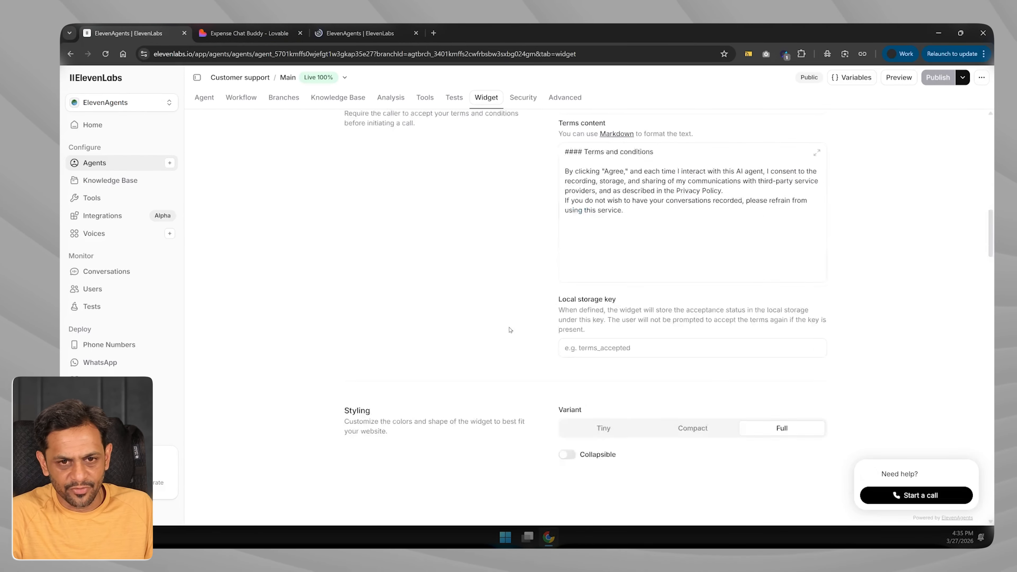
pyautogui.click(593, 392)
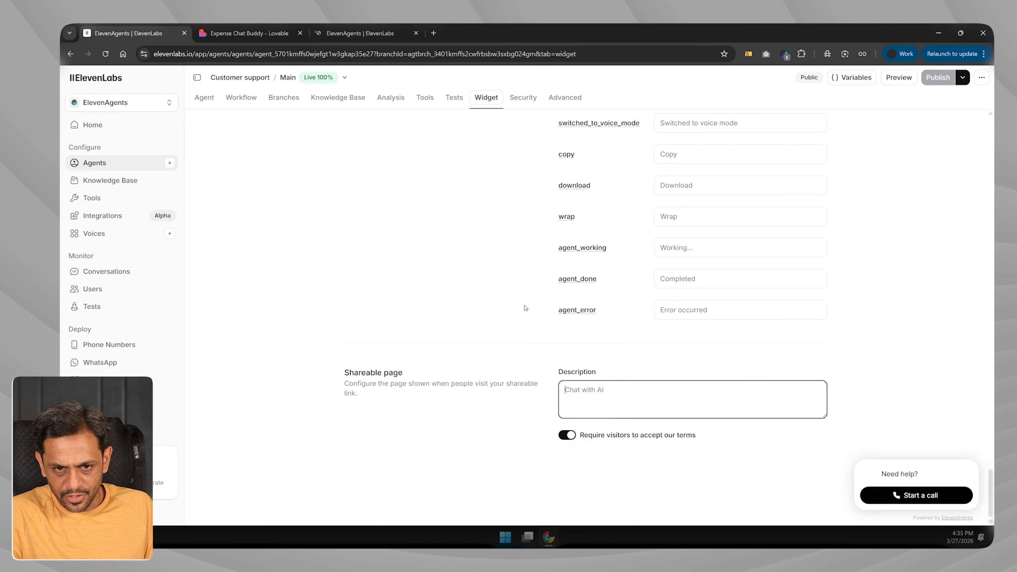
pyautogui.press('F5')
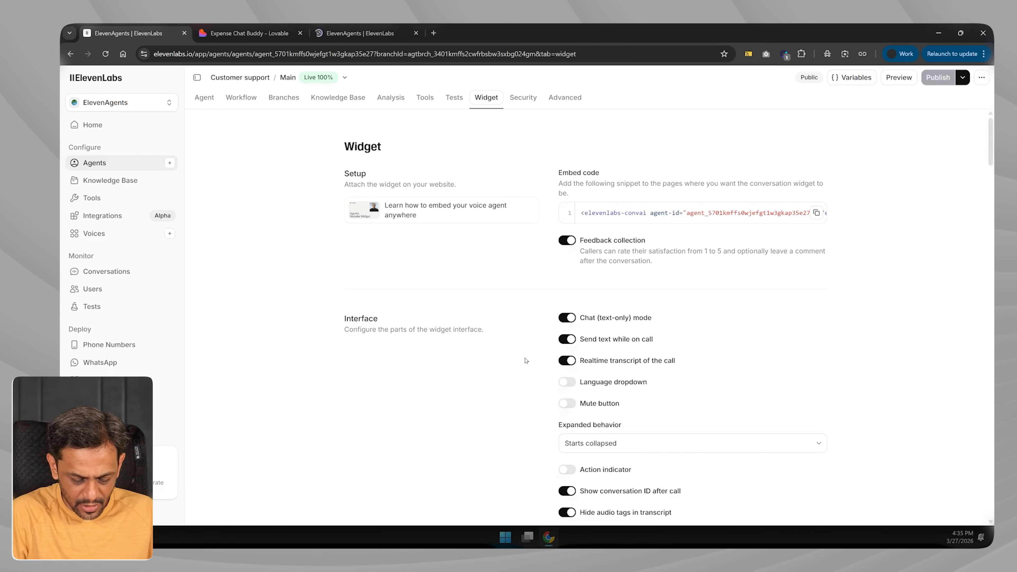
pyautogui.scroll(-15, 525, 361)
pyautogui.click(613, 399)
pyautogui.write('Chat about our product with agent')
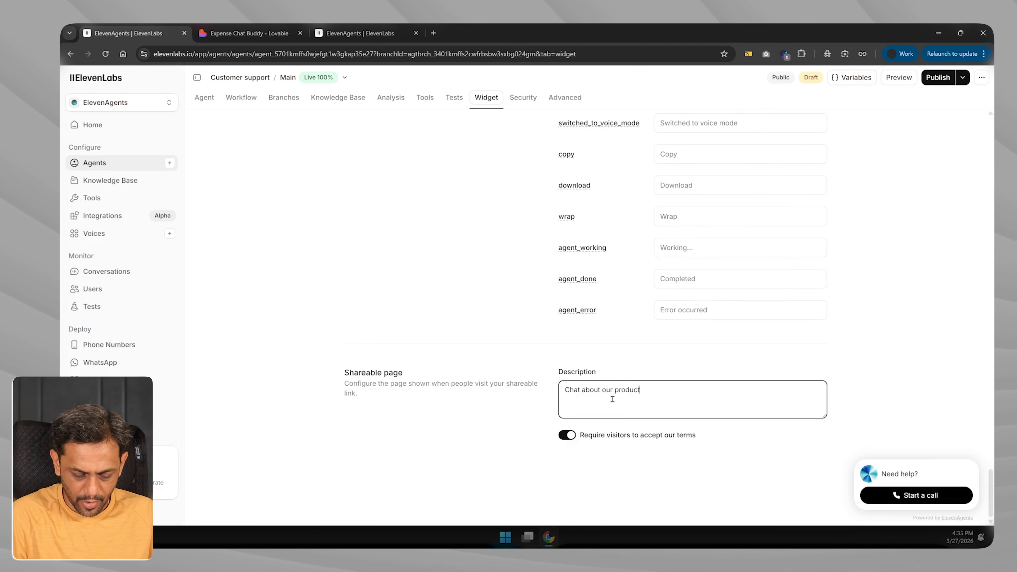
# Step: Publish the agent's changes without a version description and reload the open shareable page to check its description
pyautogui.click(963, 77)
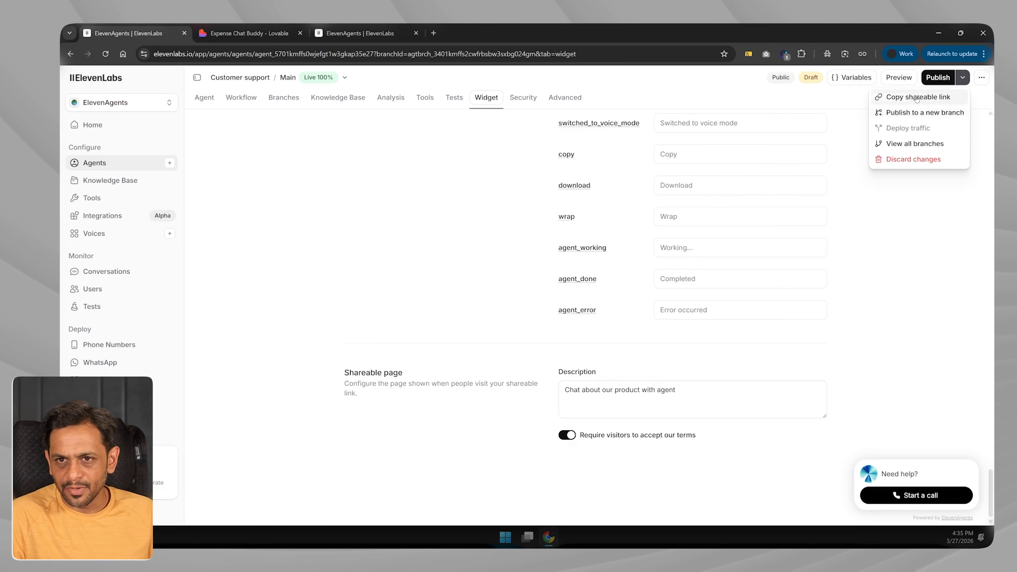
pyautogui.click(955, 77)
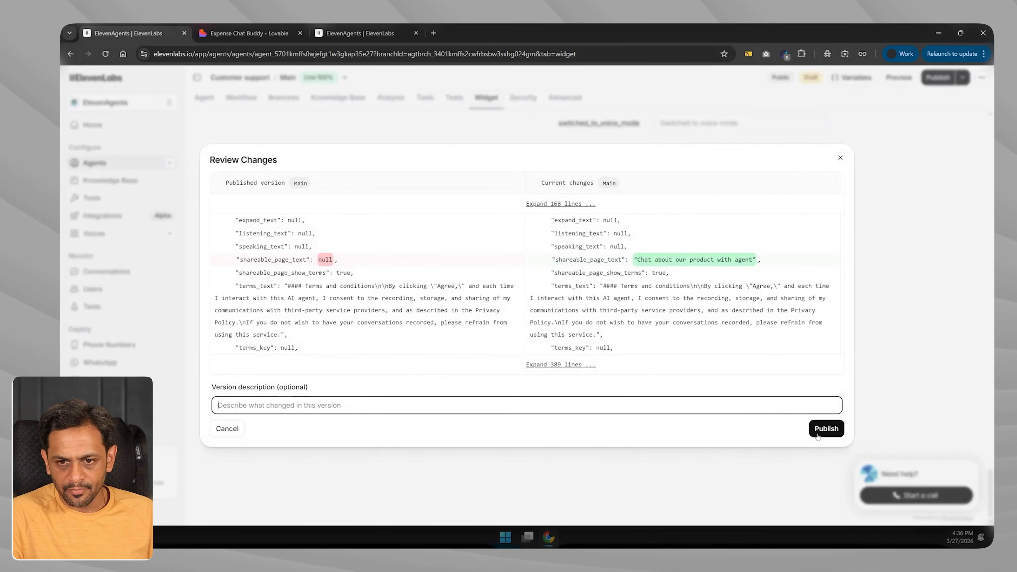
pyautogui.click(826, 429)
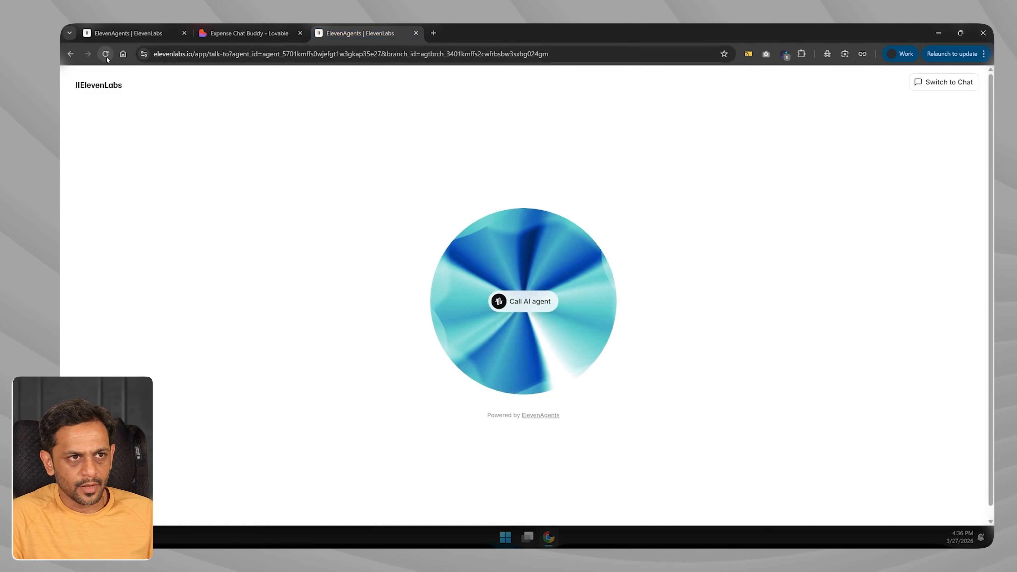
pyautogui.click(105, 55)
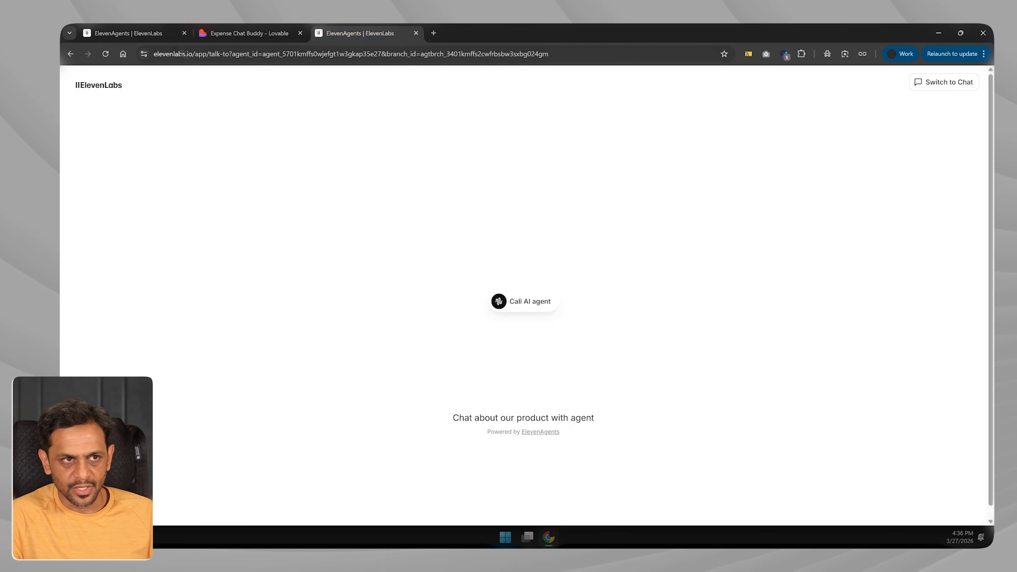
# Step: Return to the Shareable page section of the agent's widget settings in ElevenLabs
pyautogui.click(132, 34)
pyautogui.scroll(-20, 570, 442)
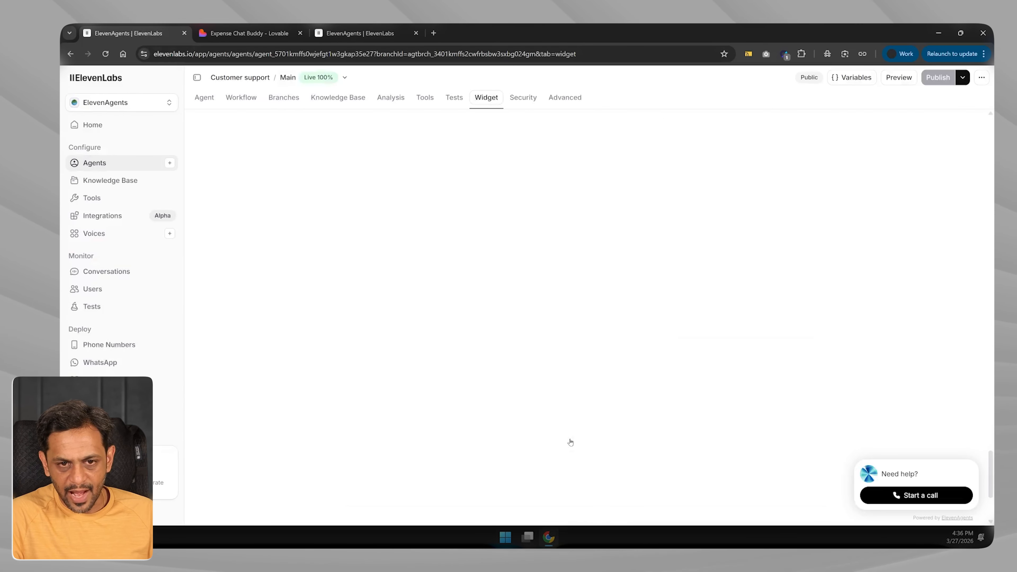